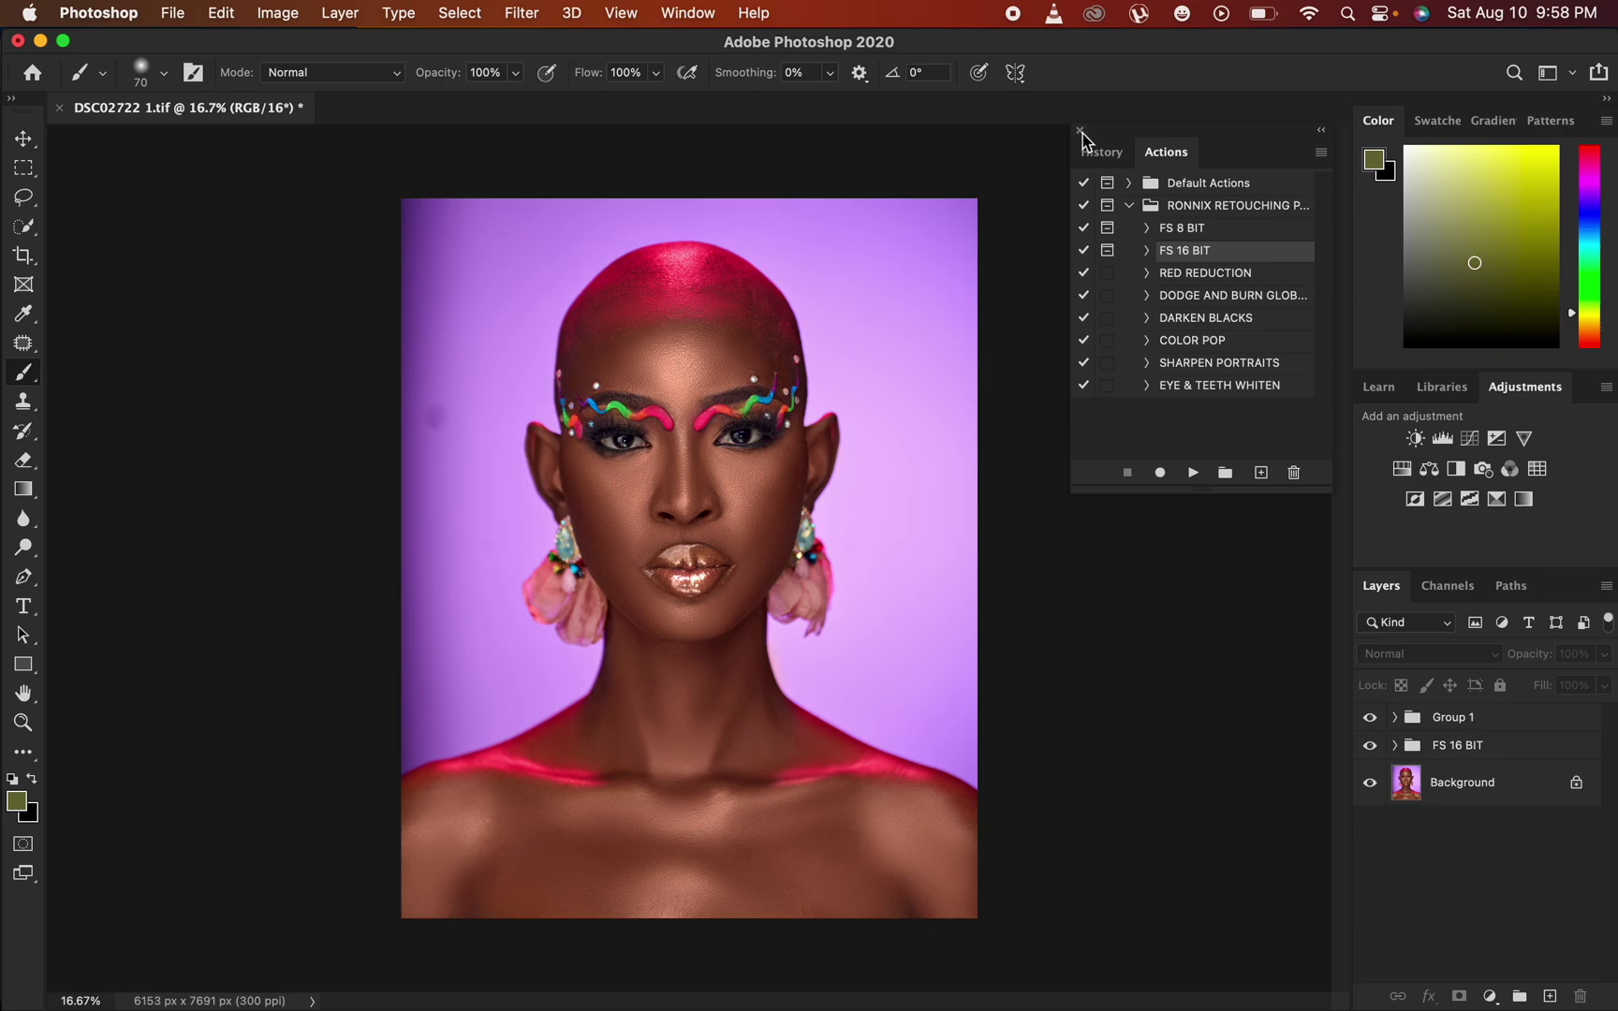
# Close the actions list and compare the portrait with Group 1 hidden and shown
pyautogui.click(1080, 131)
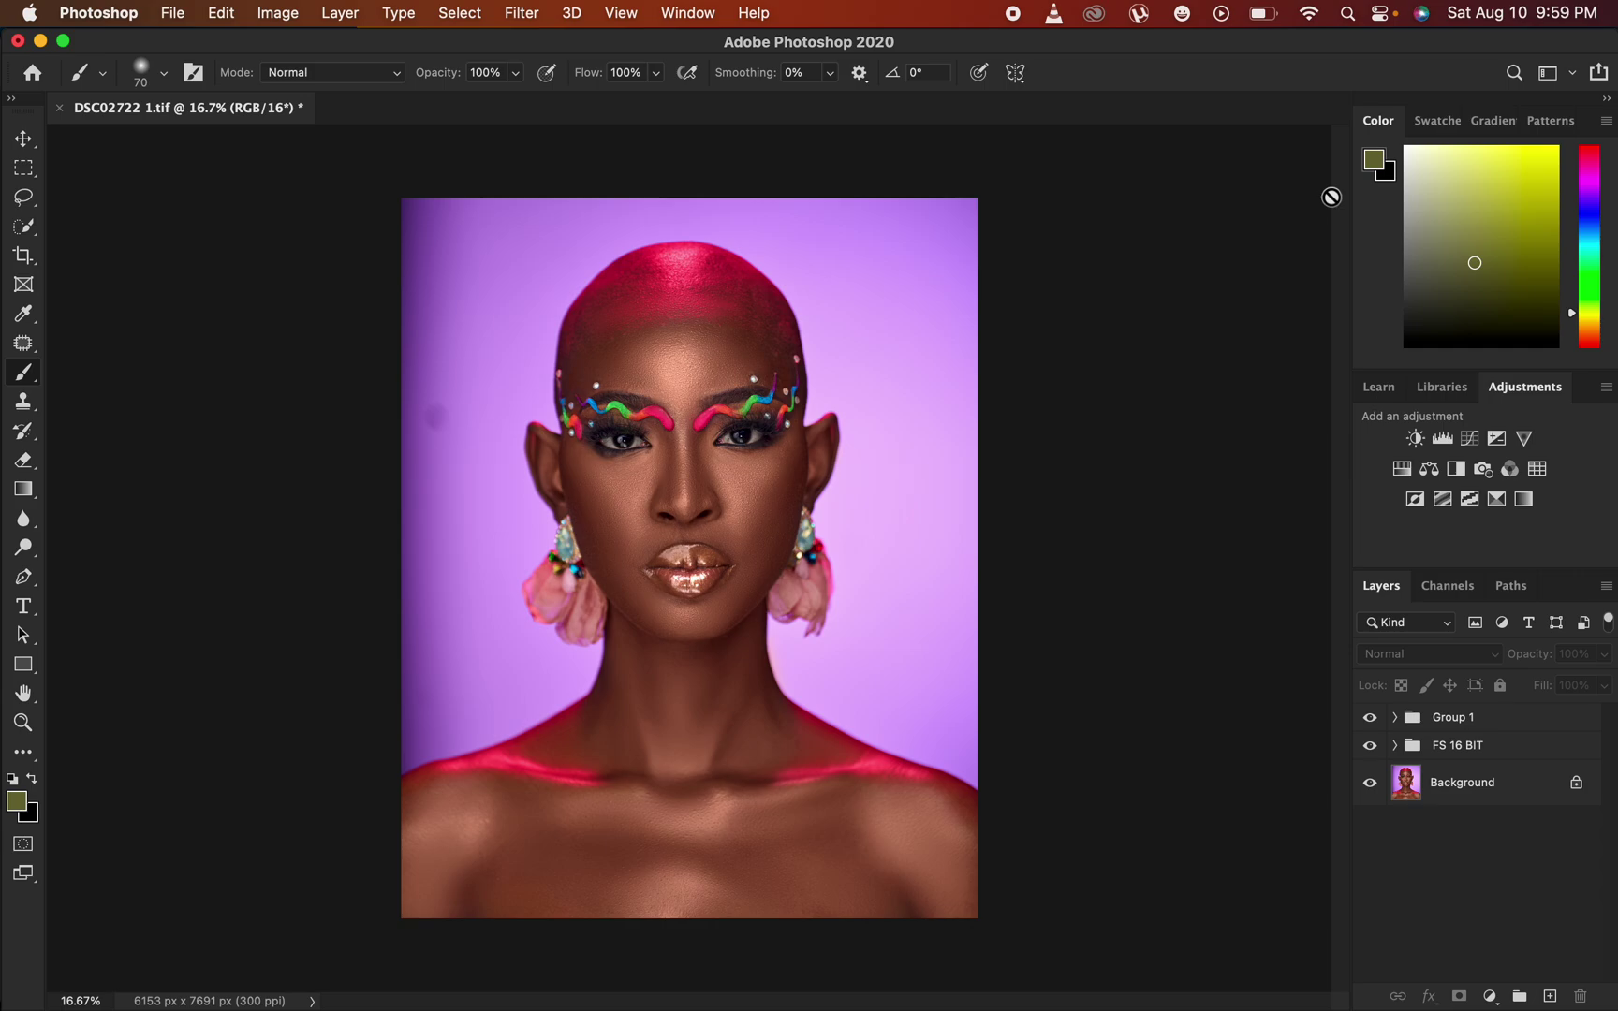
pyautogui.click(1367, 723)
pyautogui.click(1368, 721)
pyautogui.click(1369, 722)
pyautogui.click(1369, 723)
pyautogui.click(1370, 724)
pyautogui.click(1370, 722)
pyautogui.click(1370, 723)
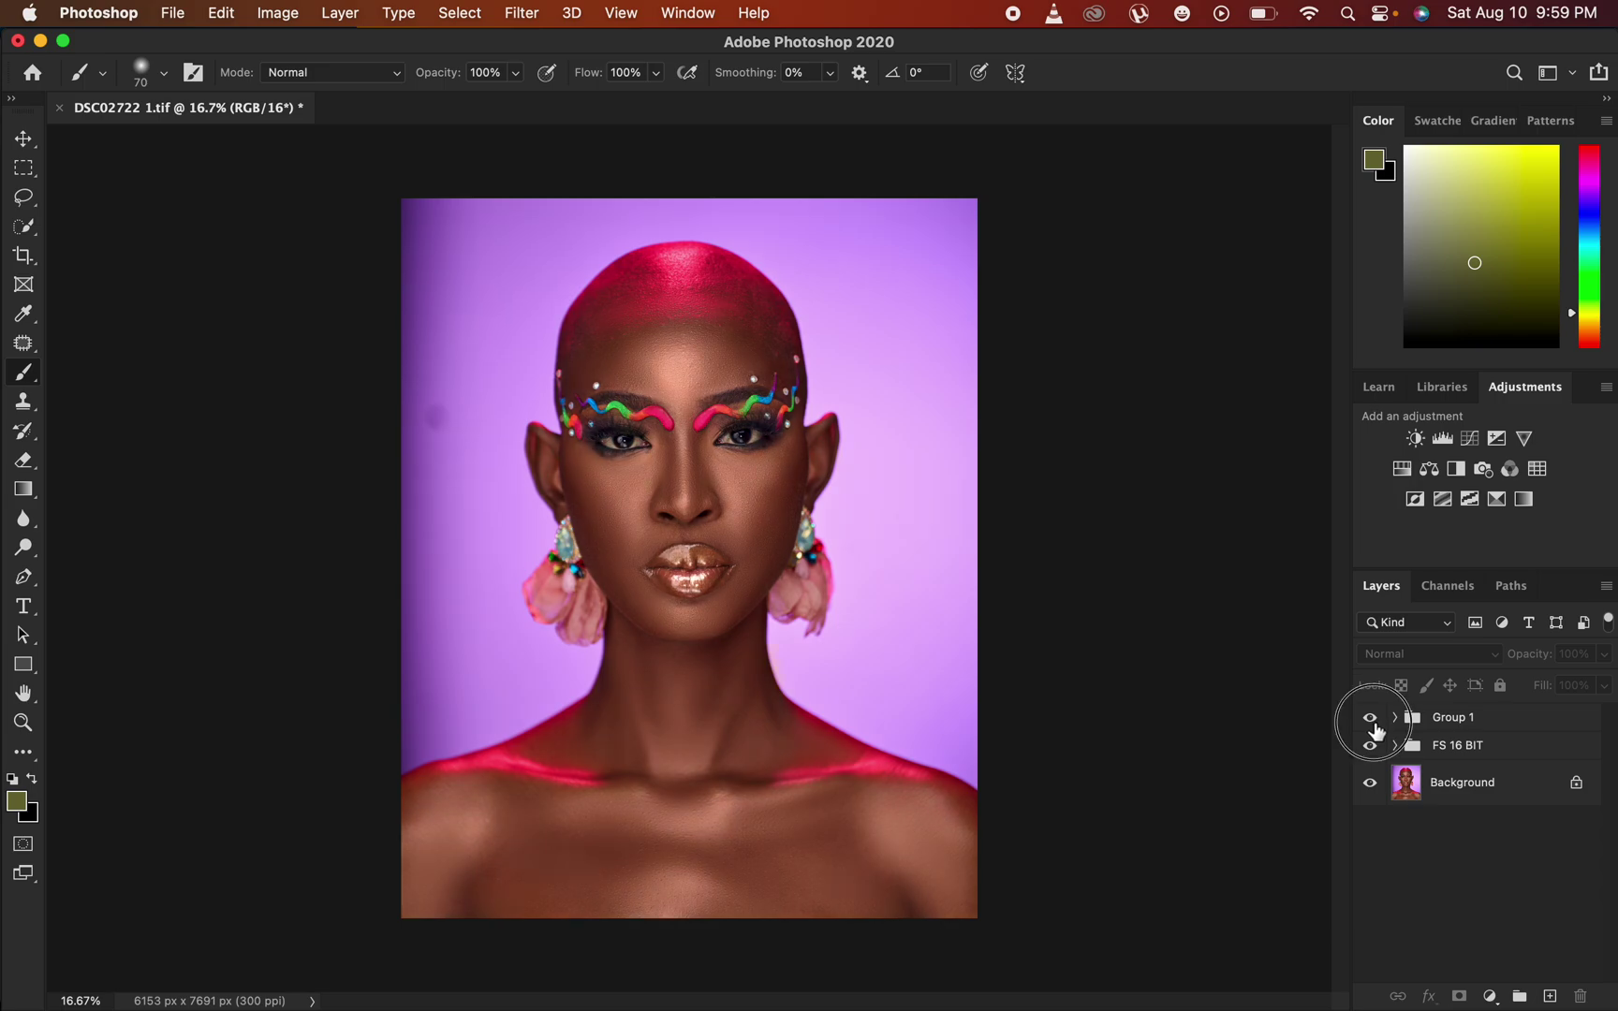
pyautogui.click(1371, 723)
pyautogui.click(1372, 724)
pyautogui.click(1371, 723)
pyautogui.click(1371, 723)
pyautogui.click(1371, 724)
# Delete Group 1 and compare the portrait with the FS 16 BIT group hidden and shown
pyautogui.moveTo(1486, 721); pyautogui.dragTo(1582, 992)
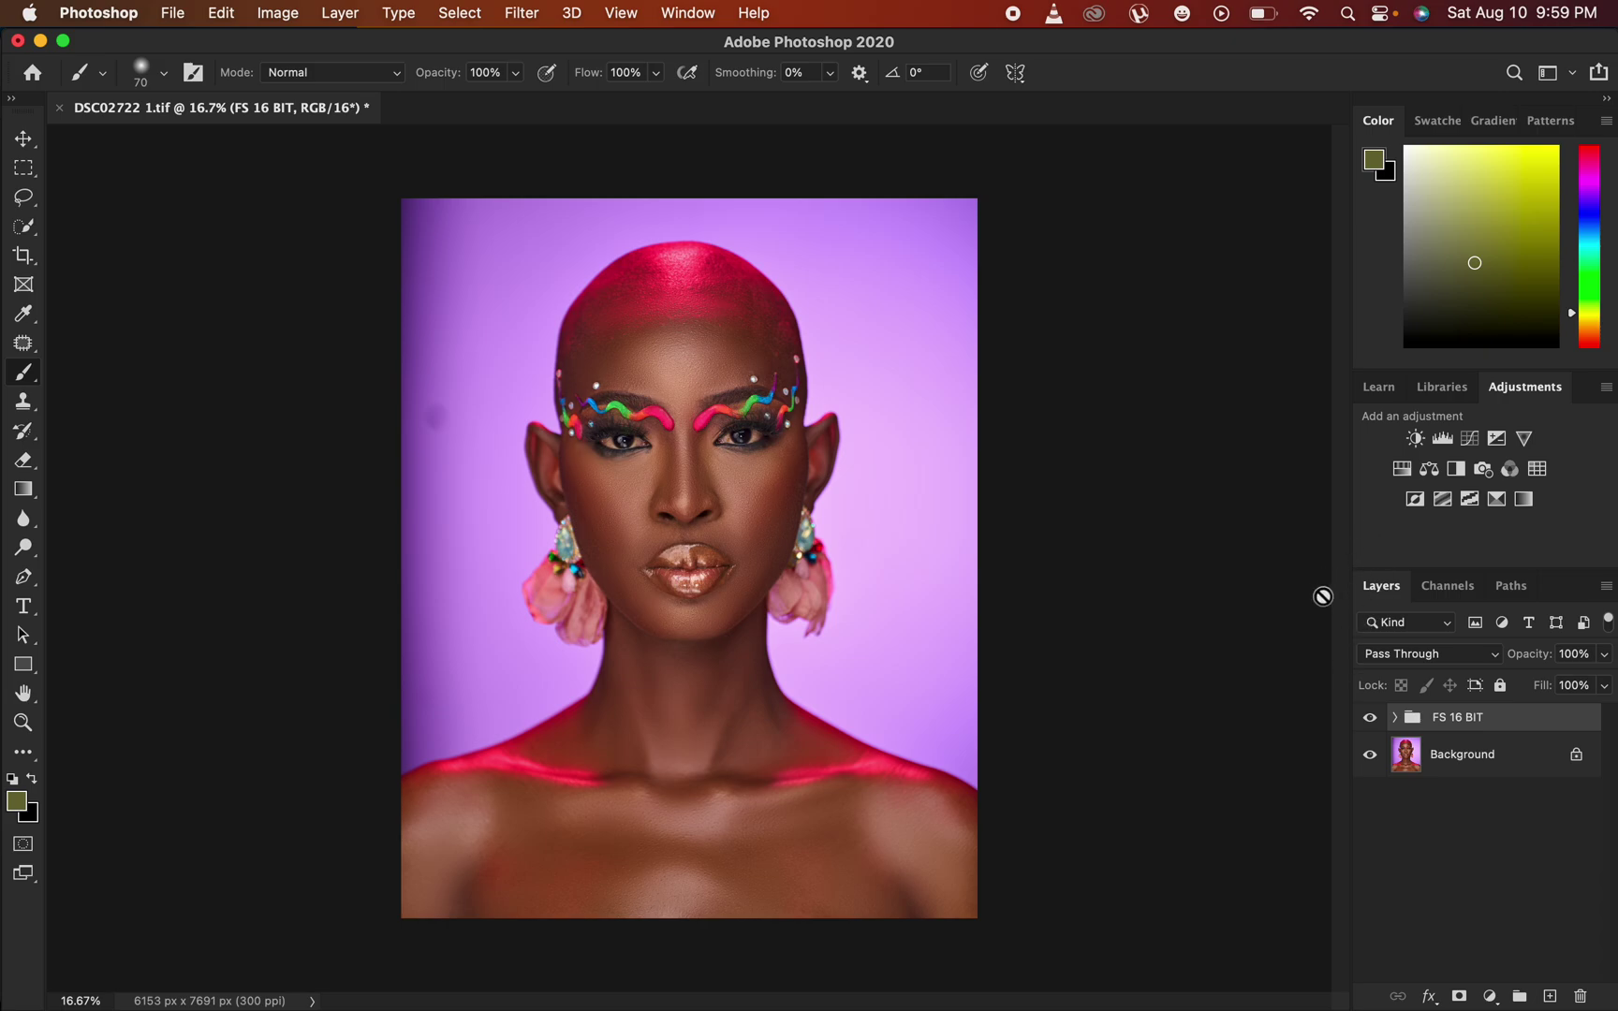
pyautogui.click(1369, 718)
pyautogui.click(1370, 719)
pyautogui.click(1370, 718)
pyautogui.click(1370, 718)
# Add a Gradient Map adjustment layer above the FS 16 BIT group and hide it so the original colours can be sampled
pyautogui.click(1489, 997)
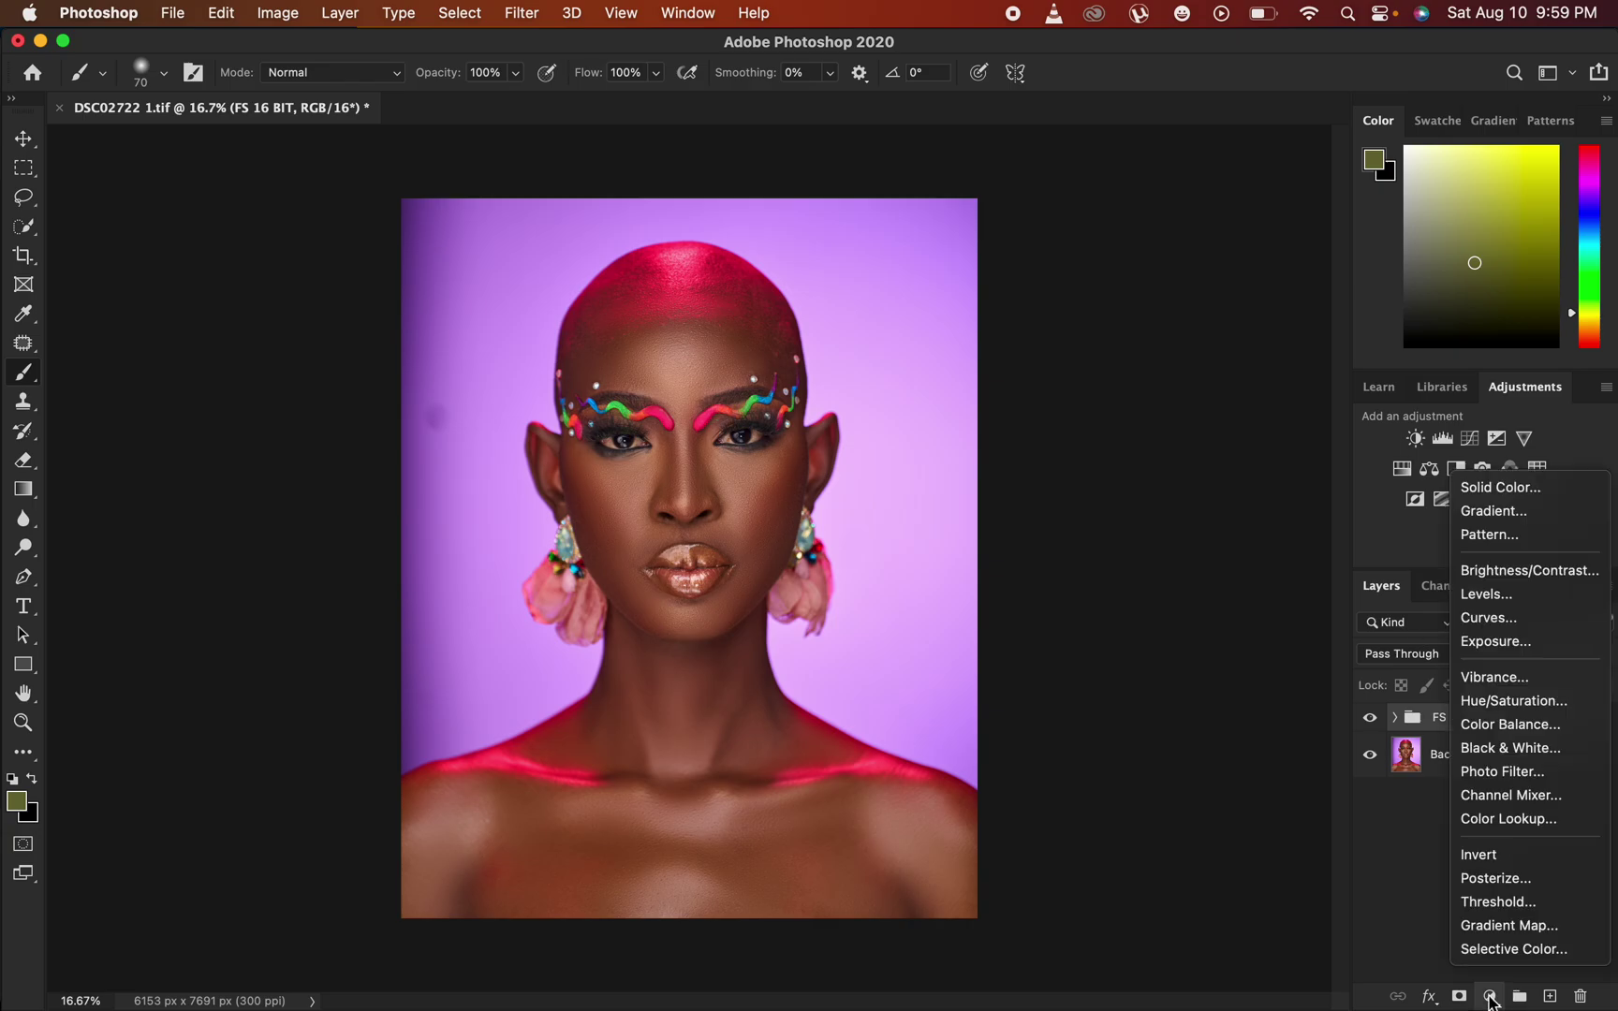
pyautogui.click(1498, 927)
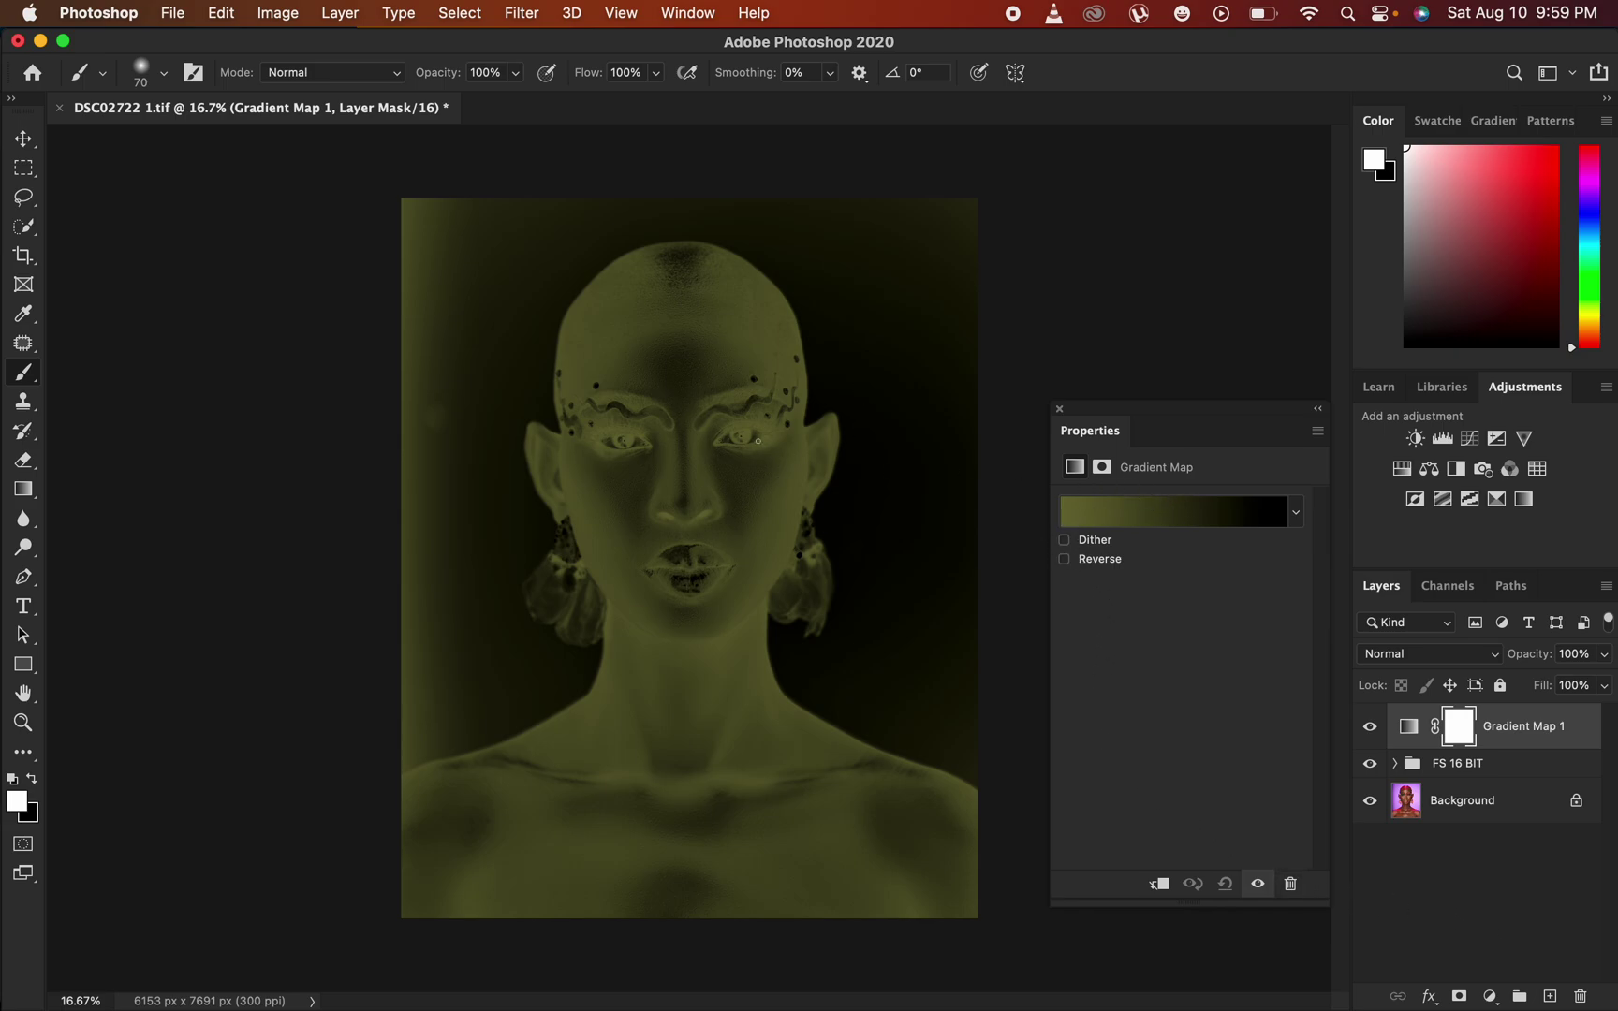
pyautogui.click(23, 199)
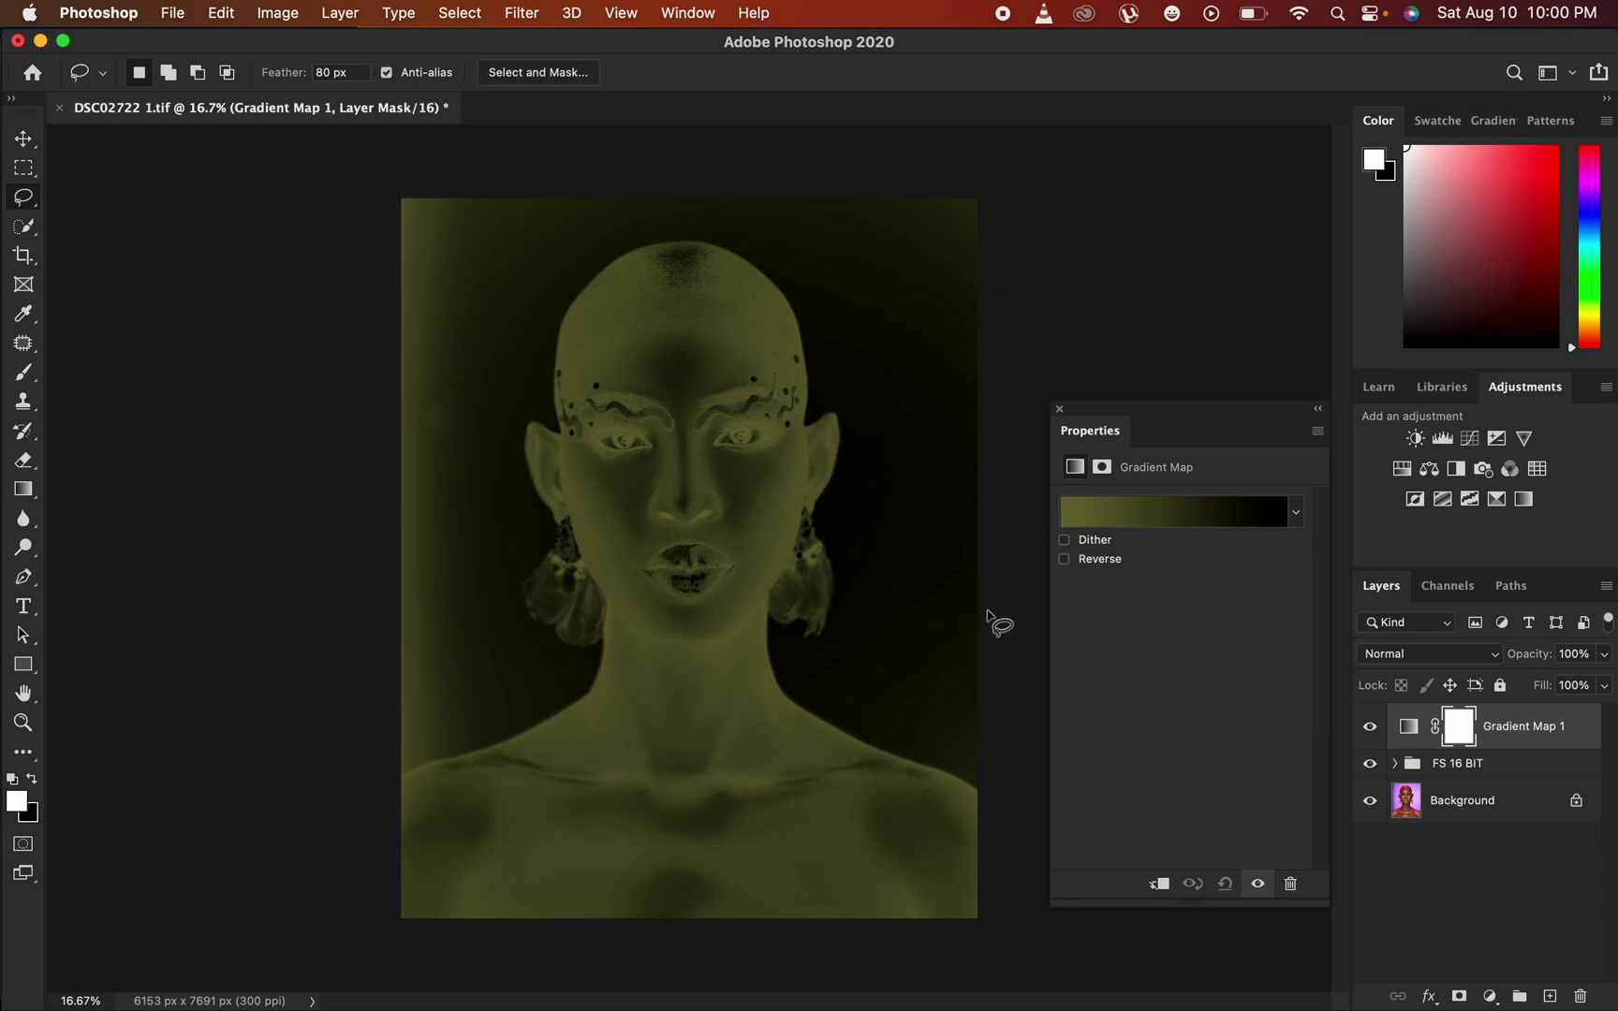
pyautogui.click(1370, 727)
# Set the gradient map's 0% stop to dark brown #472a22, sampled from the shadow beneath the chin
pyautogui.click(1409, 728)
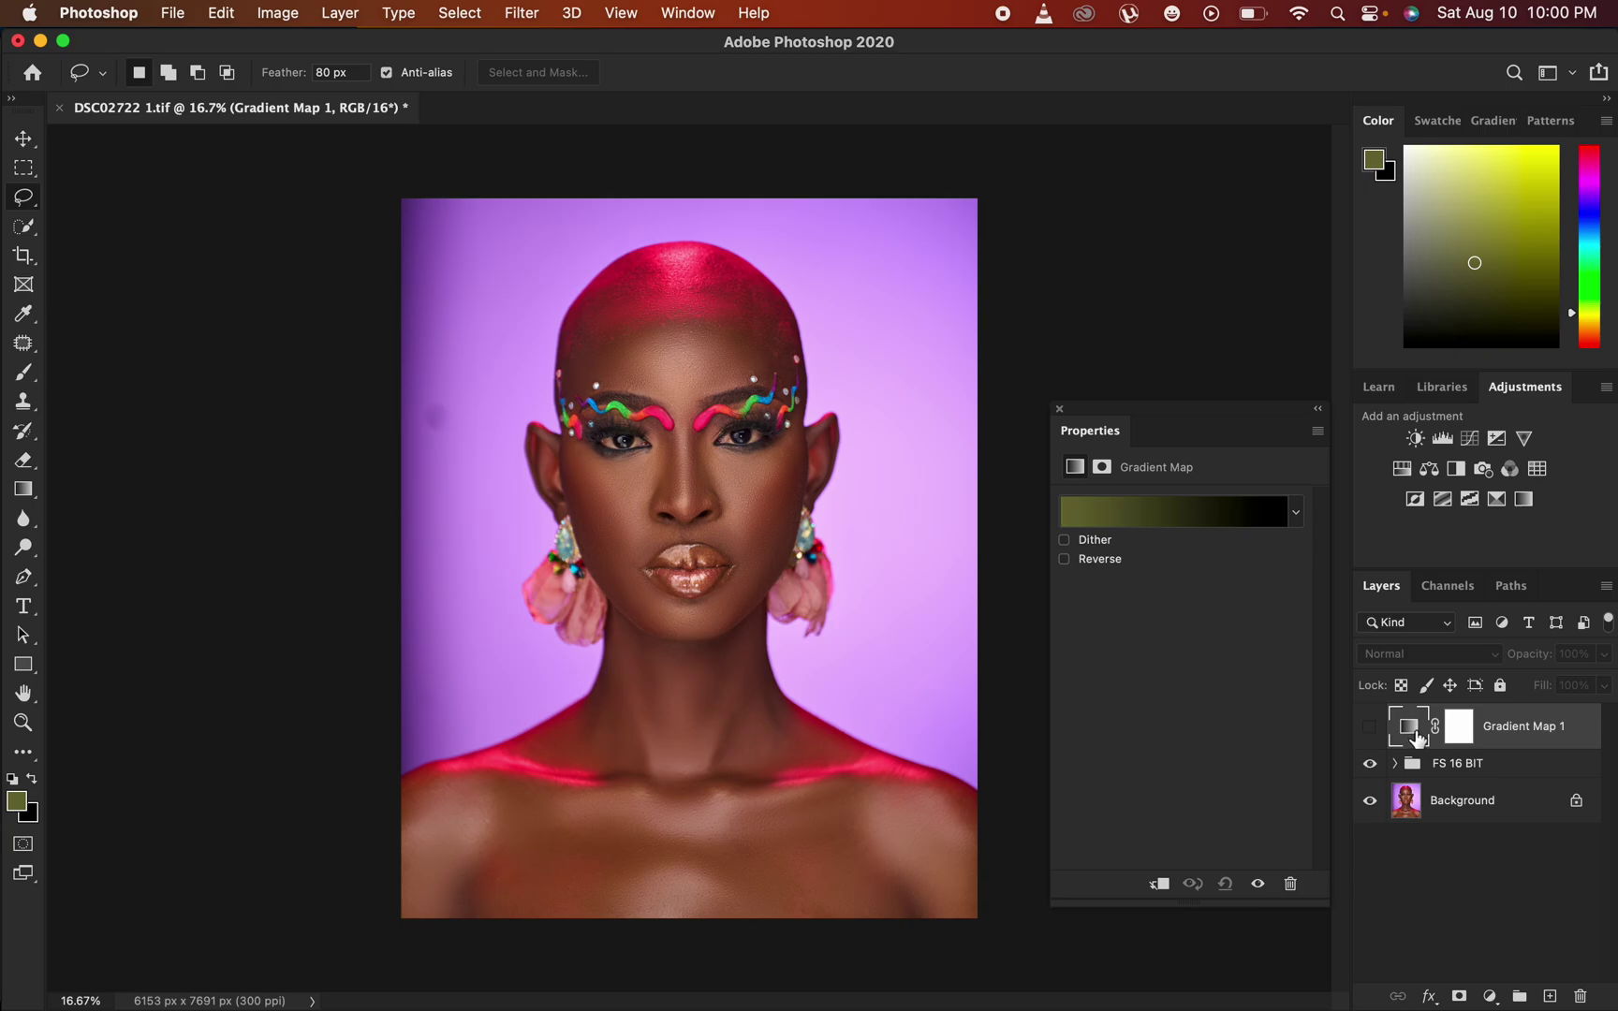
pyautogui.click(1173, 524)
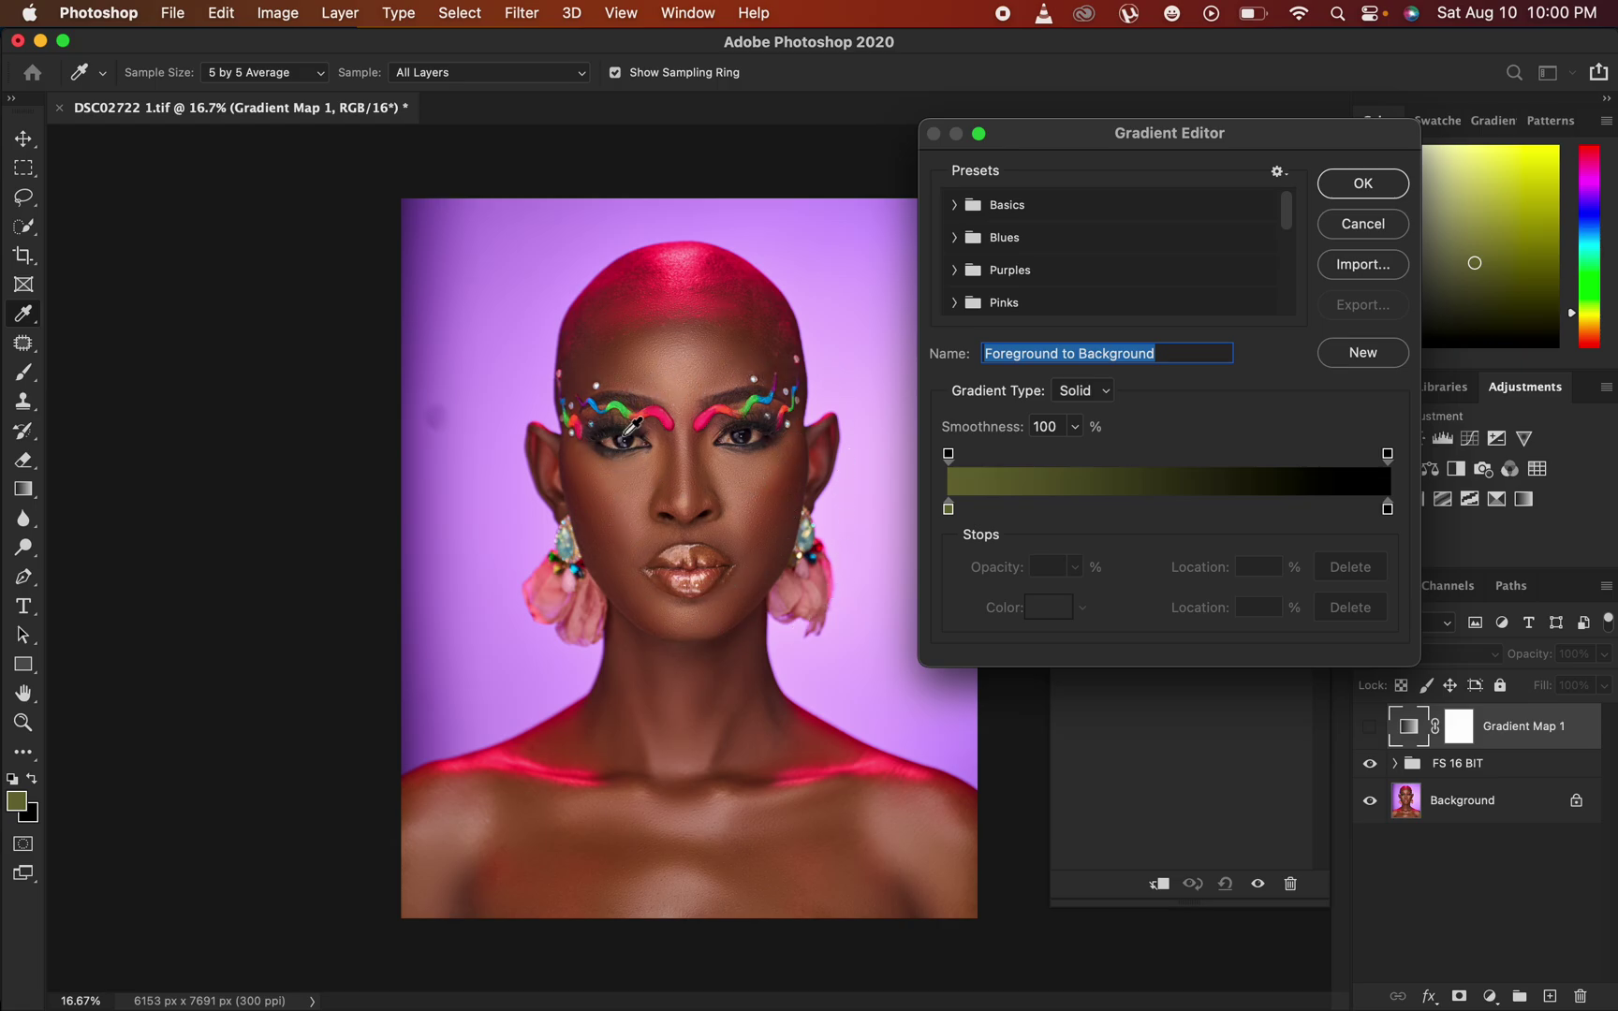
pyautogui.click(948, 510)
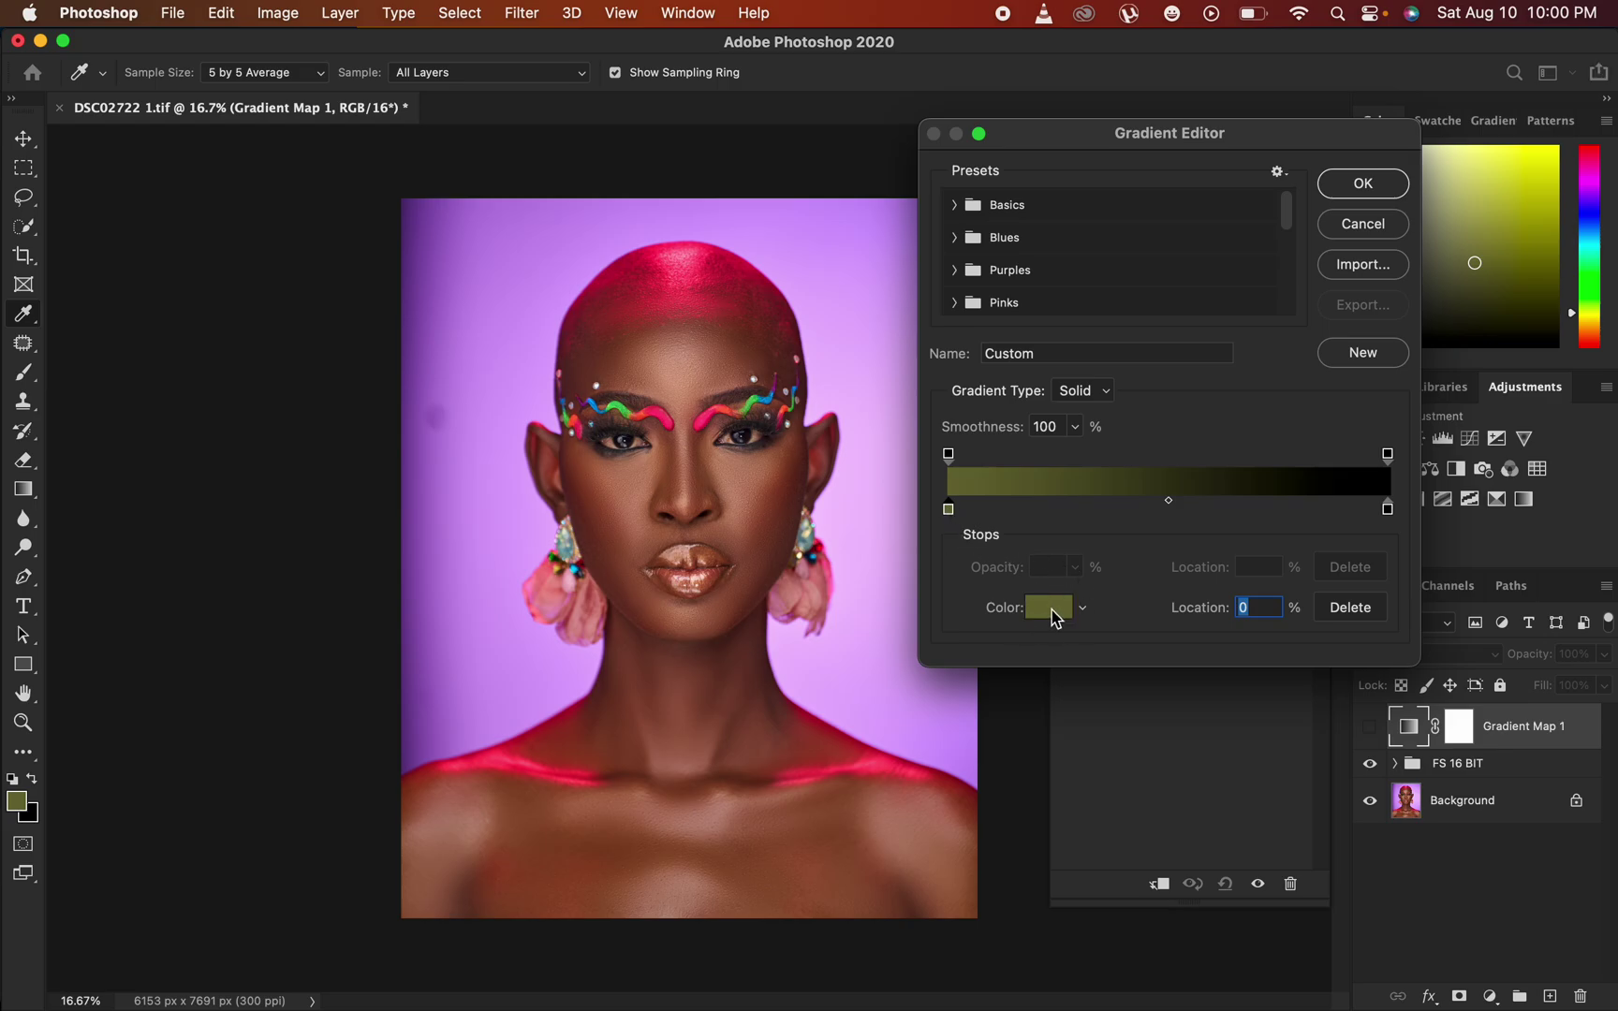
pyautogui.click(1048, 607)
pyautogui.click(284, 75)
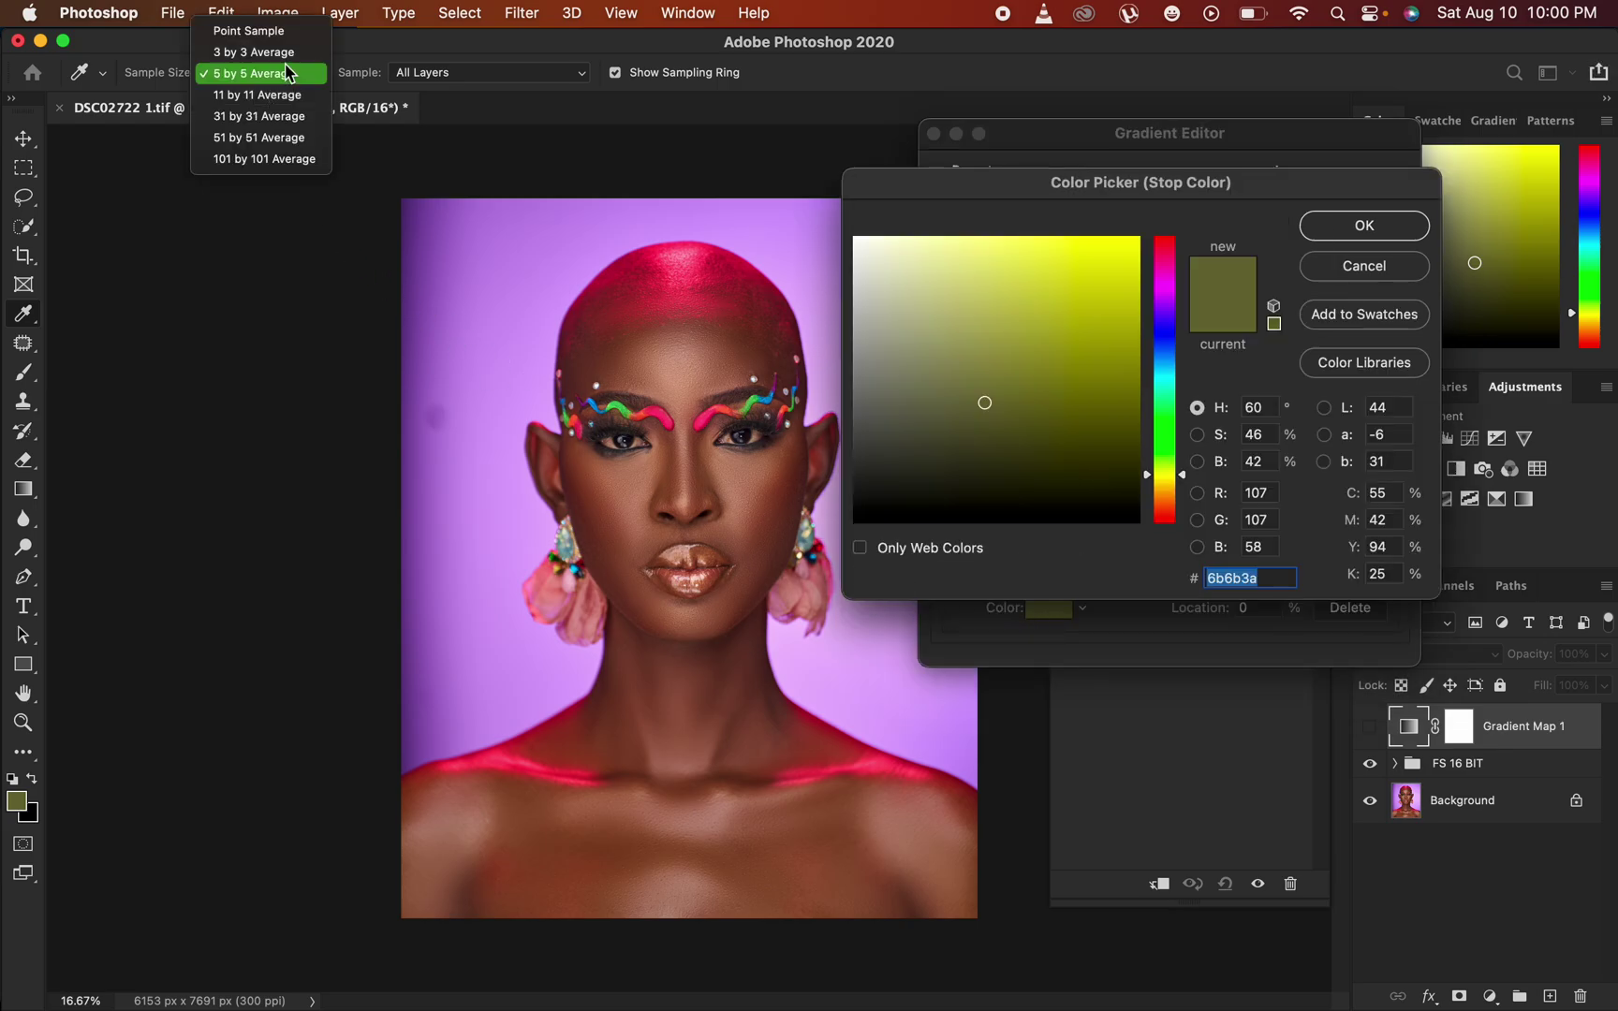
pyautogui.click(285, 75)
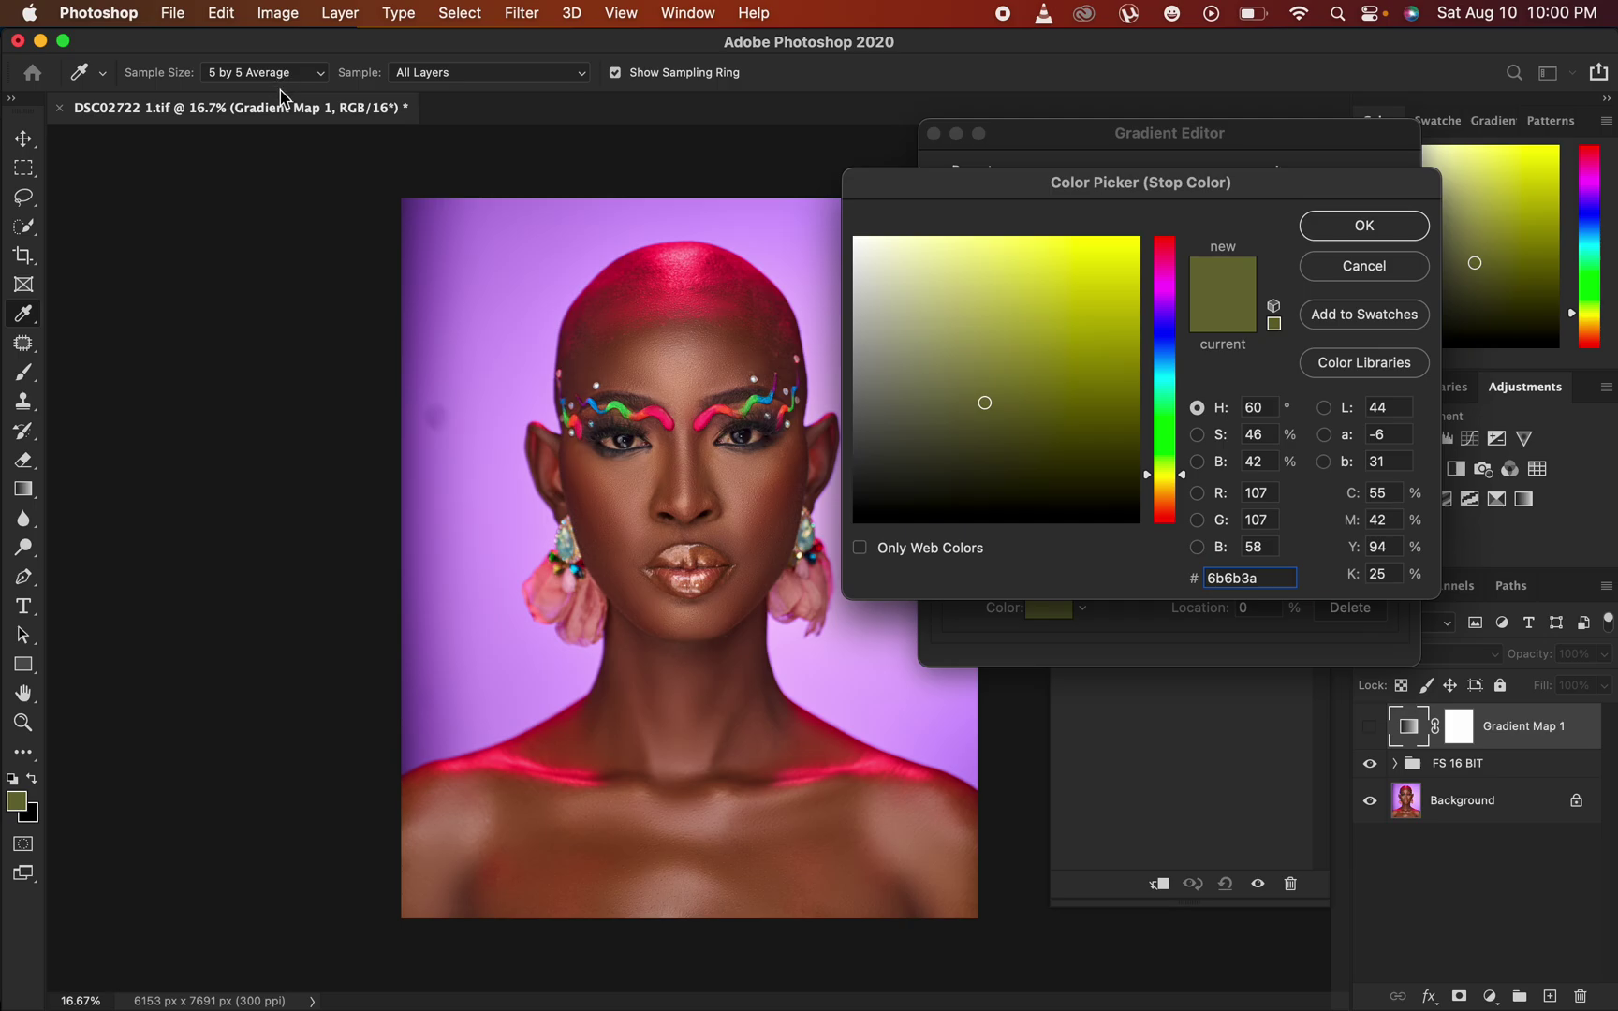
pyautogui.click(725, 647)
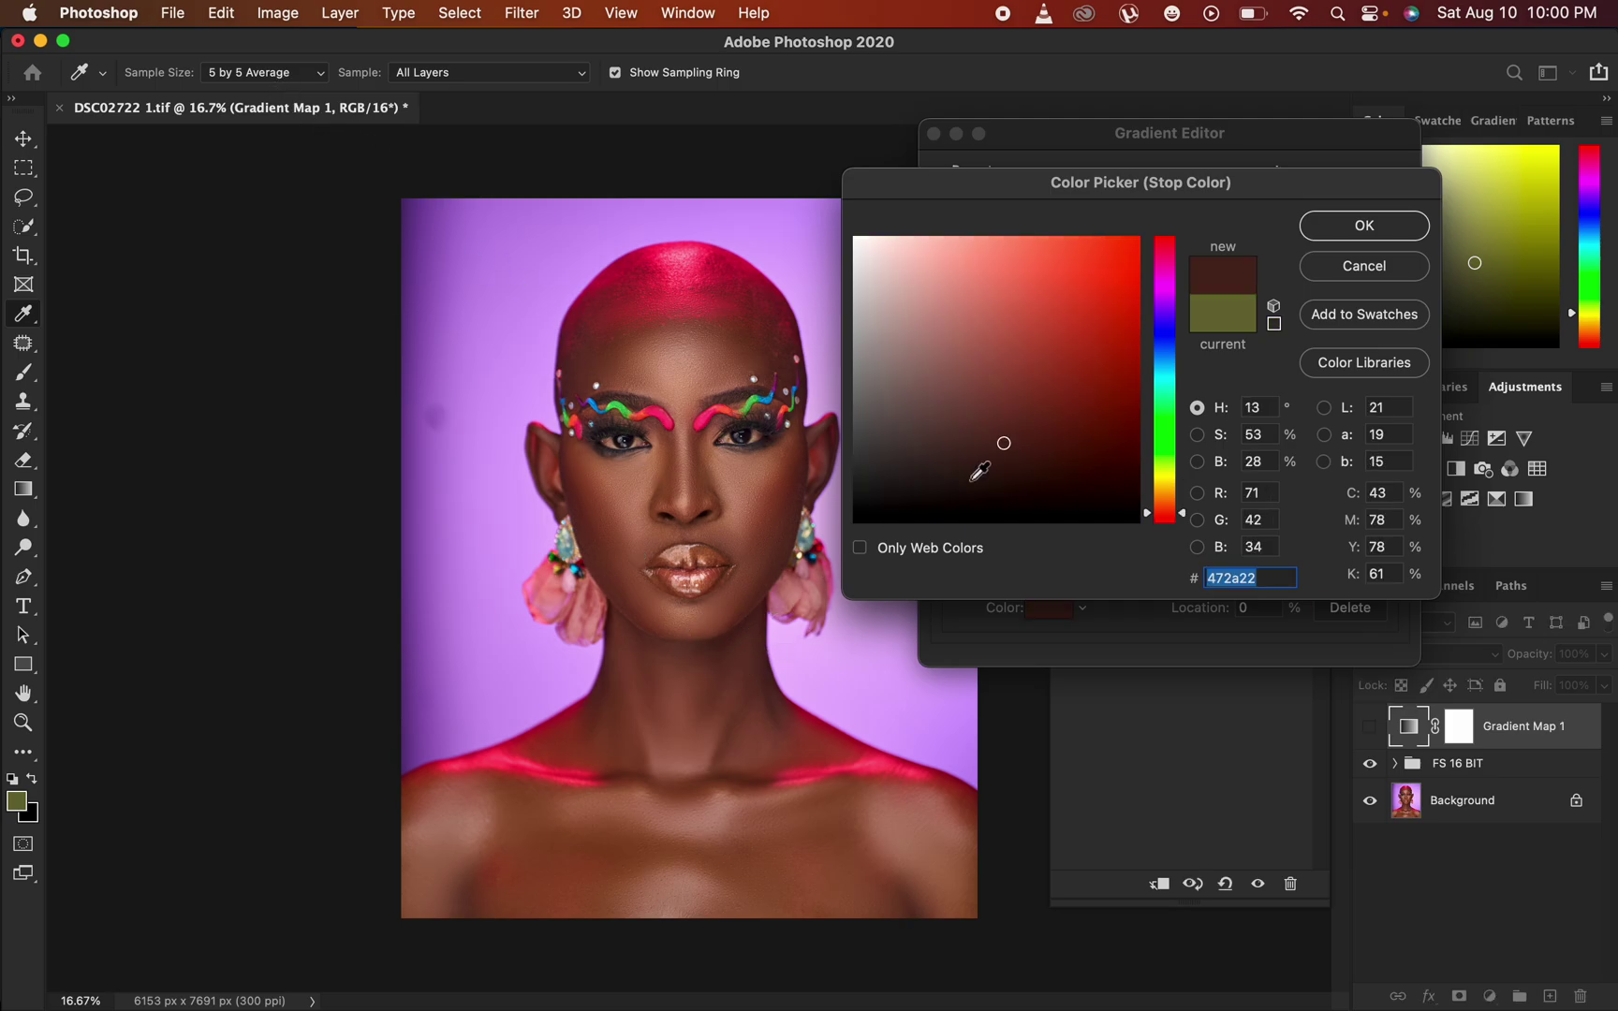
pyautogui.click(1340, 221)
# Set the gradient's 100% stop to light skin tone #c3997e, sampled from the nose highlight
pyautogui.click(1387, 509)
pyautogui.click(1387, 508)
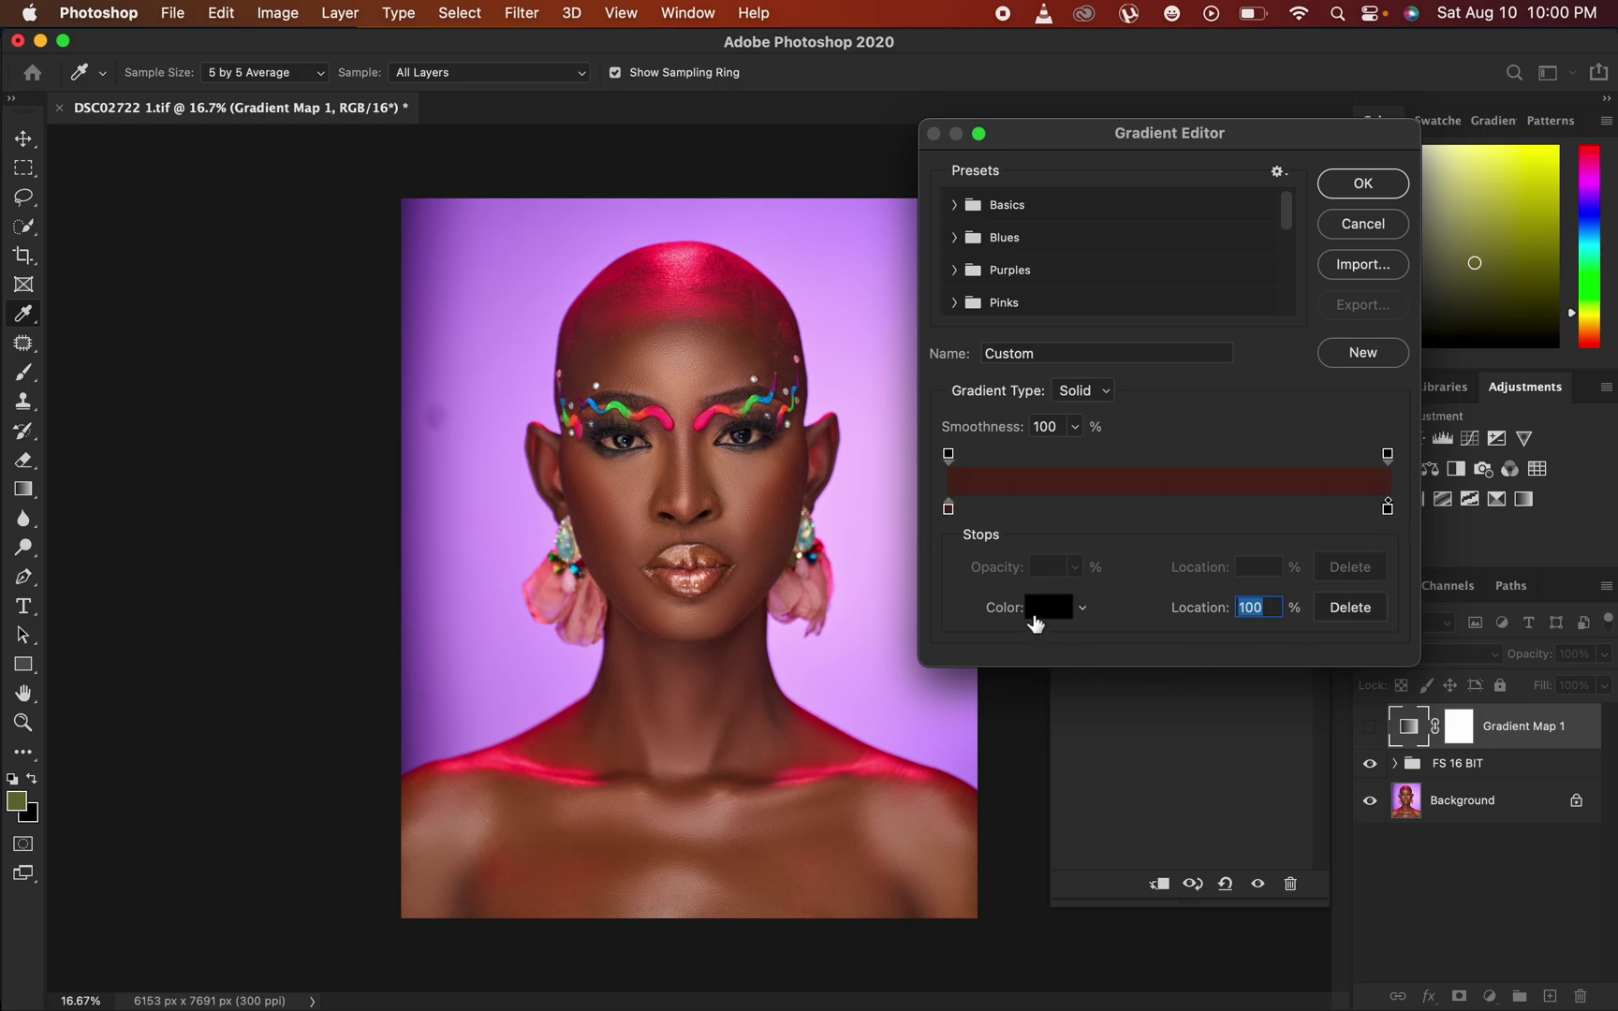
pyautogui.click(1039, 608)
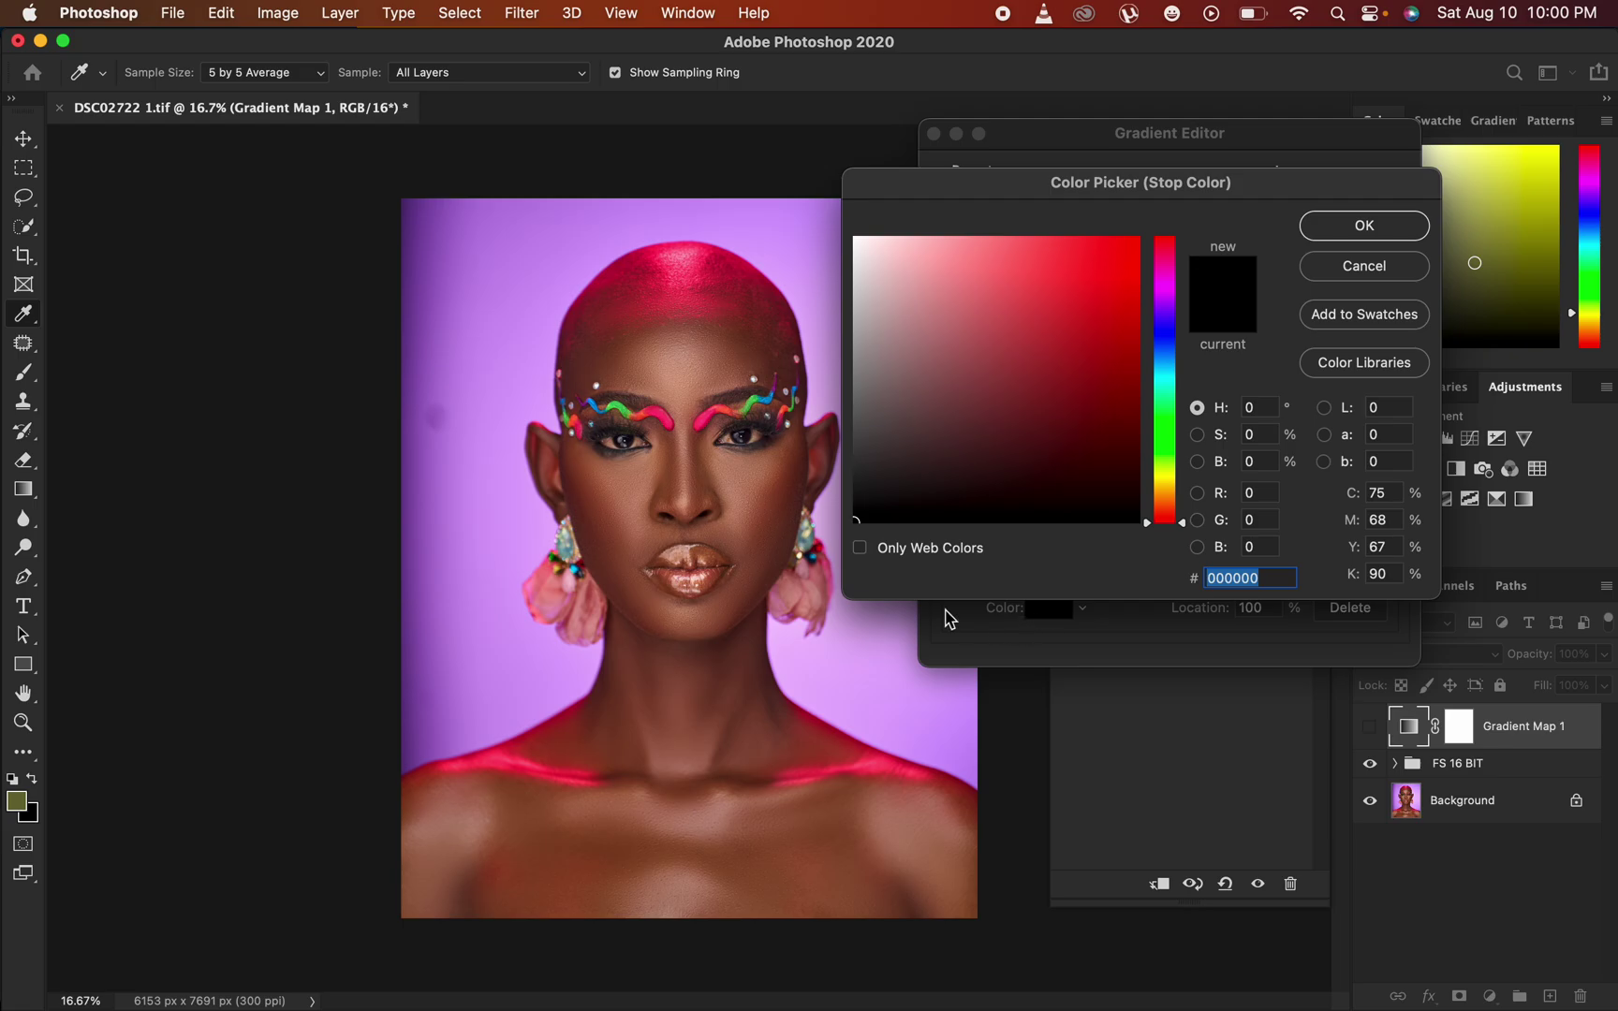
pyautogui.click(688, 506)
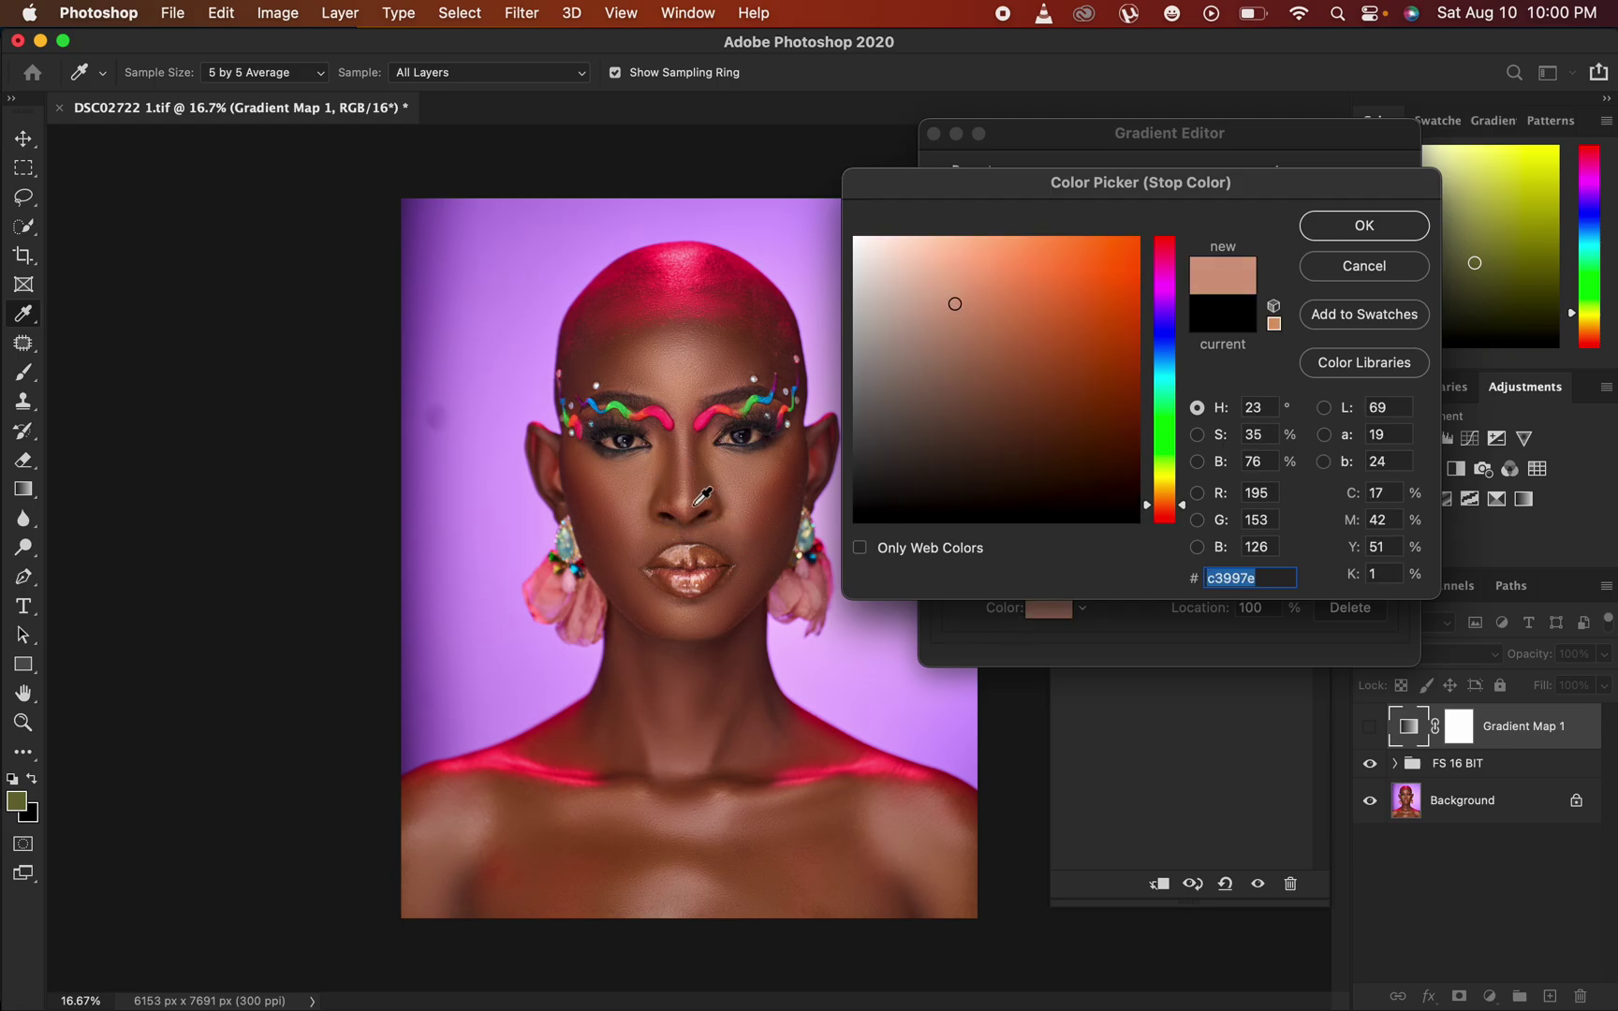
pyautogui.click(1334, 231)
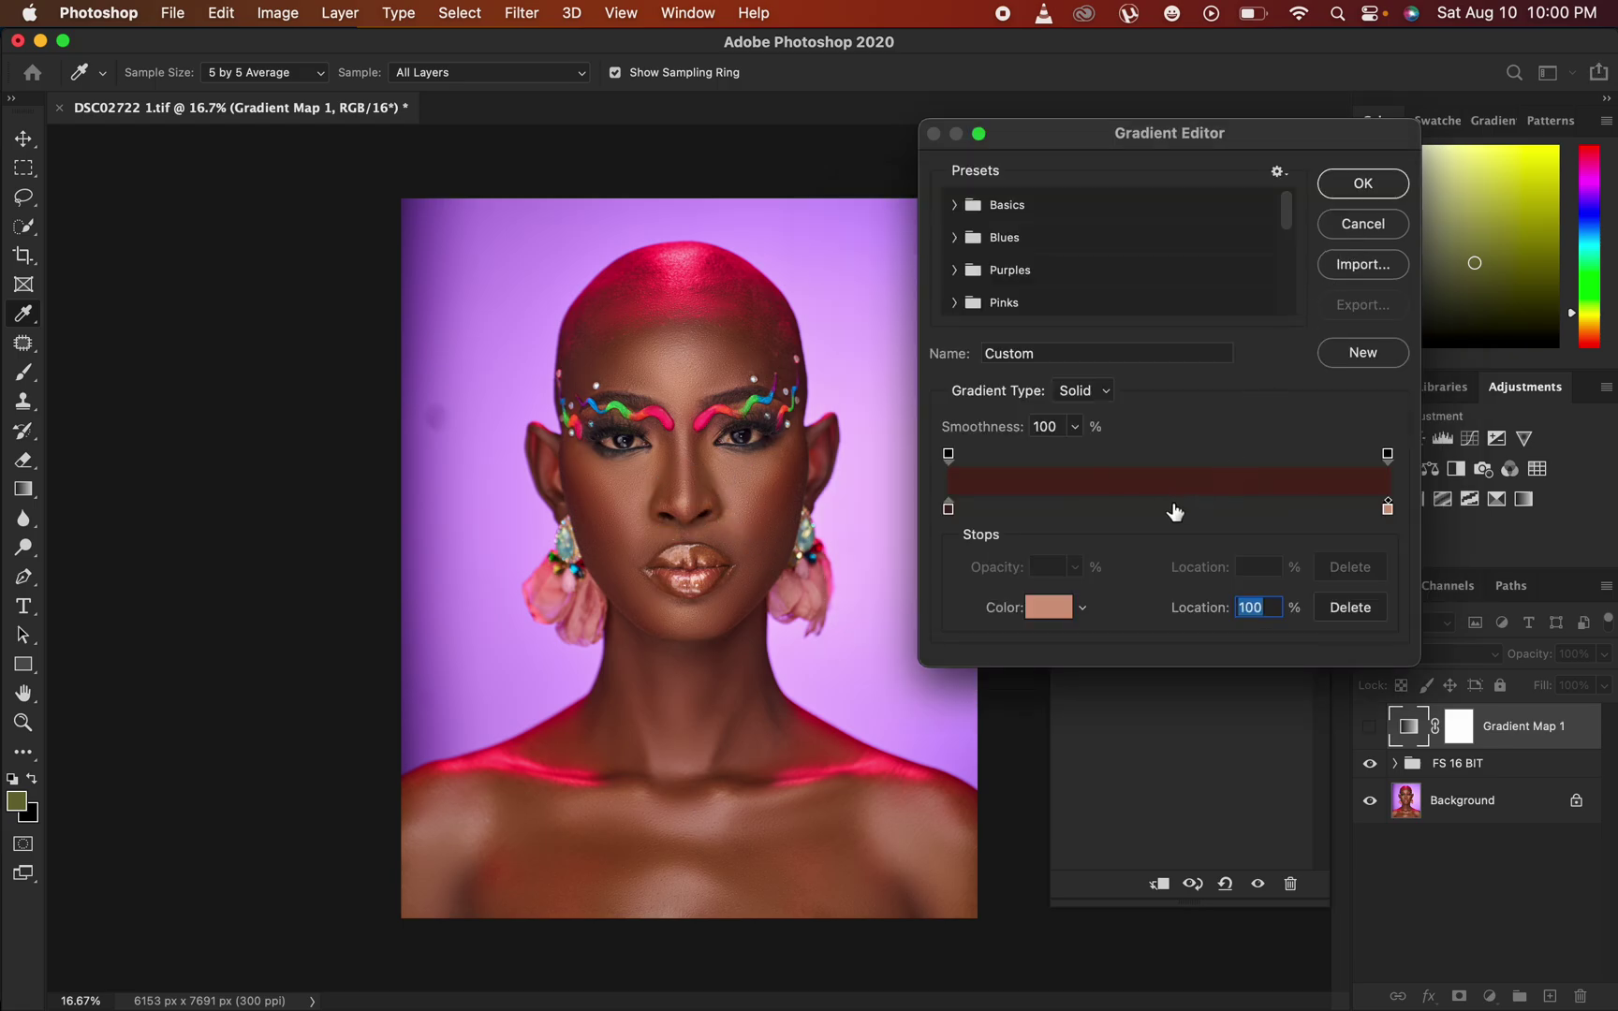
# Resample the 100% stop from a bright highlight on the nose, using light tan #c79b7d
pyautogui.click(1388, 509)
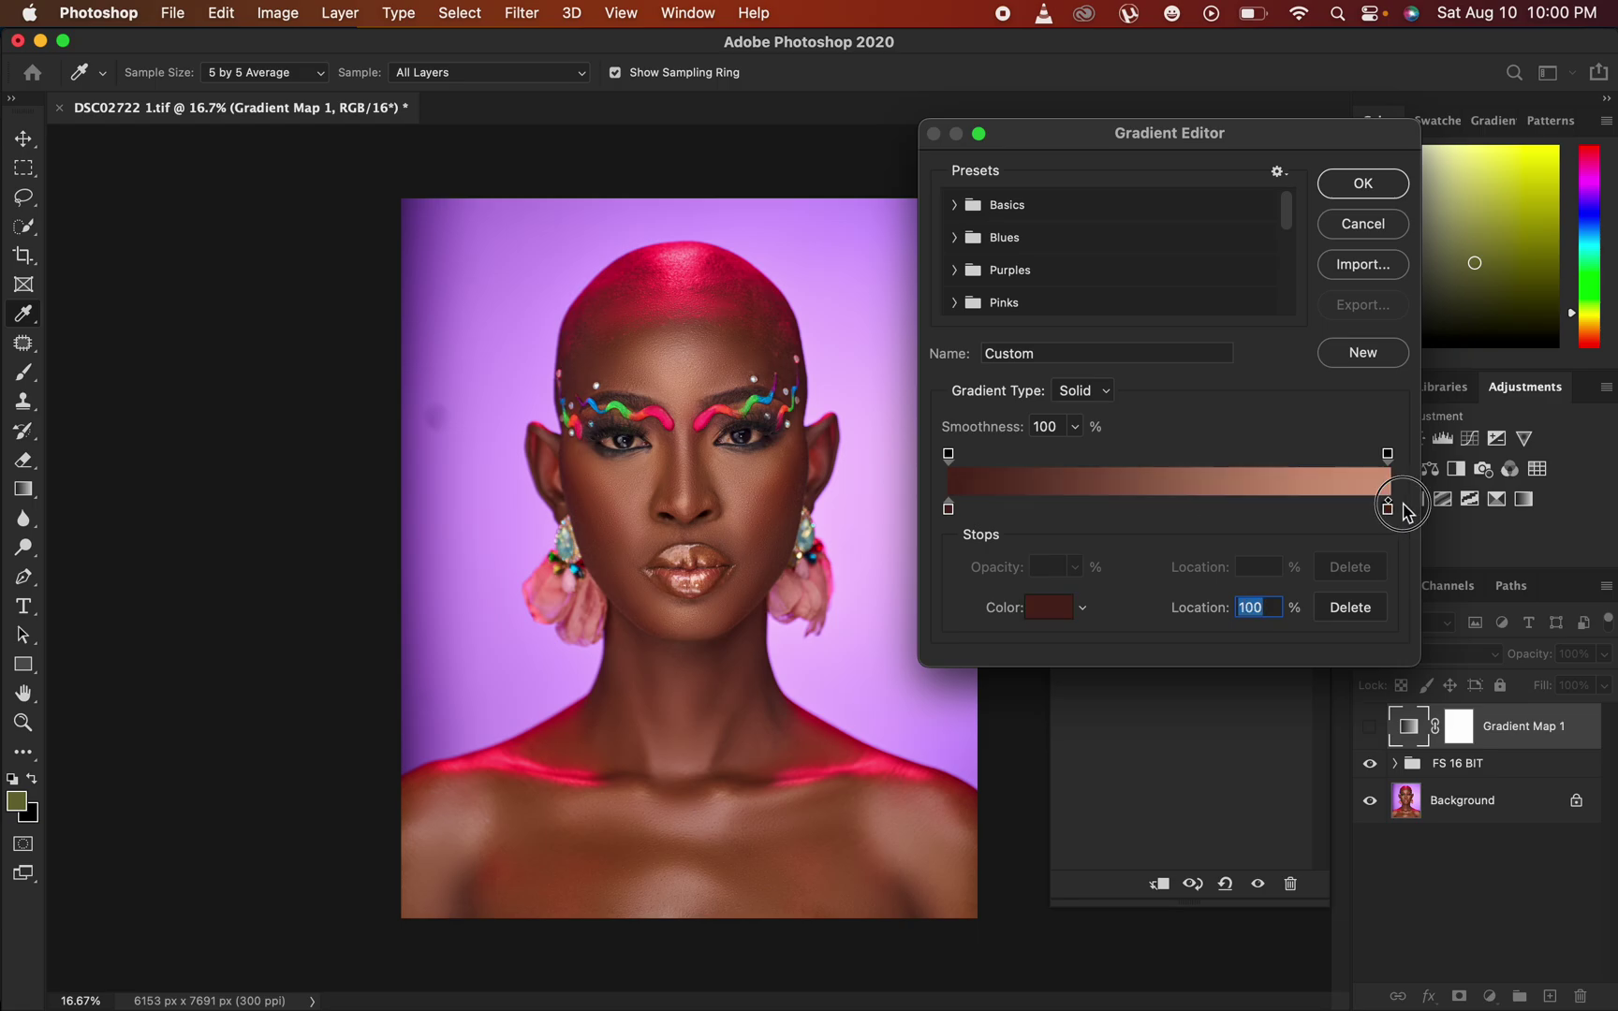
pyautogui.click(1047, 609)
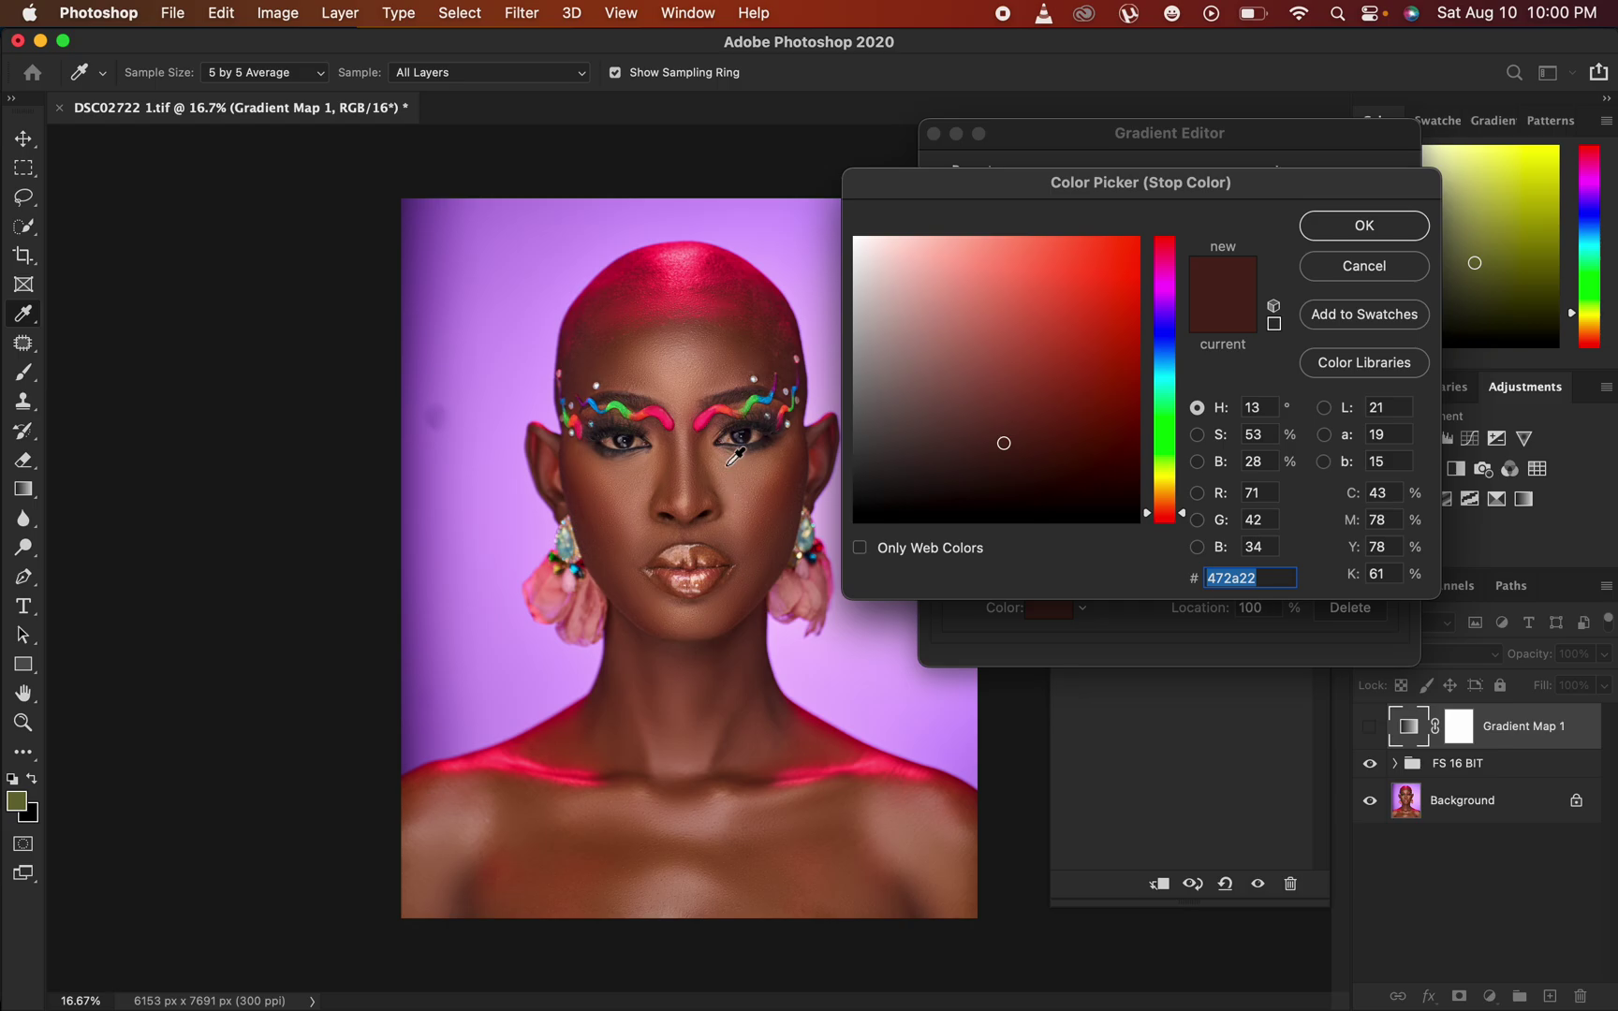
pyautogui.press('super+minus')
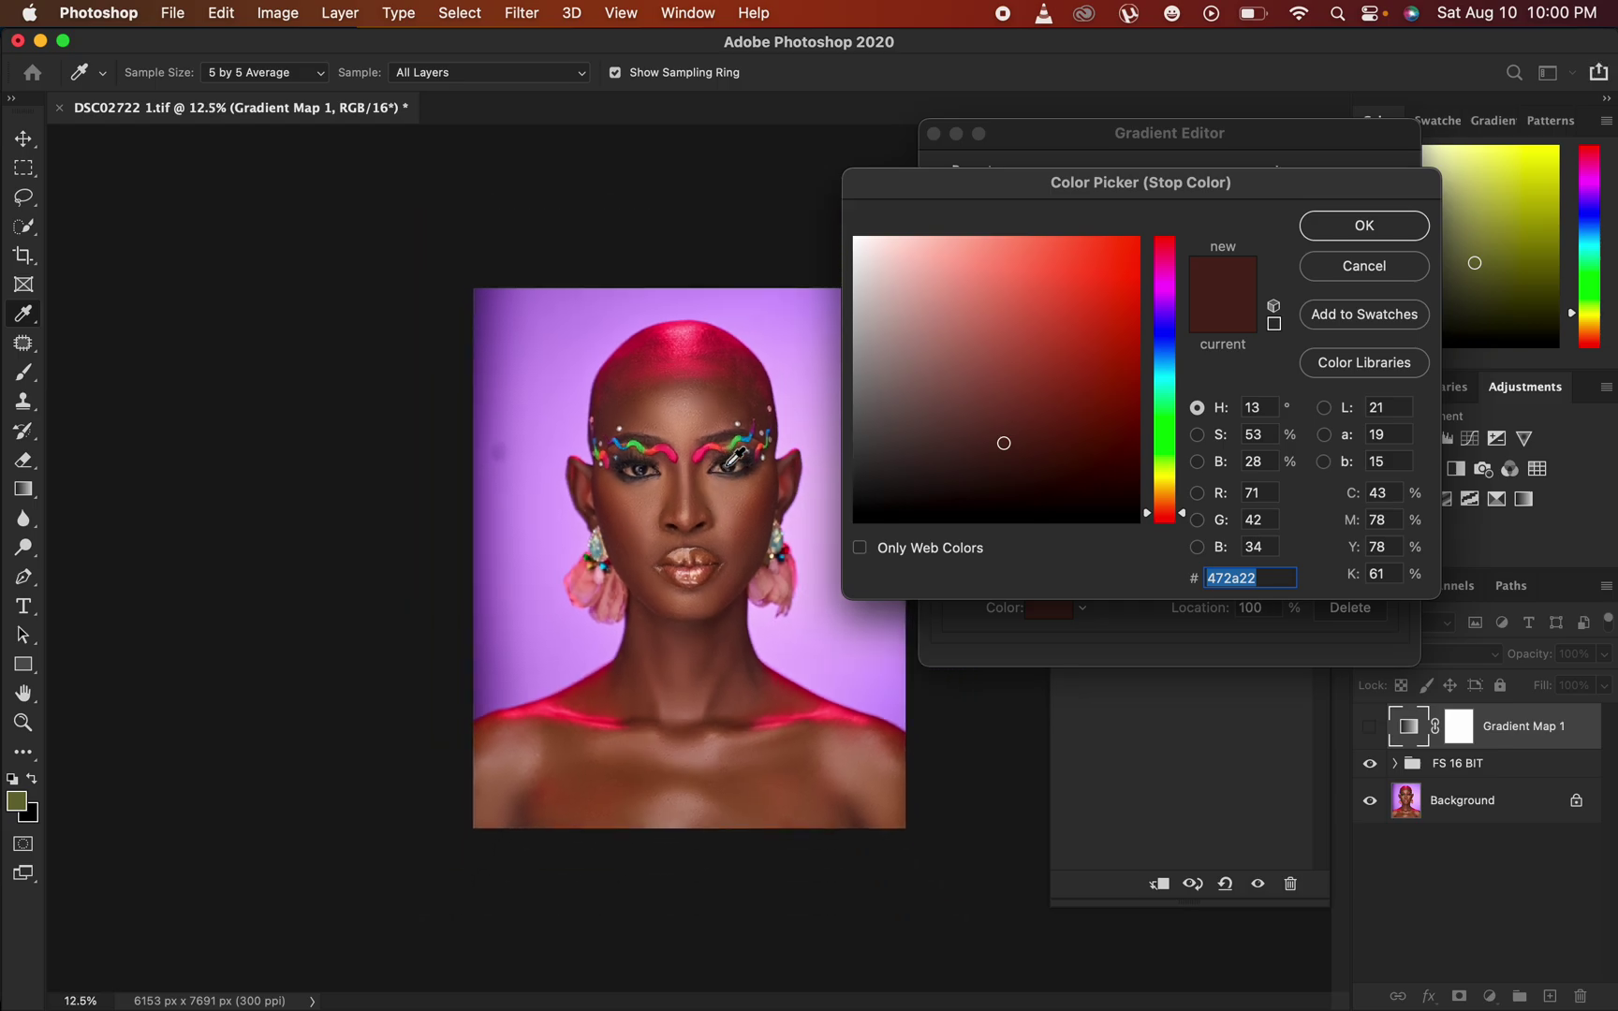
pyautogui.press('super+plus')
pyautogui.press('super+plus')
pyautogui.press('super+plus')
pyautogui.click(680, 452)
pyautogui.click(1356, 225)
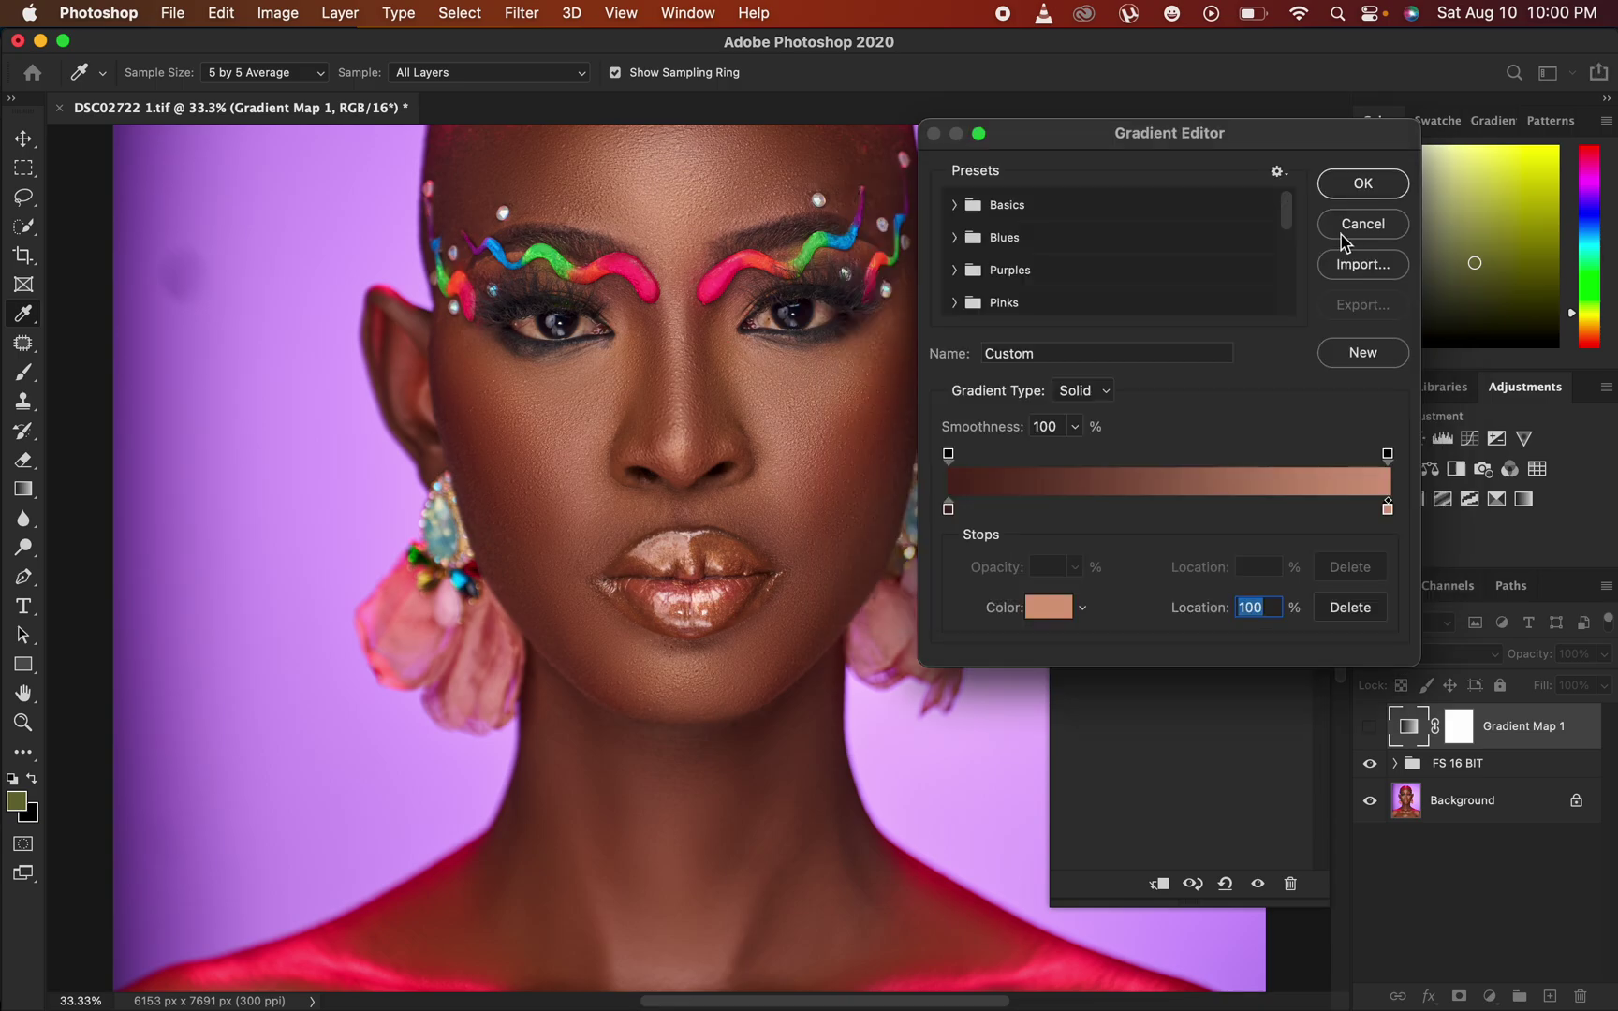
# Add a midtone stop at 50% in a brown sampled from the cheek and accept the gradient
pyautogui.click(1169, 508)
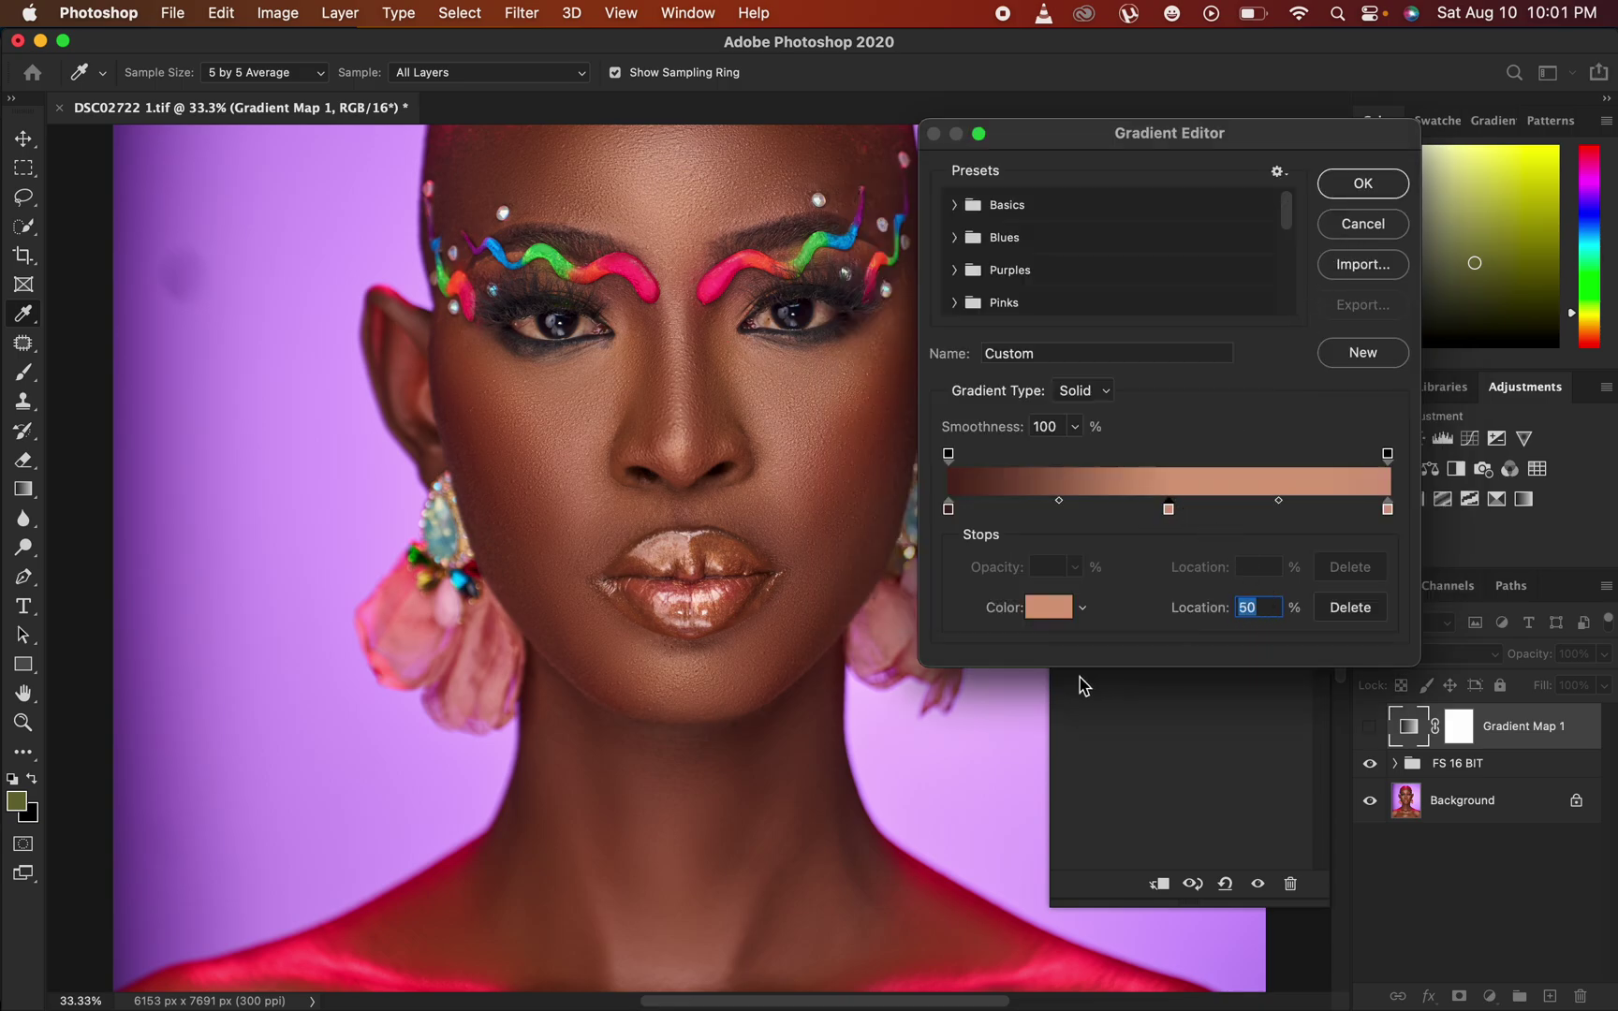
pyautogui.click(1048, 606)
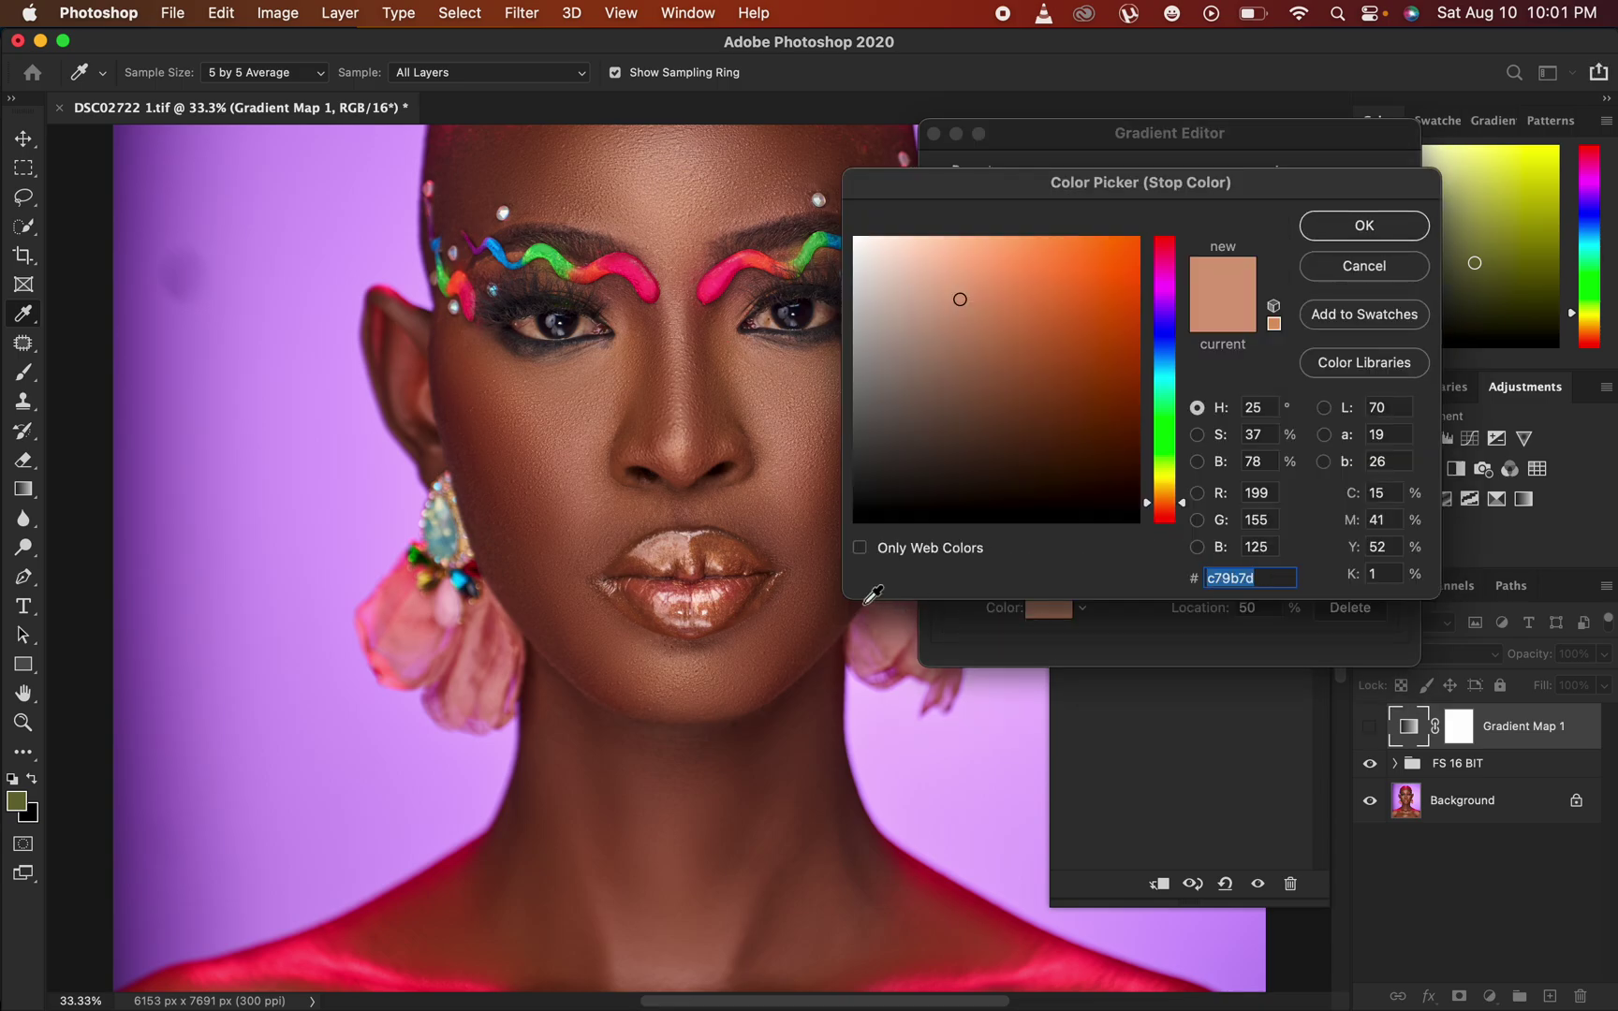
pyautogui.click(524, 386)
pyautogui.click(1352, 228)
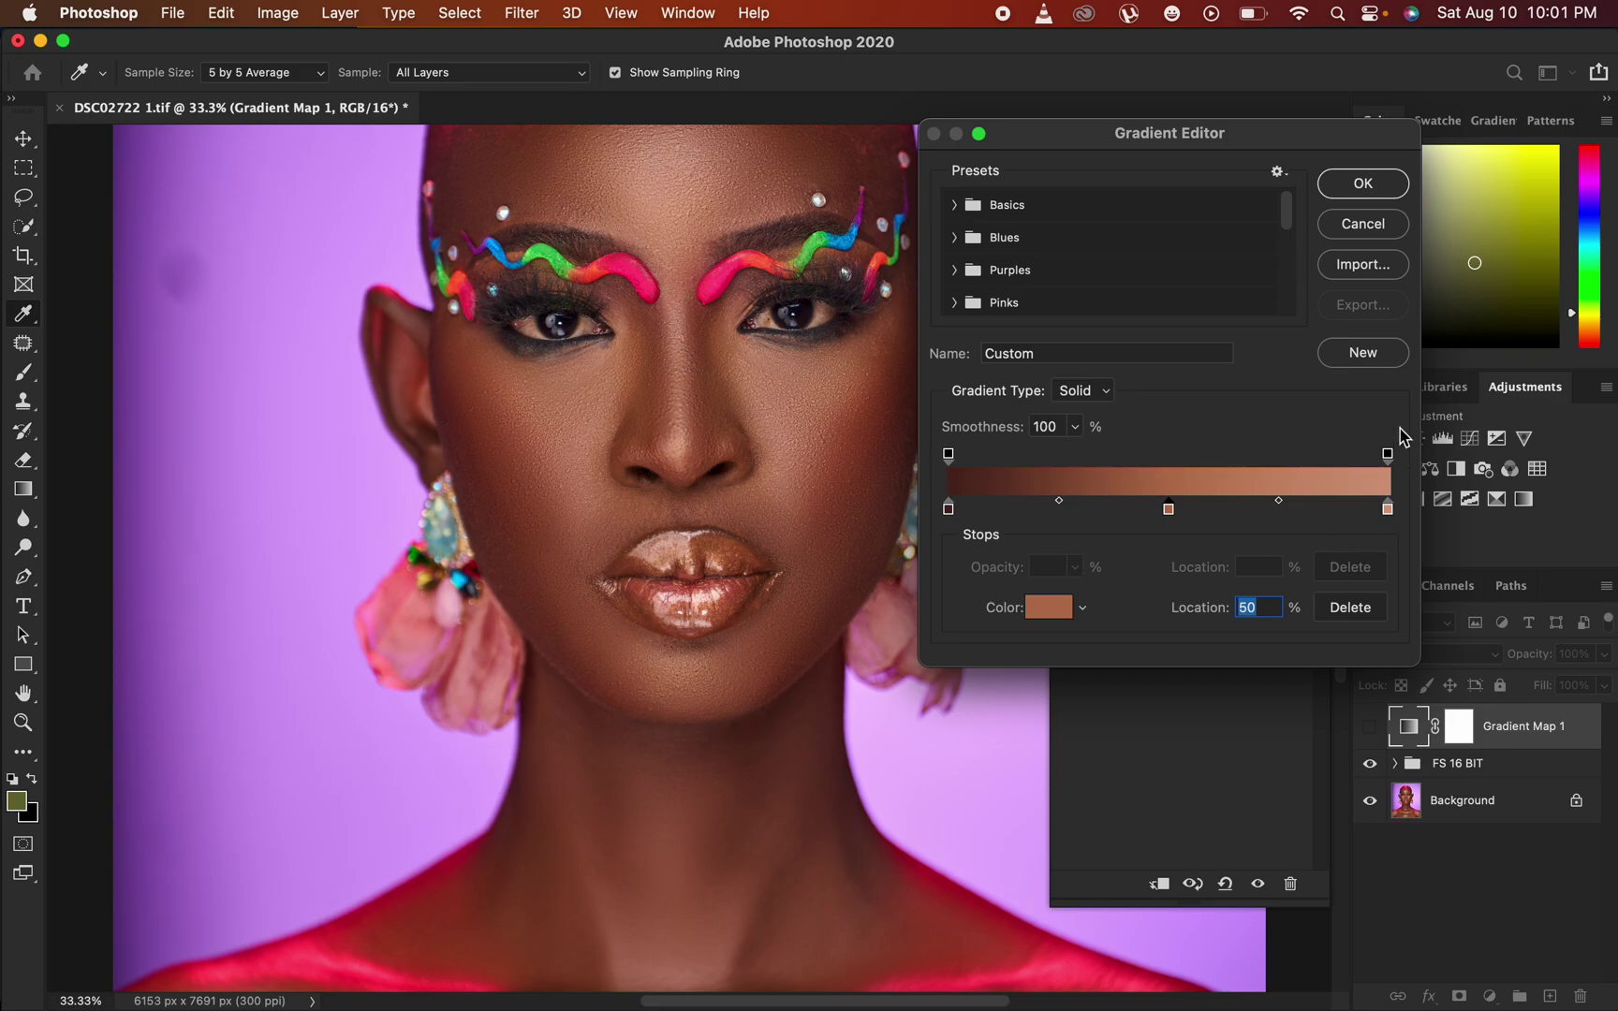
pyautogui.click(1362, 187)
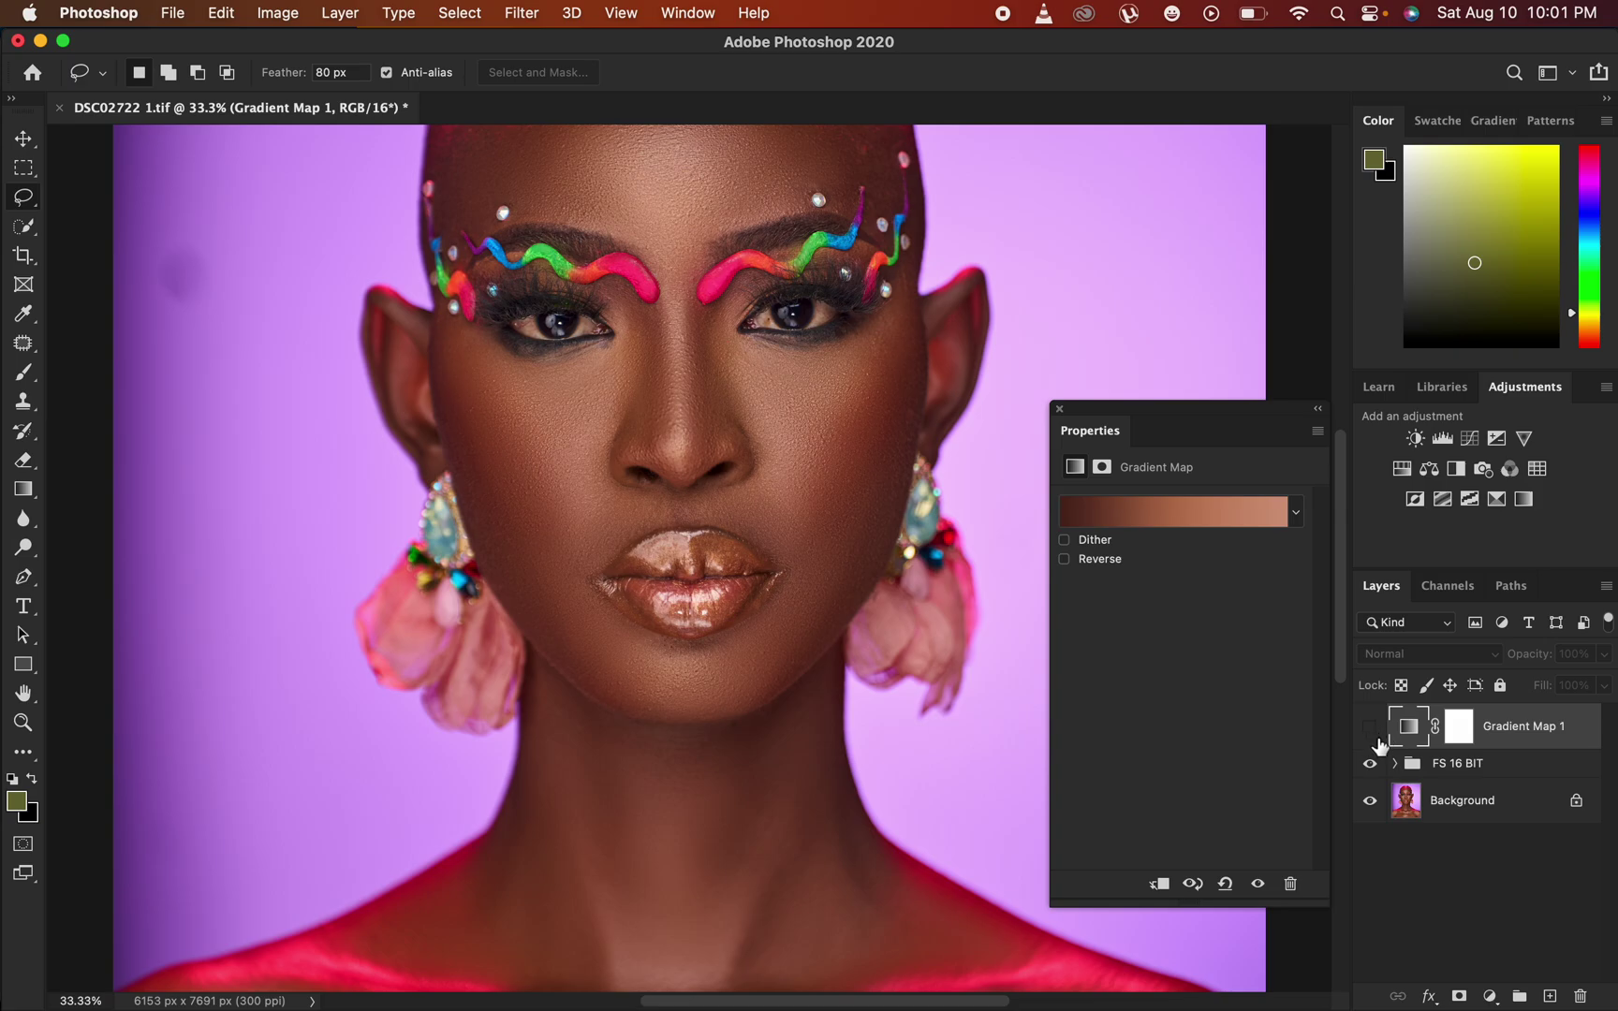
# Show the Gradient Map layer and set its blend mode to Color
pyautogui.click(1370, 727)
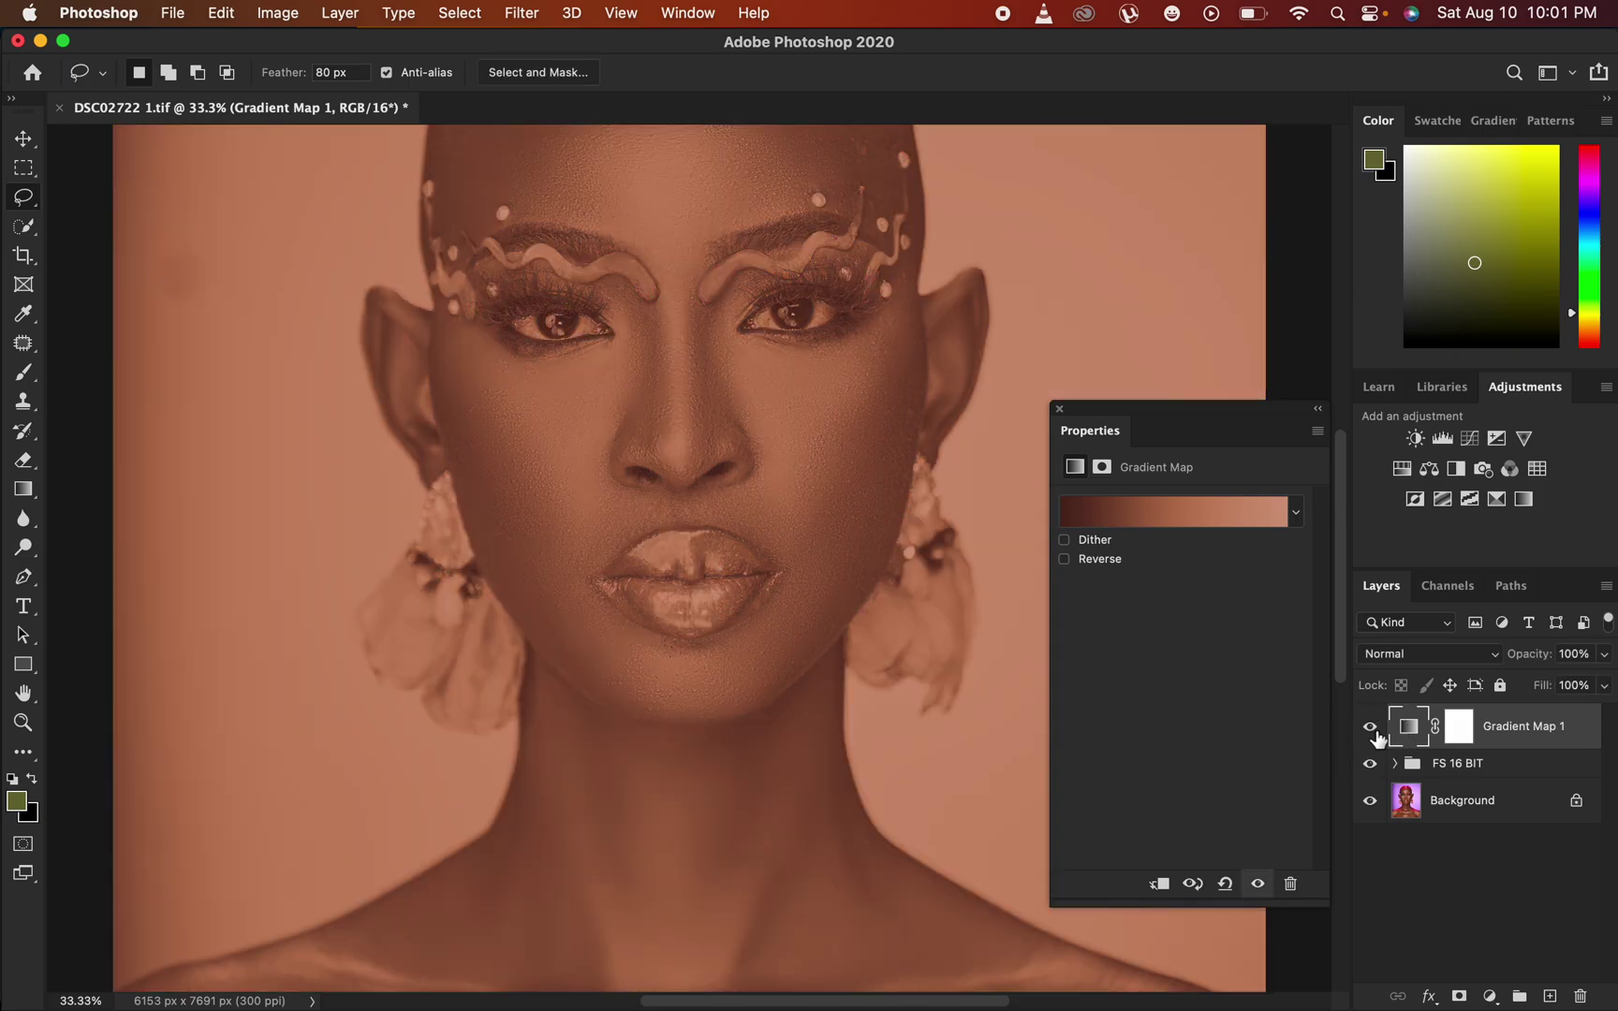
pyautogui.click(1427, 653)
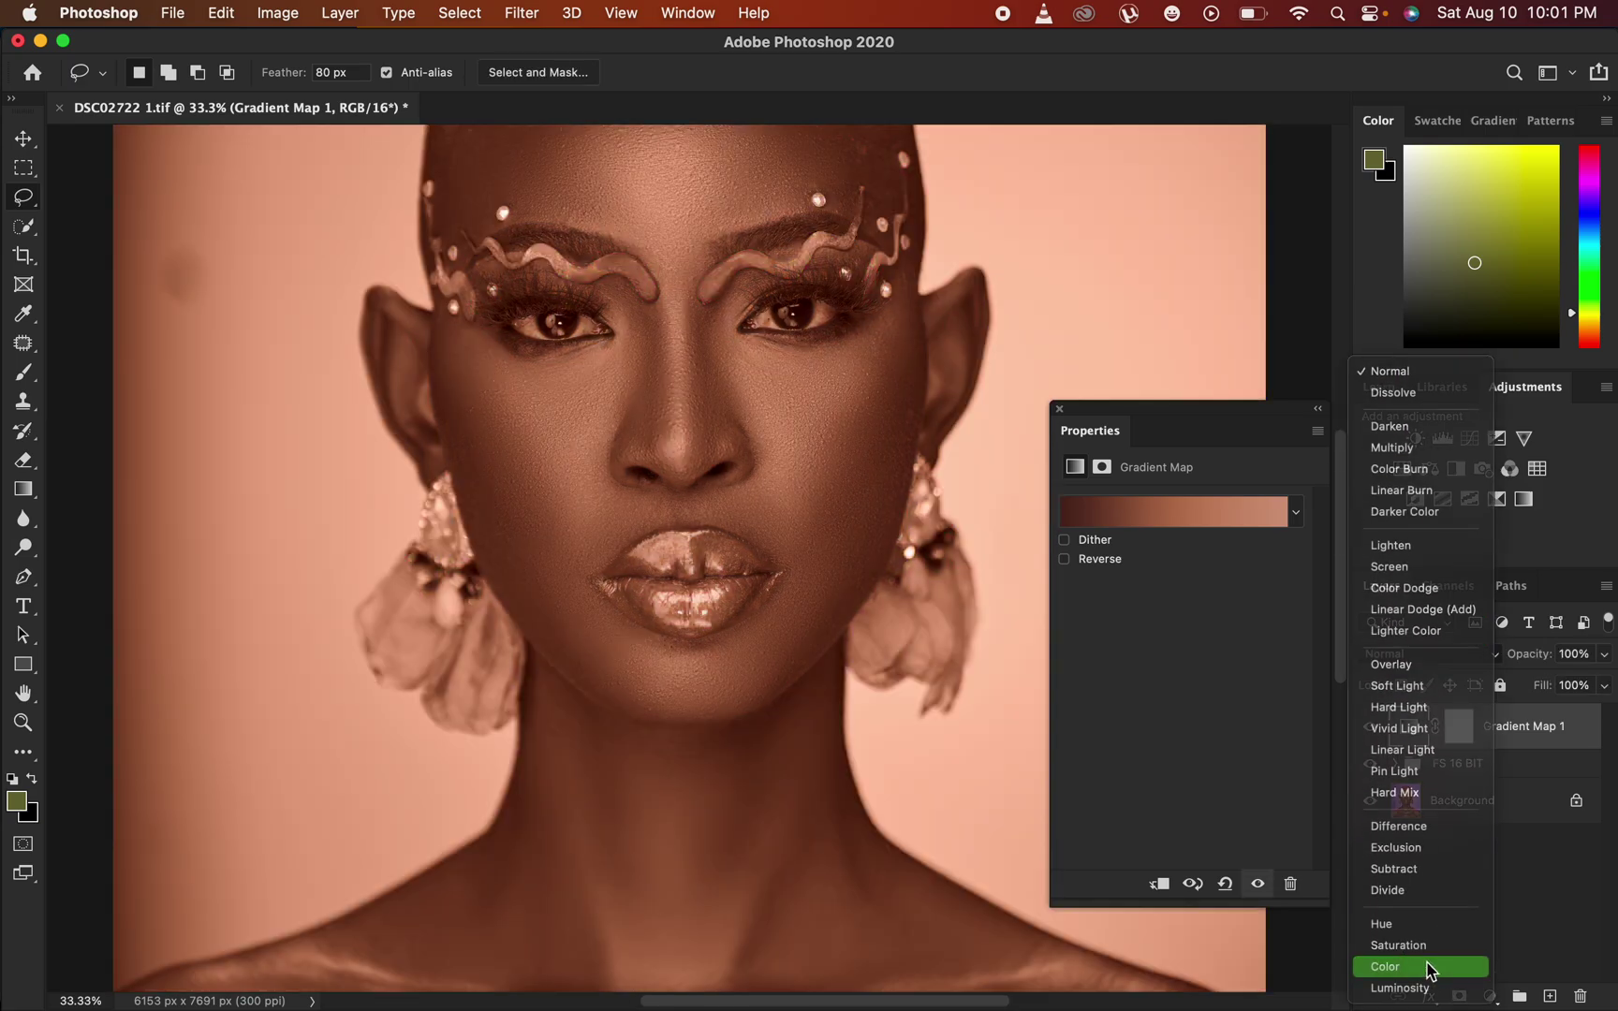
pyautogui.click(1430, 968)
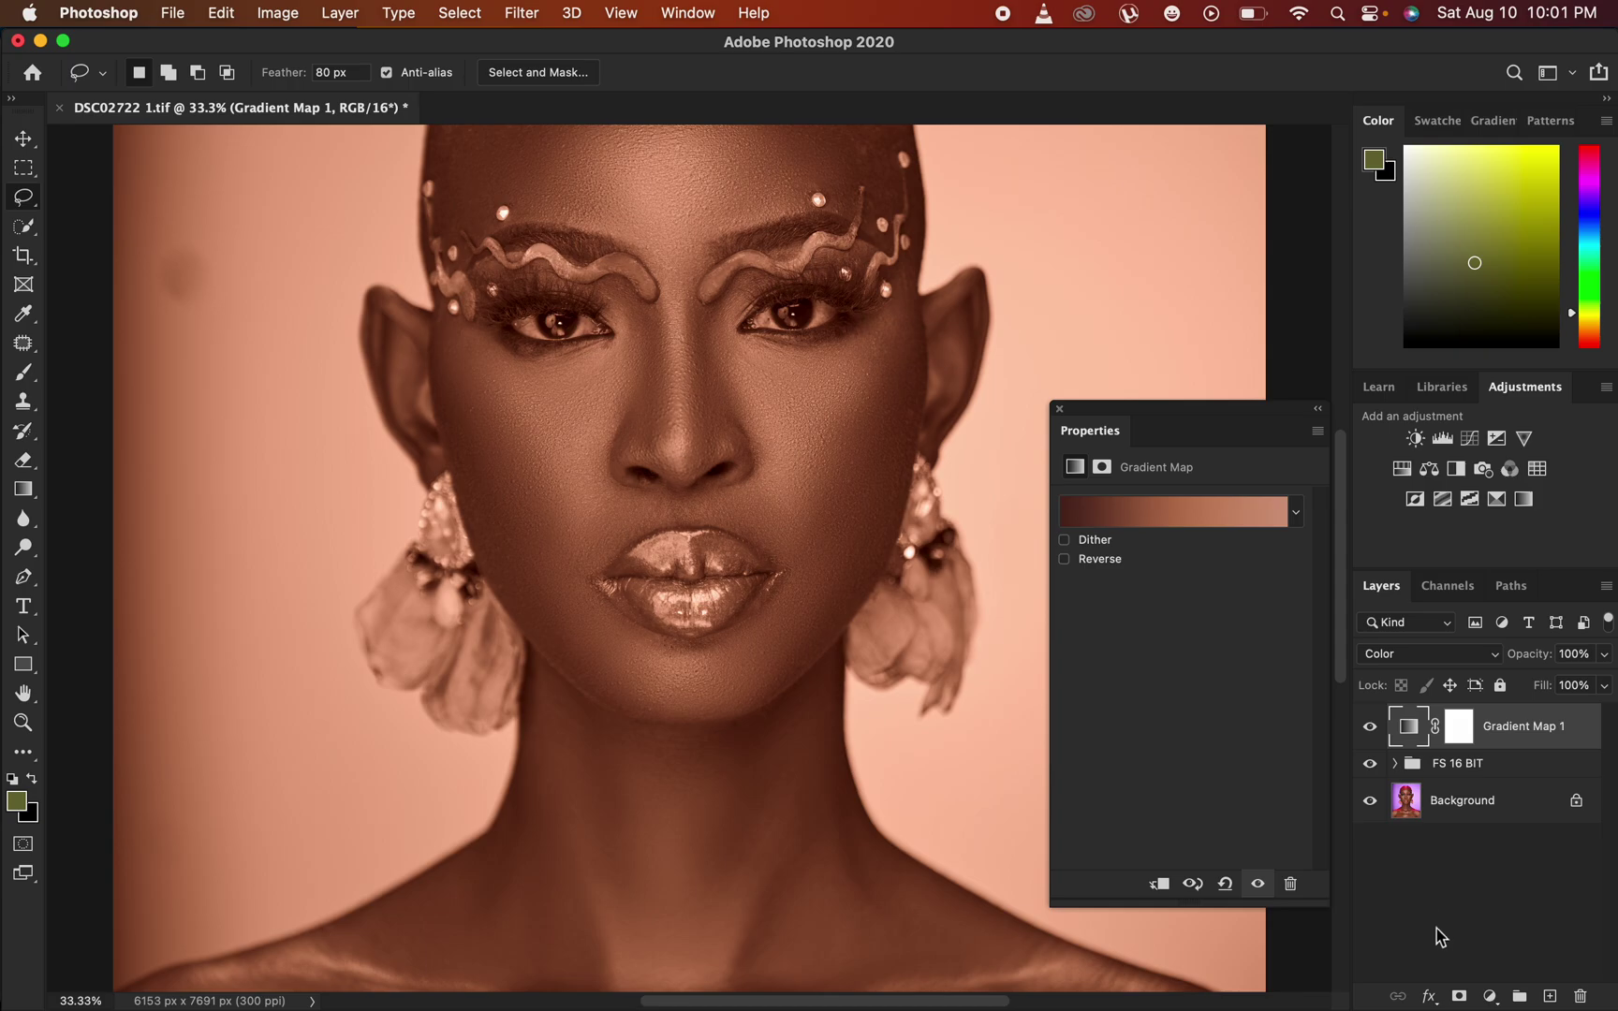
# Invert the Gradient Map layer's mask to black and ready a Soft Round brush with 0% hardness
pyautogui.click(1457, 728)
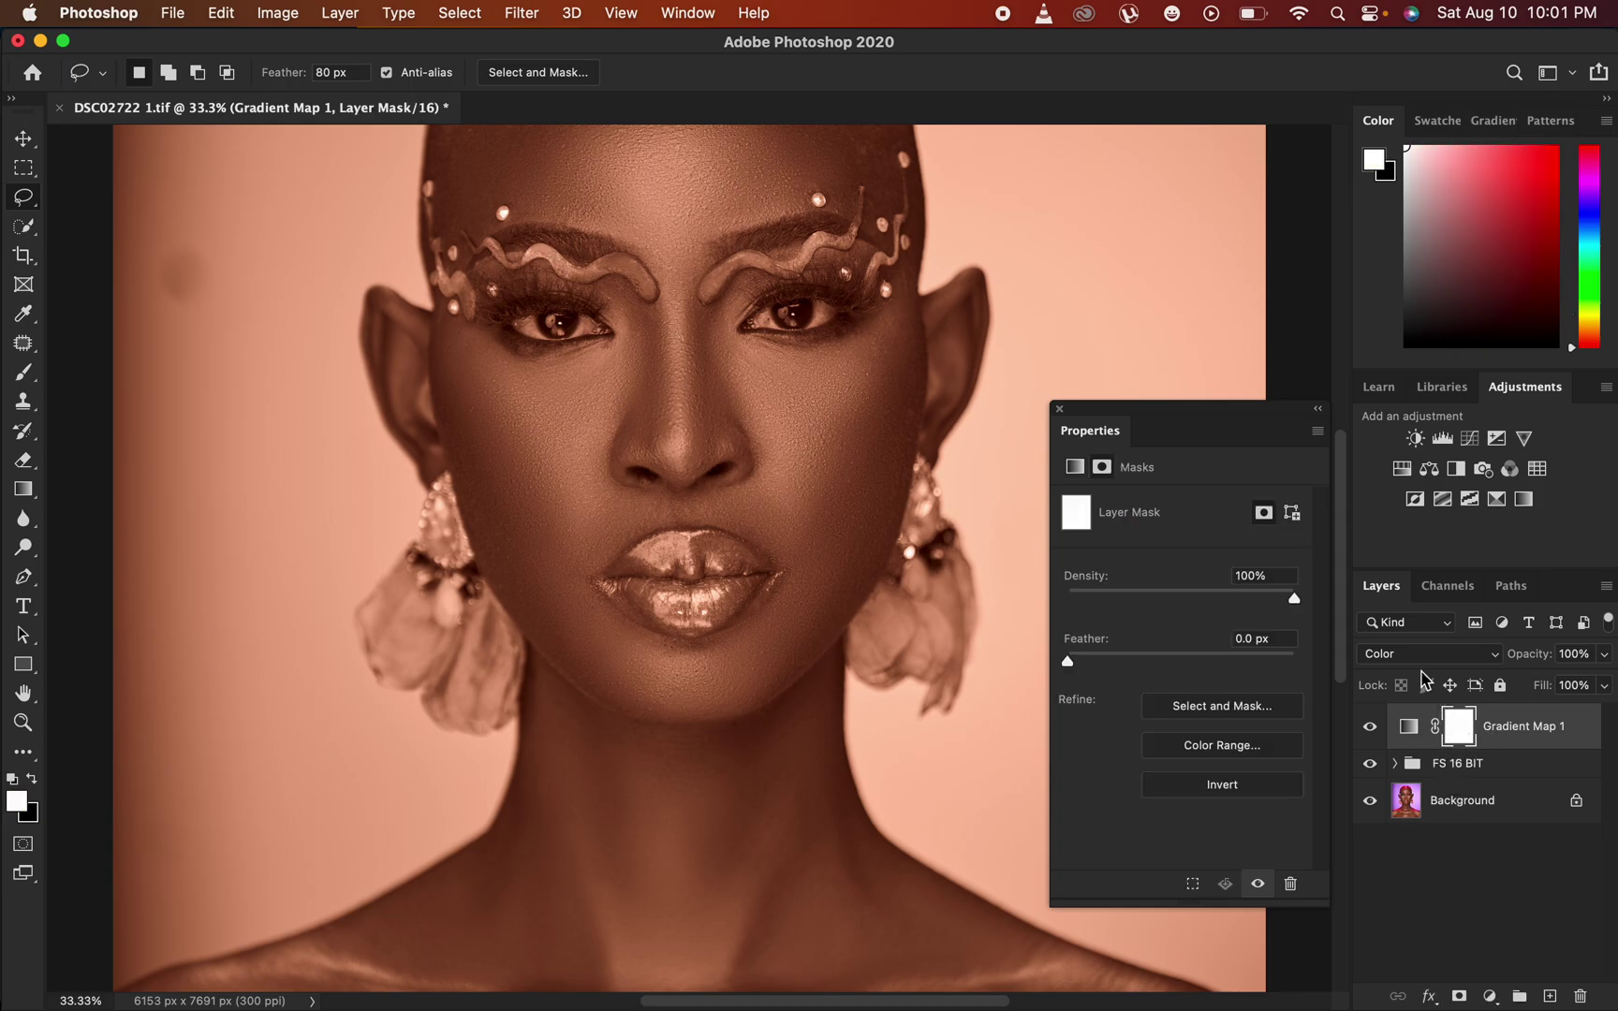
pyautogui.press('super+i')
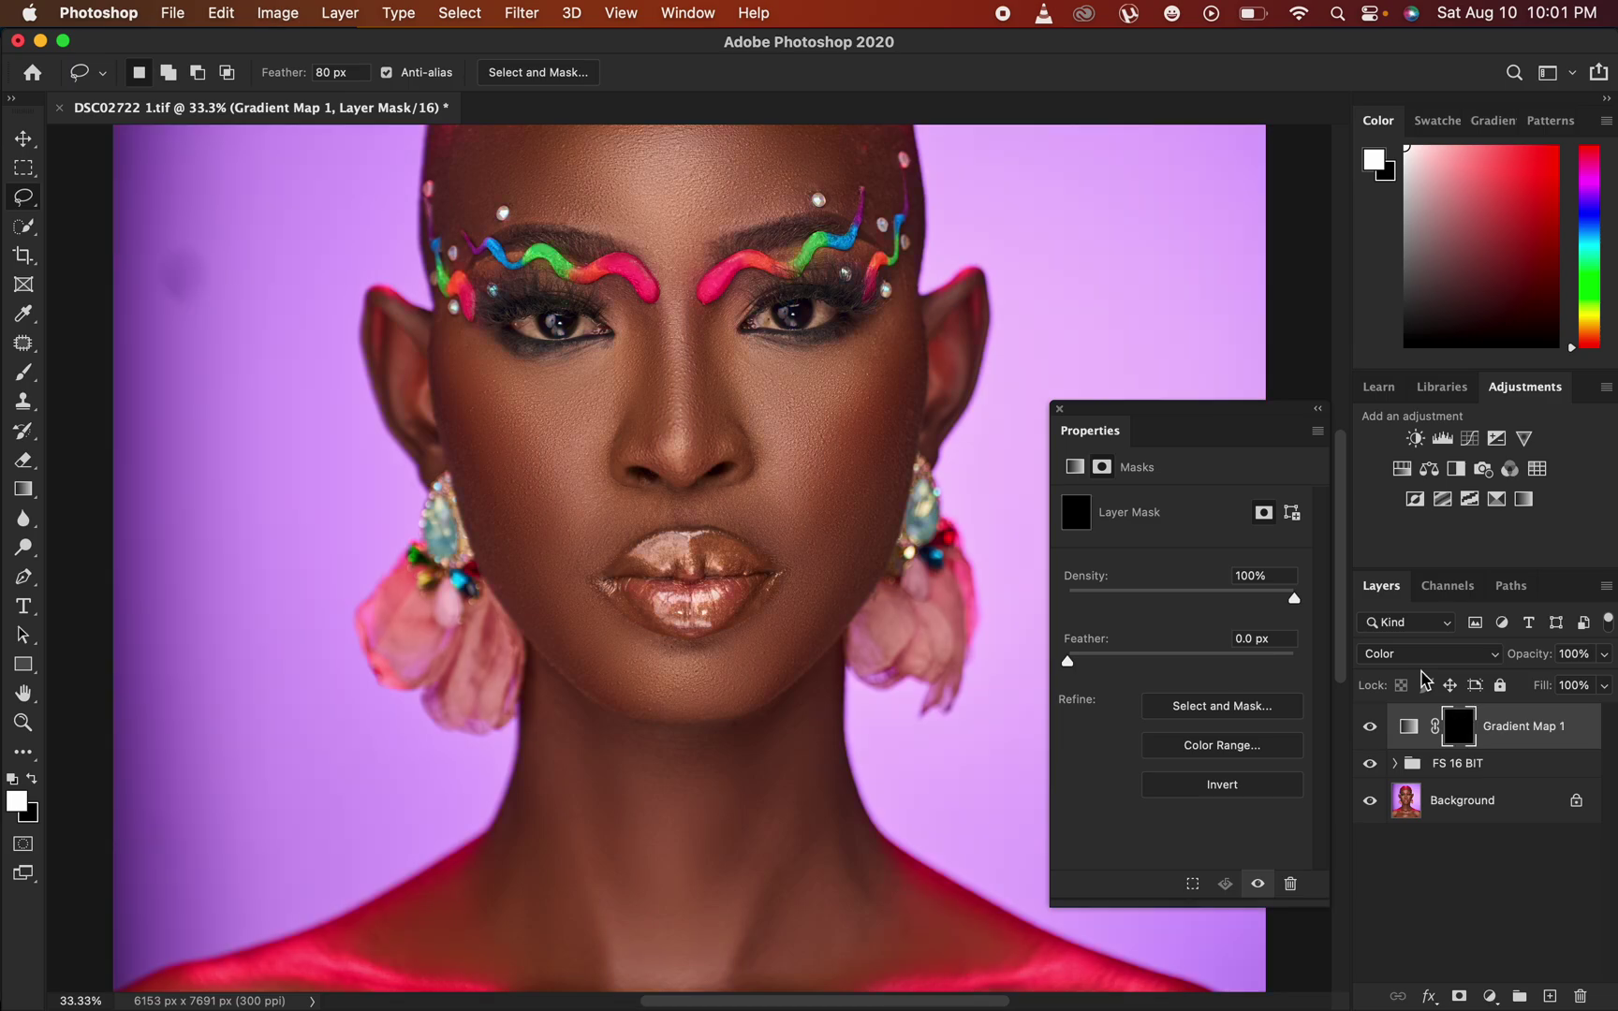
pyautogui.click(25, 373)
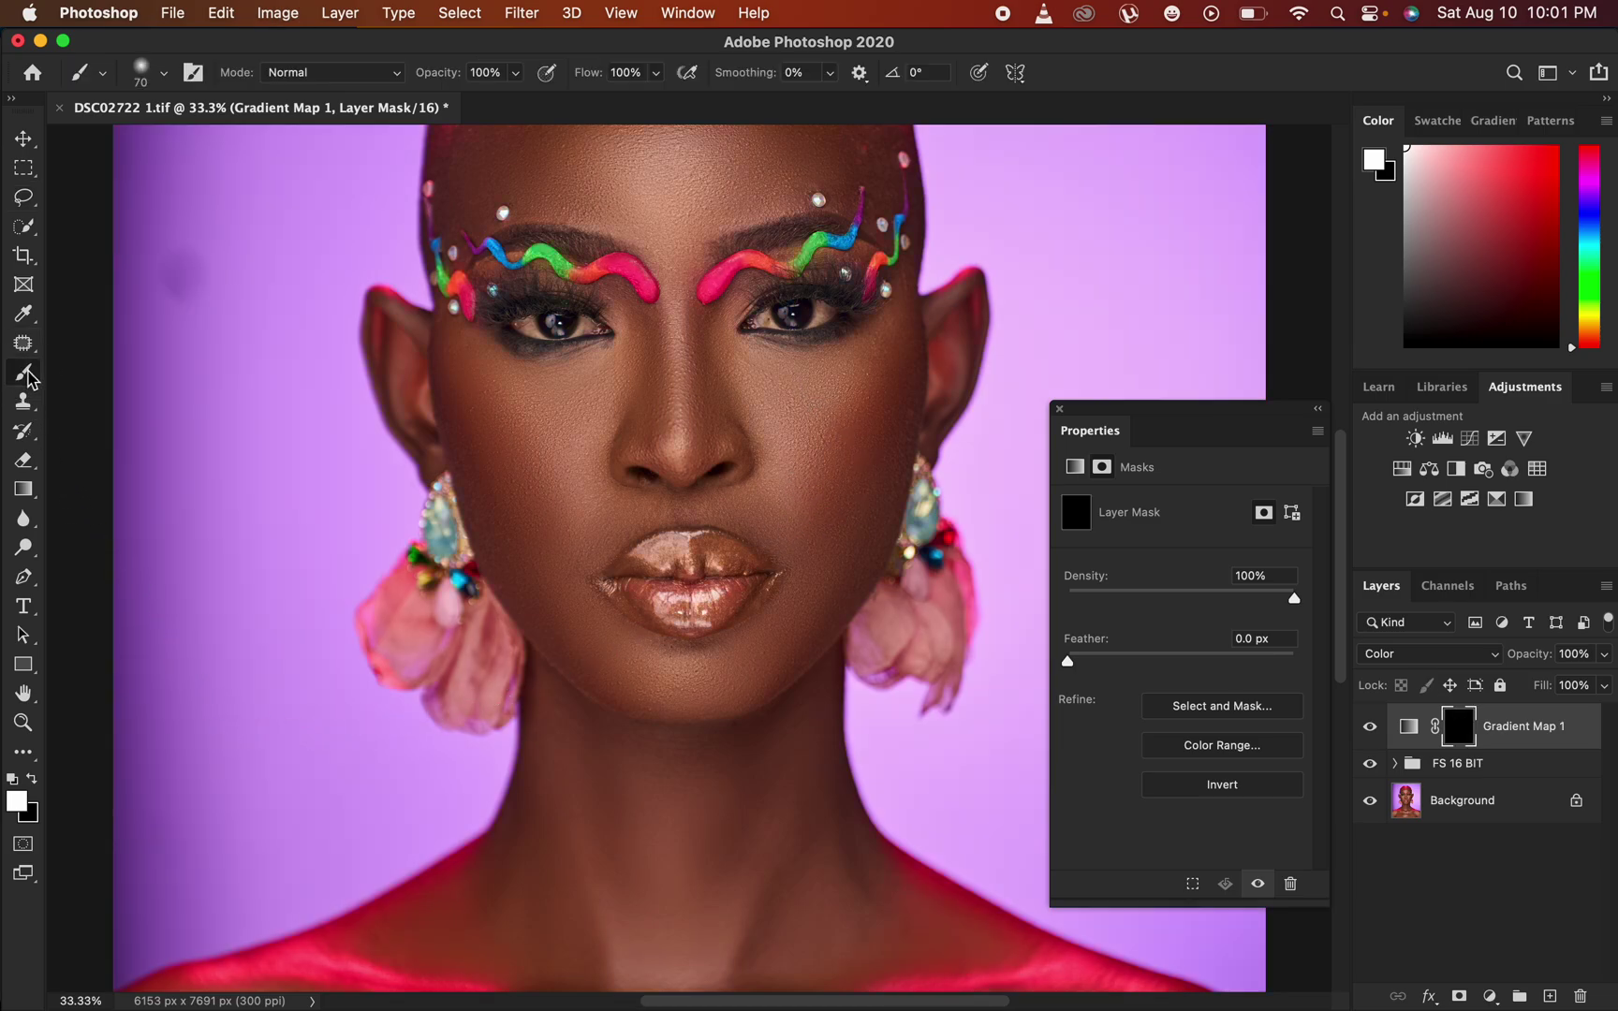
pyautogui.click(165, 74)
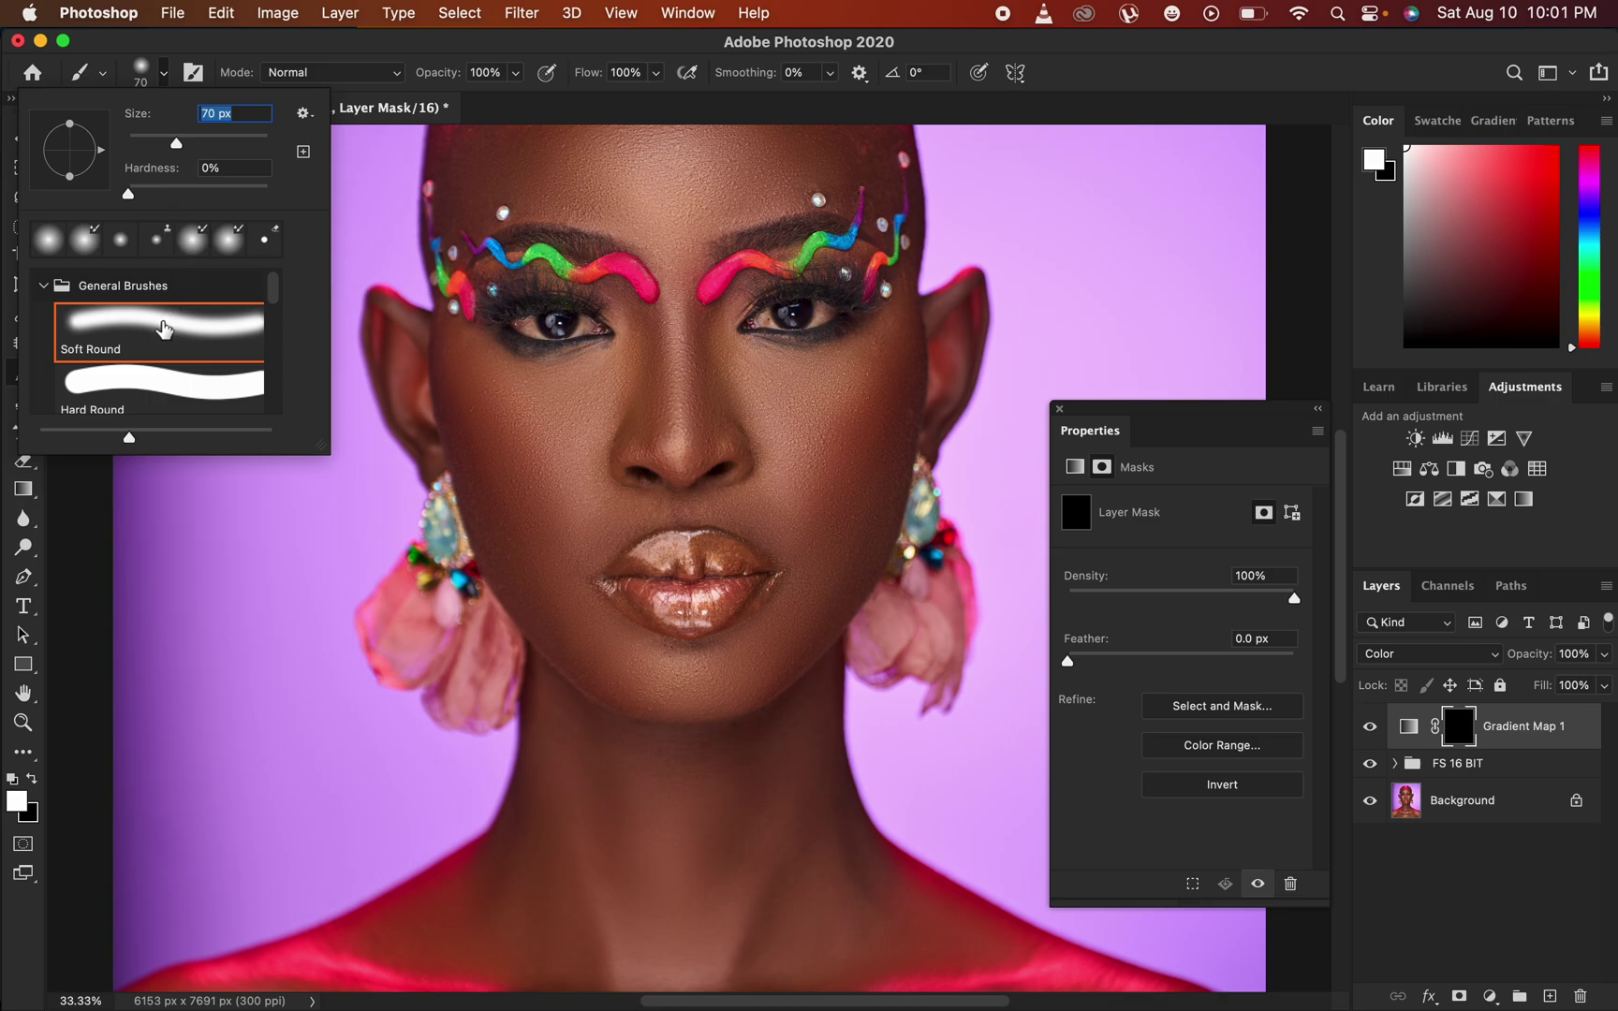
pyautogui.click(449, 54)
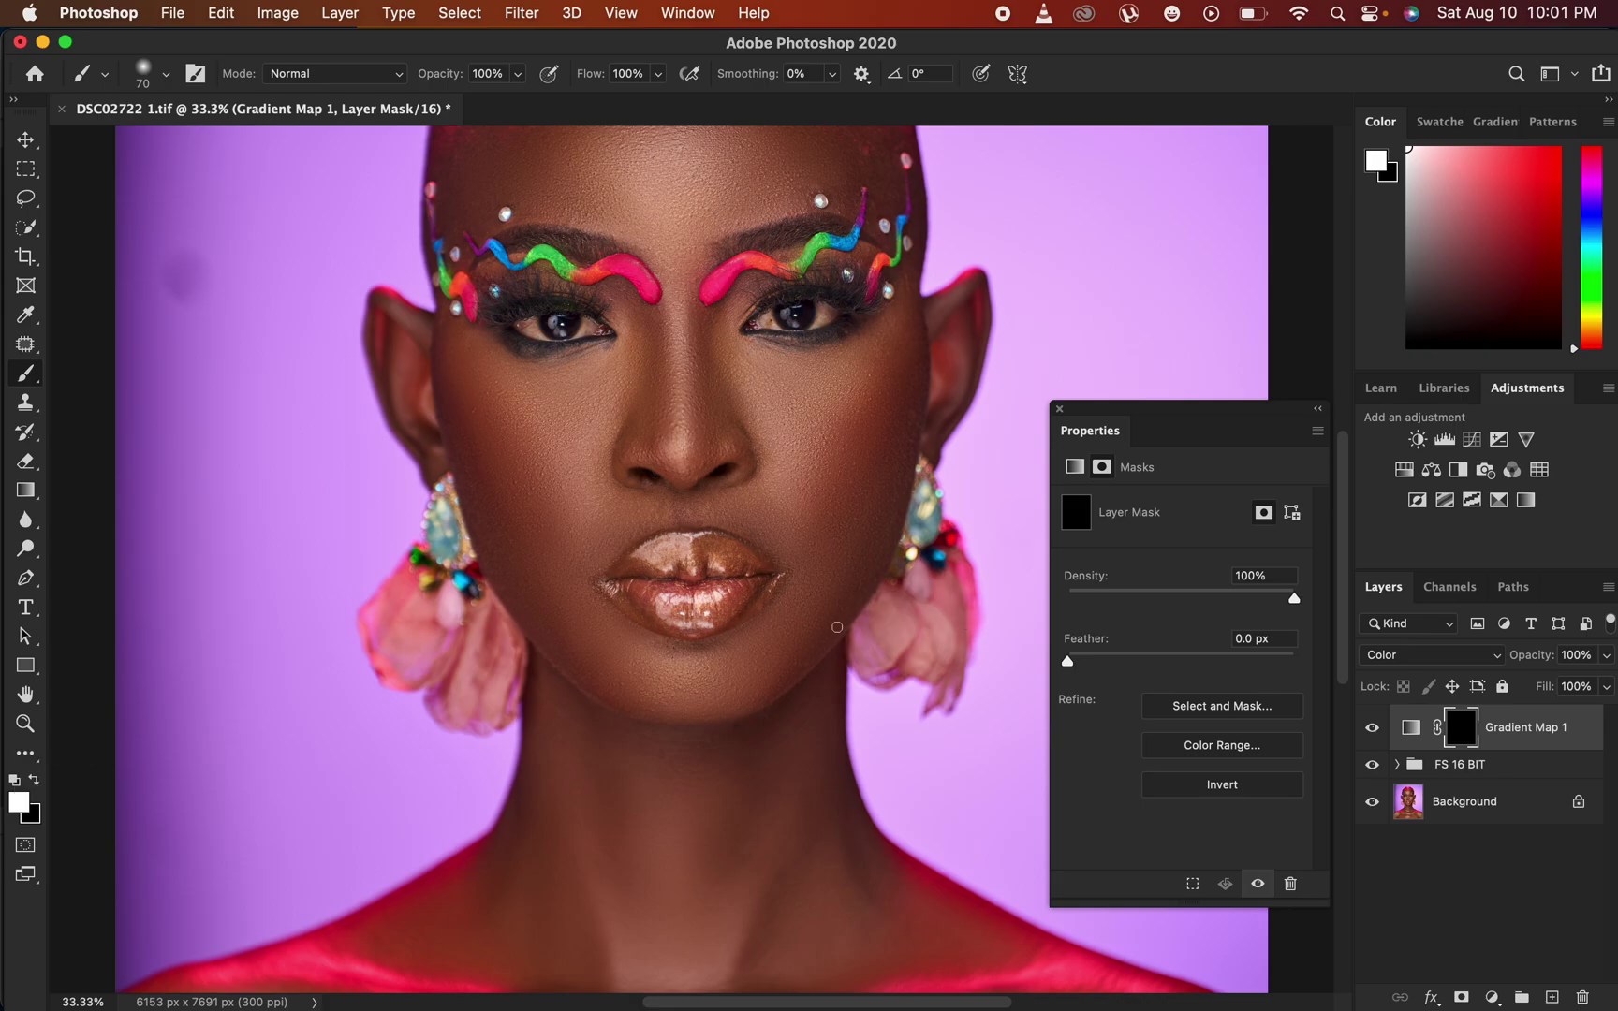
# Paint white on the Gradient Map mask over the chest, neck and lower face using the soft brush at up to 600 px
pyautogui.press('super+minus')
pyautogui.press('super+minus')
pyautogui.press('super+minus')
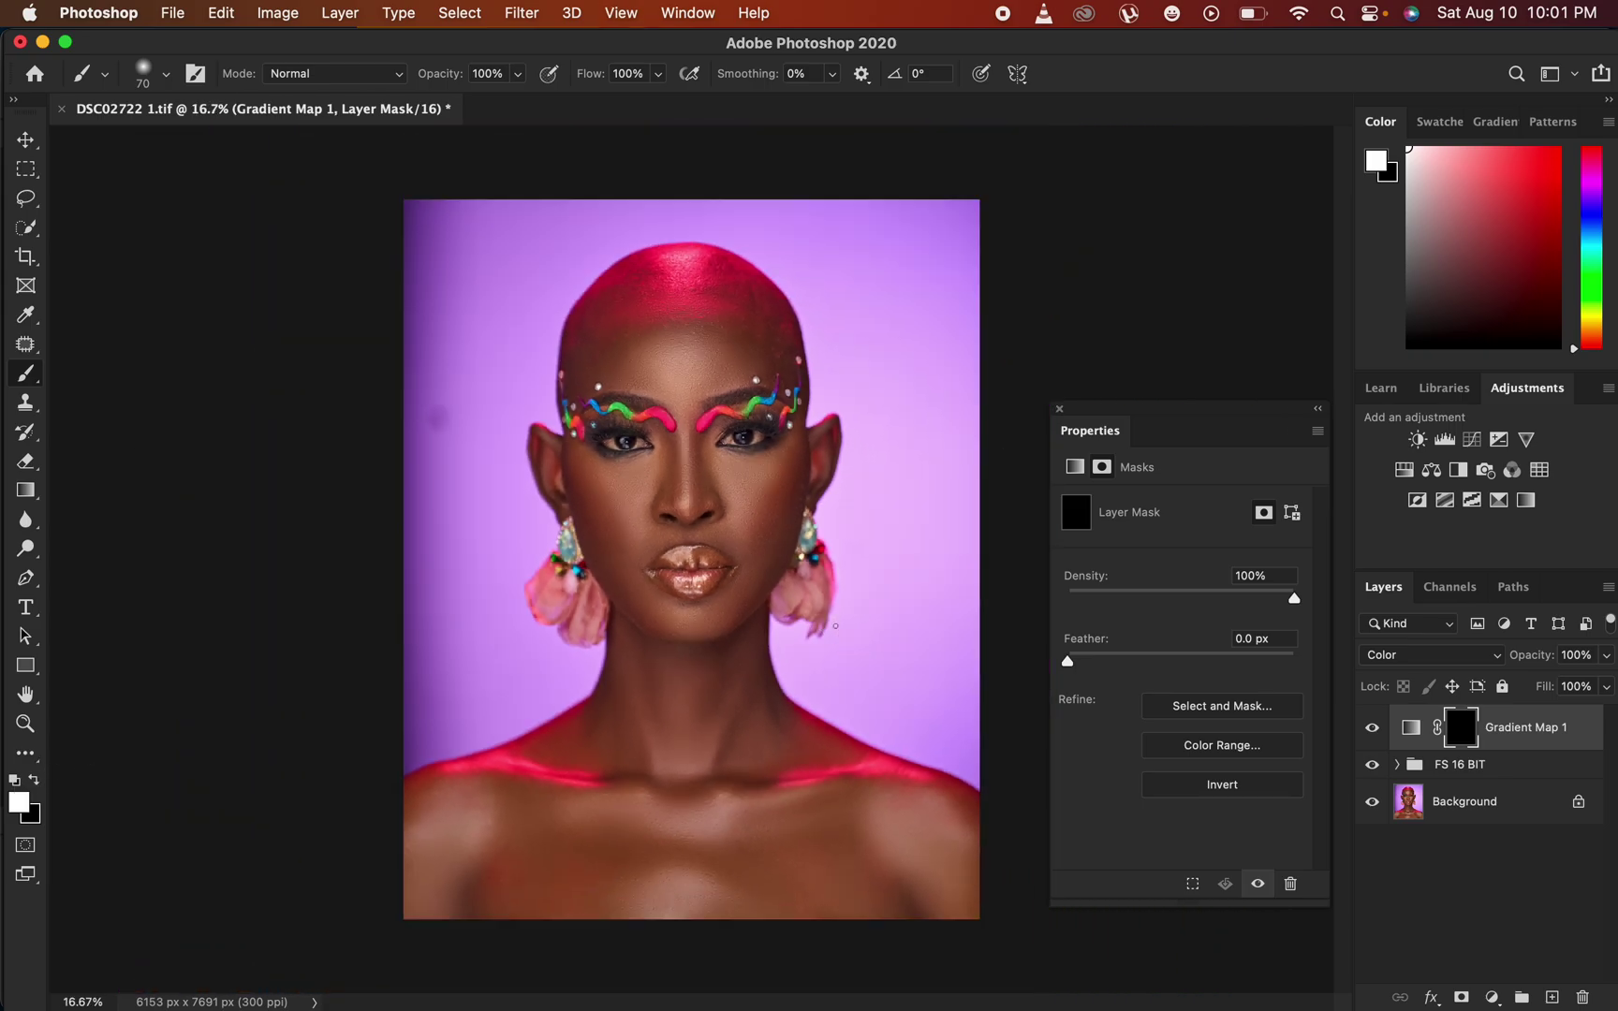
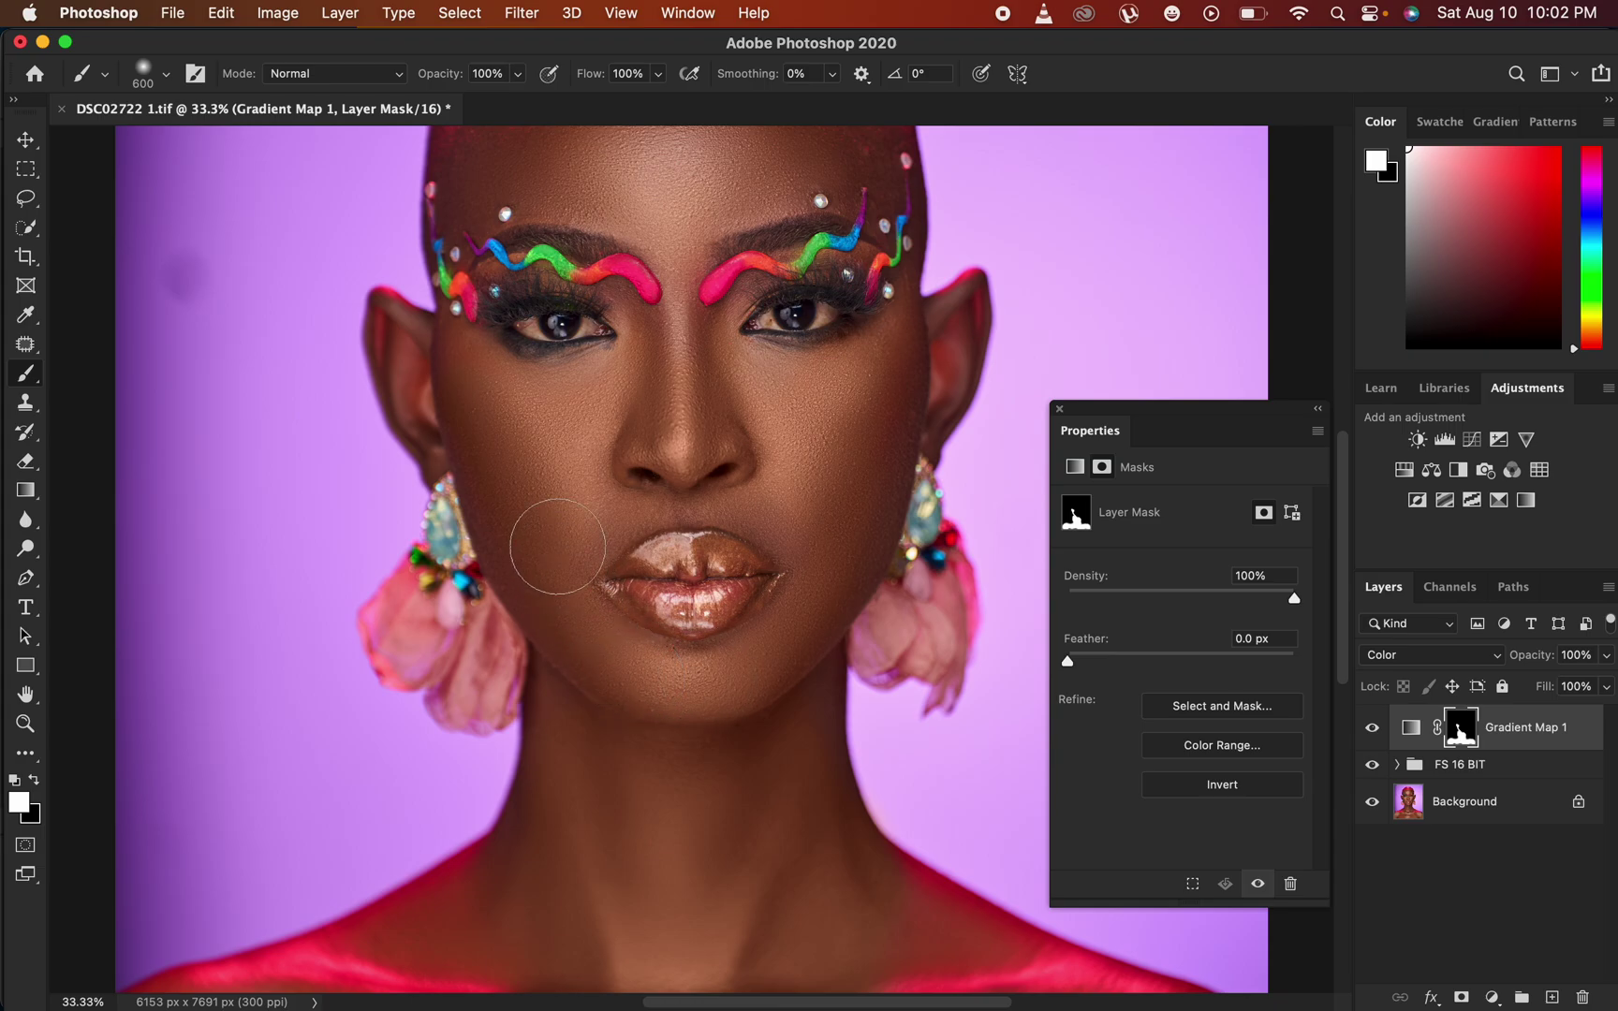
pyautogui.press('[')
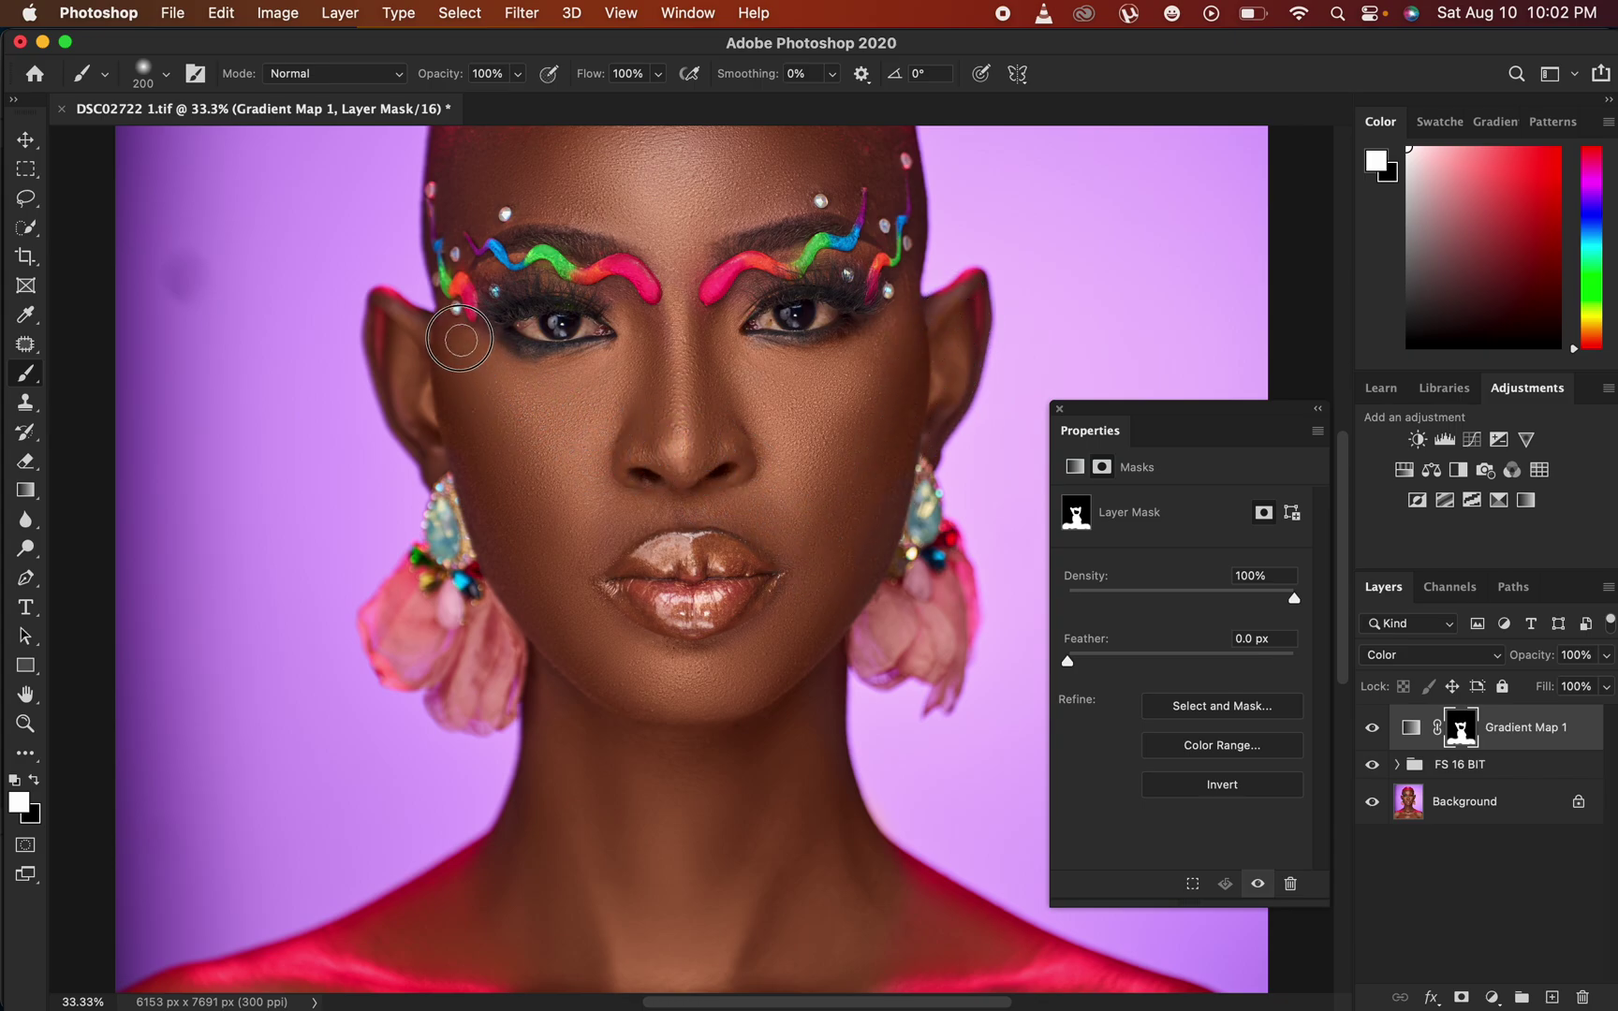
# Paint white on the Gradient Map mask over the forehead, nose and skin around the eye makeup with a 200 px soft brush
pyautogui.moveTo(819, 419); pyautogui.dragTo(870, 612)
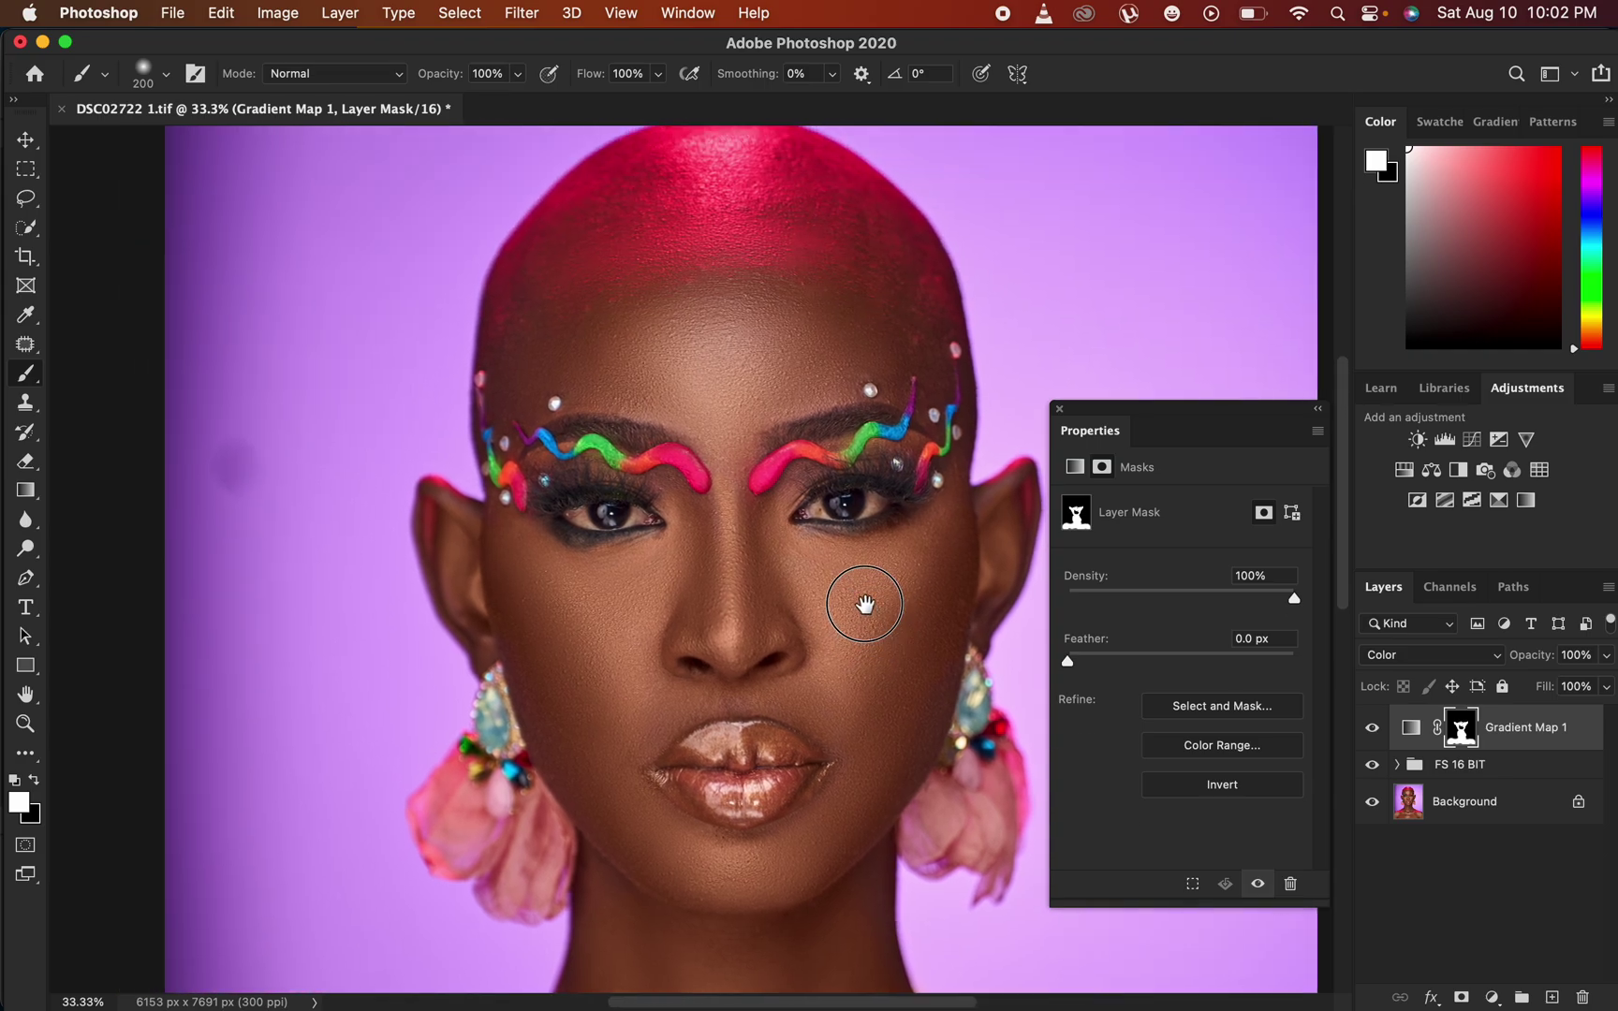
pyautogui.press(']')
pyautogui.press(']')
pyautogui.press(']')
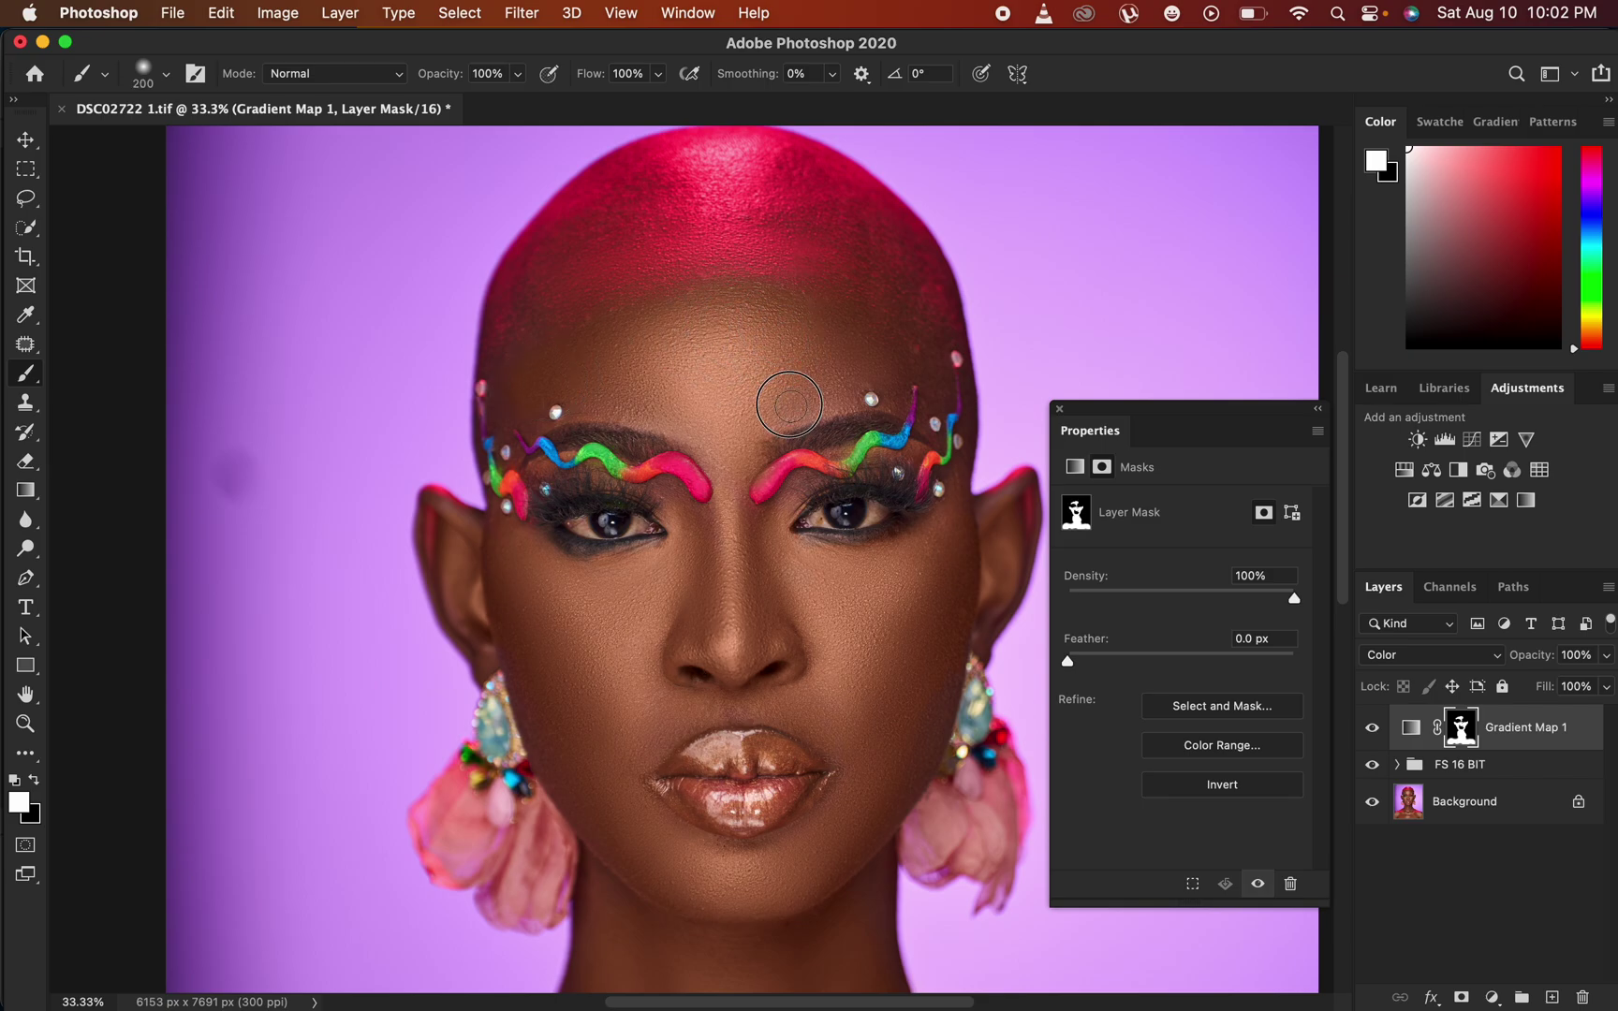
pyautogui.press('[')
pyautogui.press('[')
pyautogui.press('[')
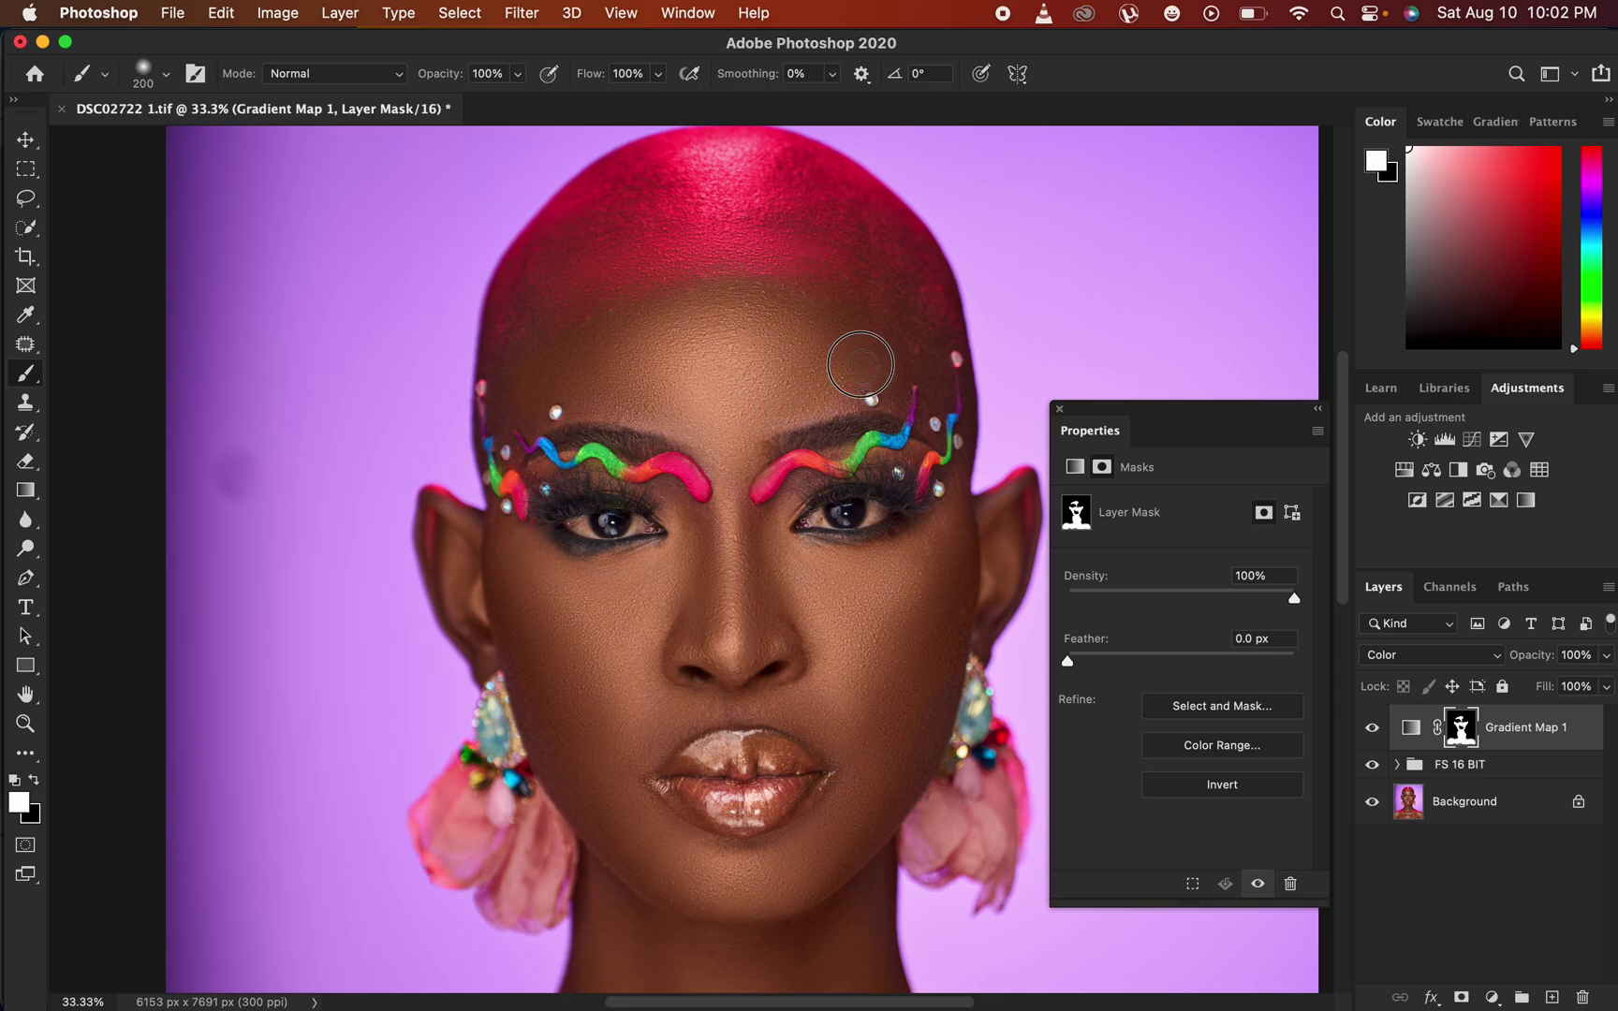
pyautogui.moveTo(892, 372)
pyautogui.mouseDown()
pyautogui.moveTo(930, 363)
pyautogui.moveTo(938, 408)
pyautogui.mouseUp()
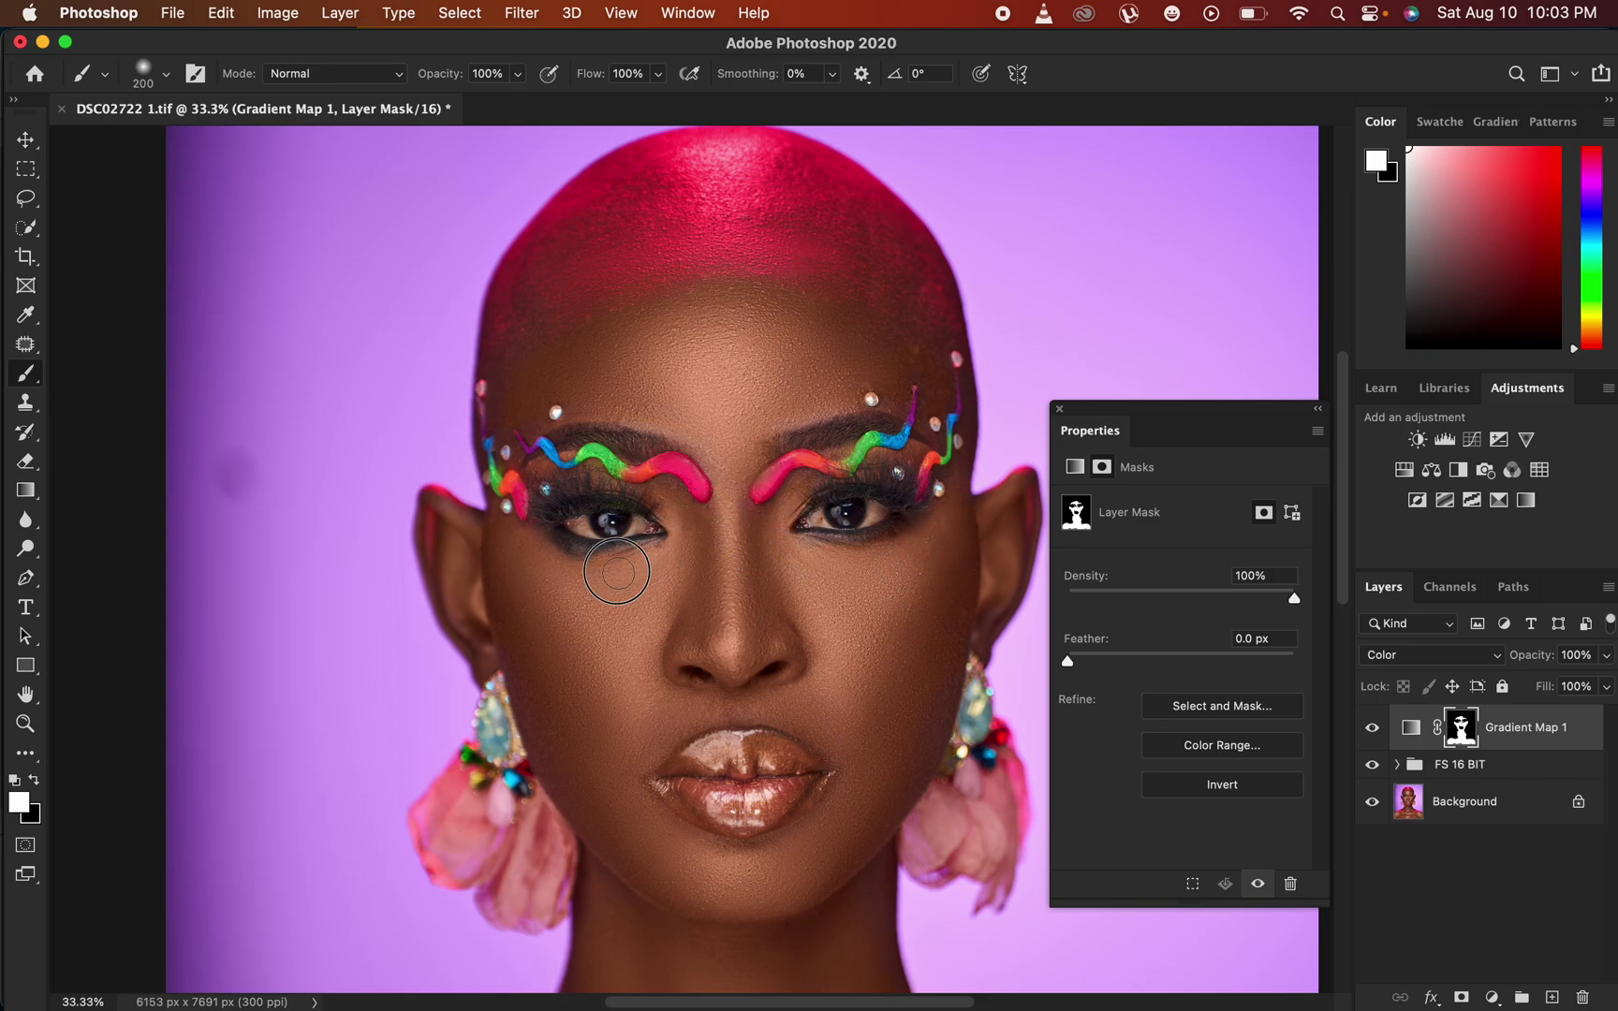
# Refine the Gradient Map mask around both ears with a 175 px soft brush, switching to black and back to white
pyautogui.press('super+minus')
pyautogui.press('super+minus')
pyautogui.press('super+minus')
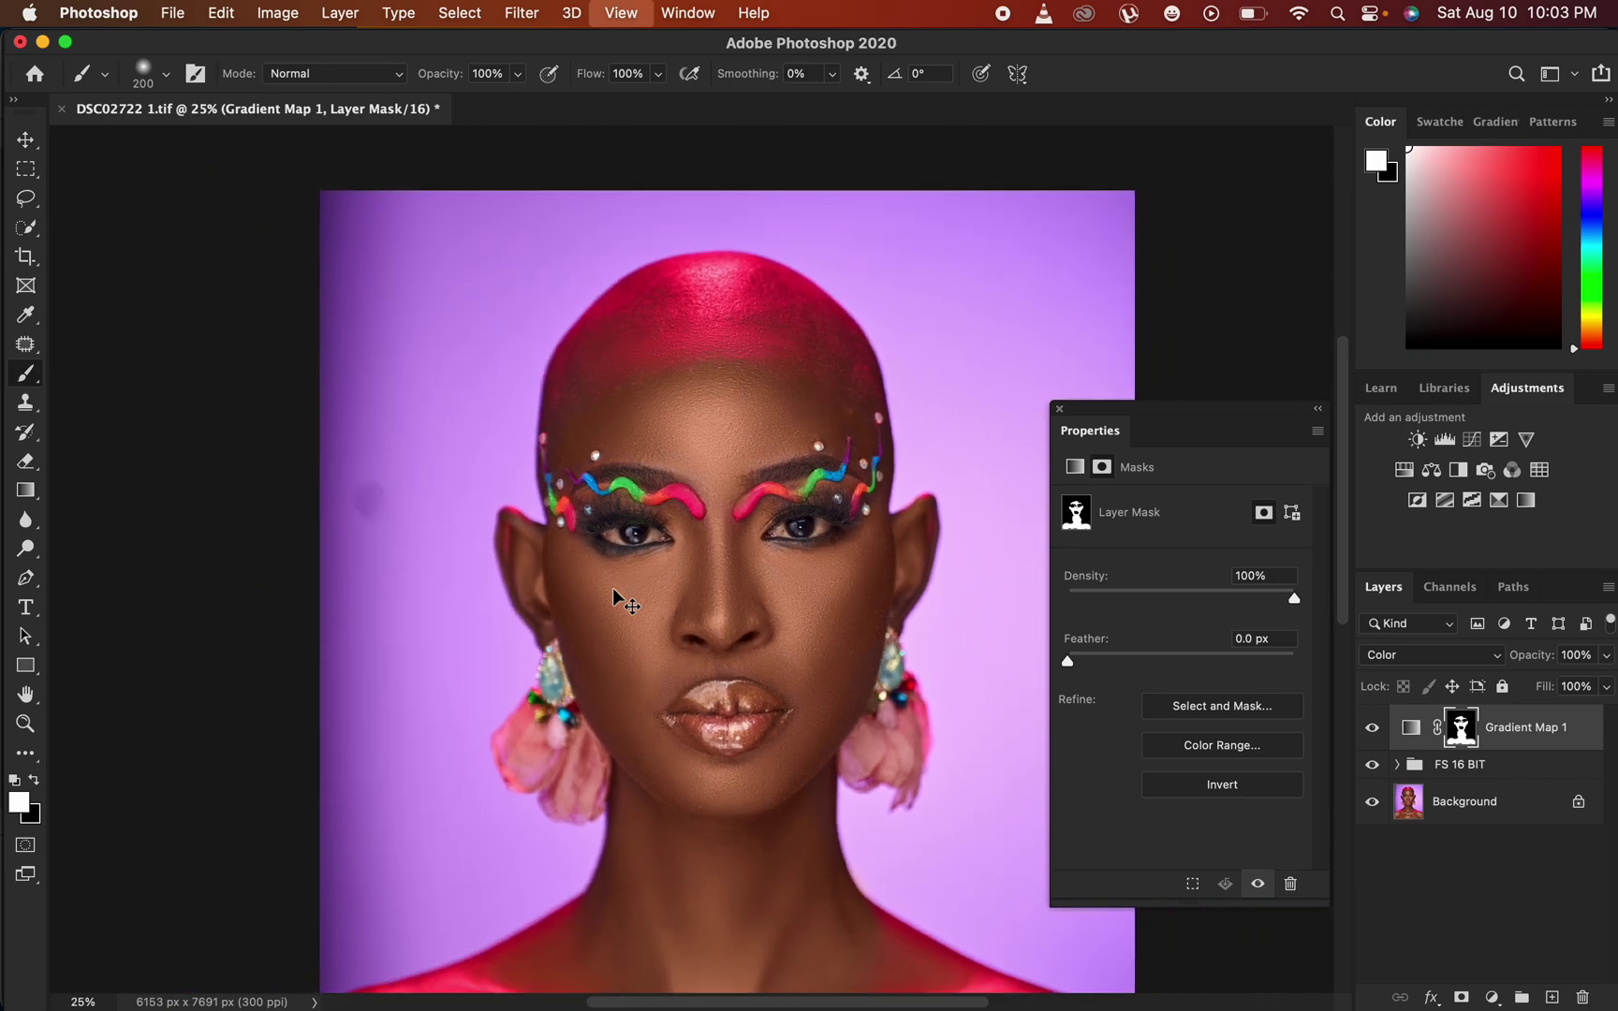
pyautogui.press('super+plus')
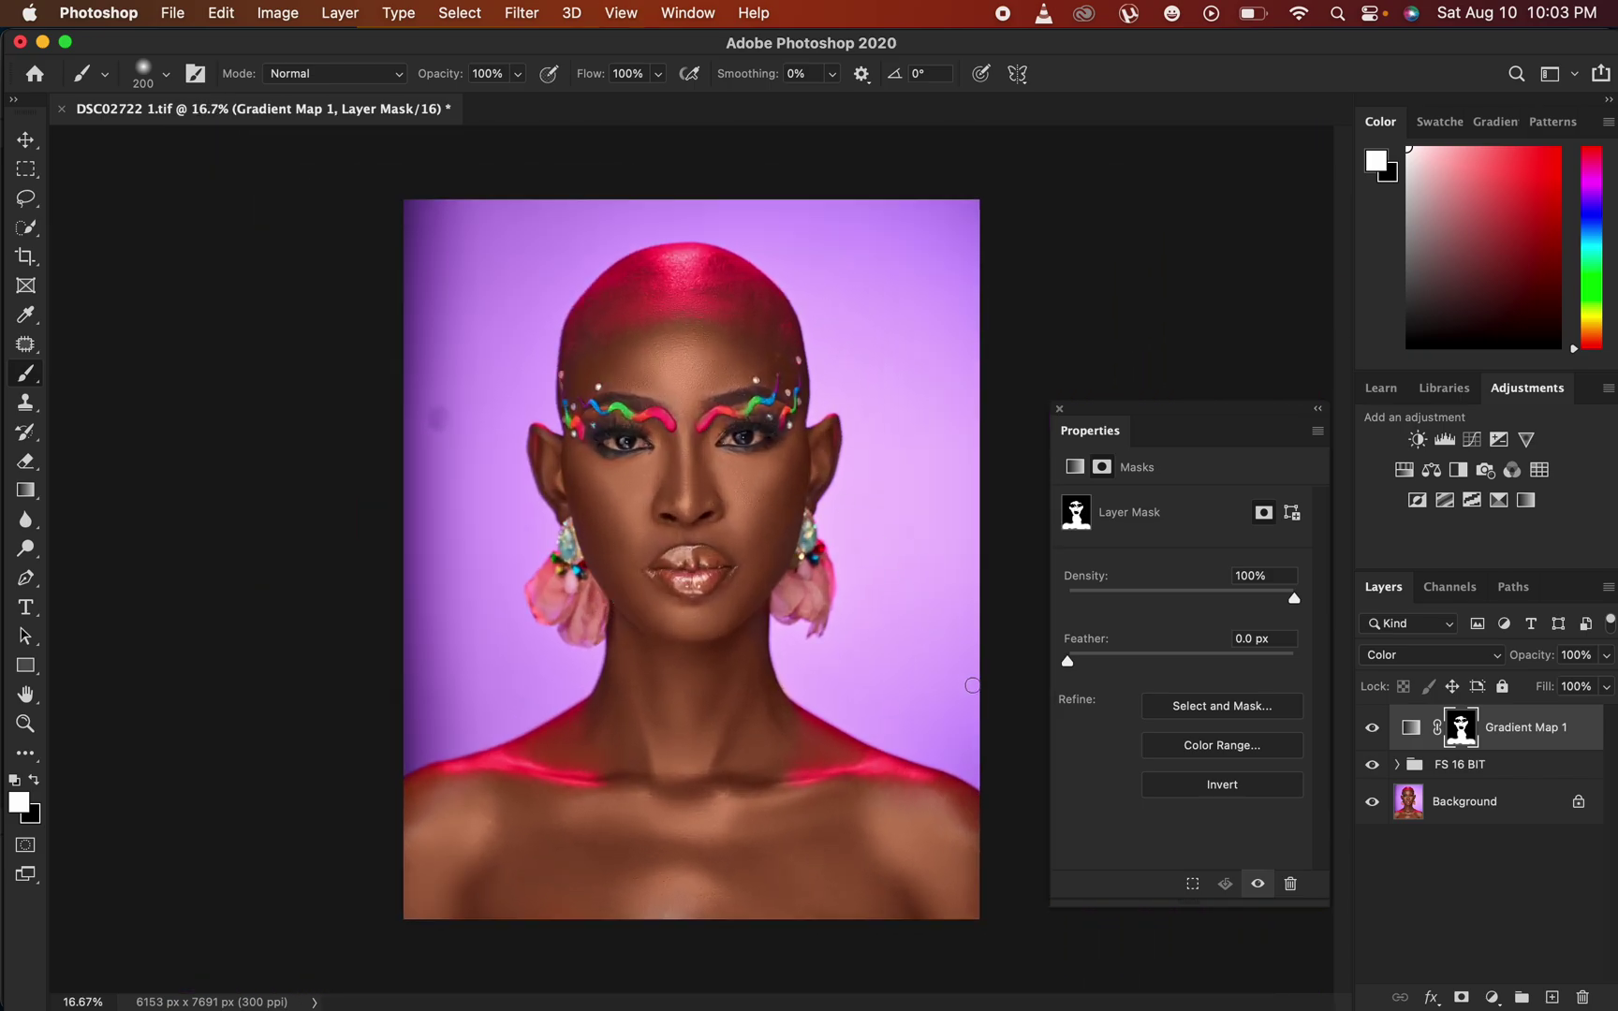
pyautogui.press(']')
pyautogui.press(']')
pyautogui.press('super+plus')
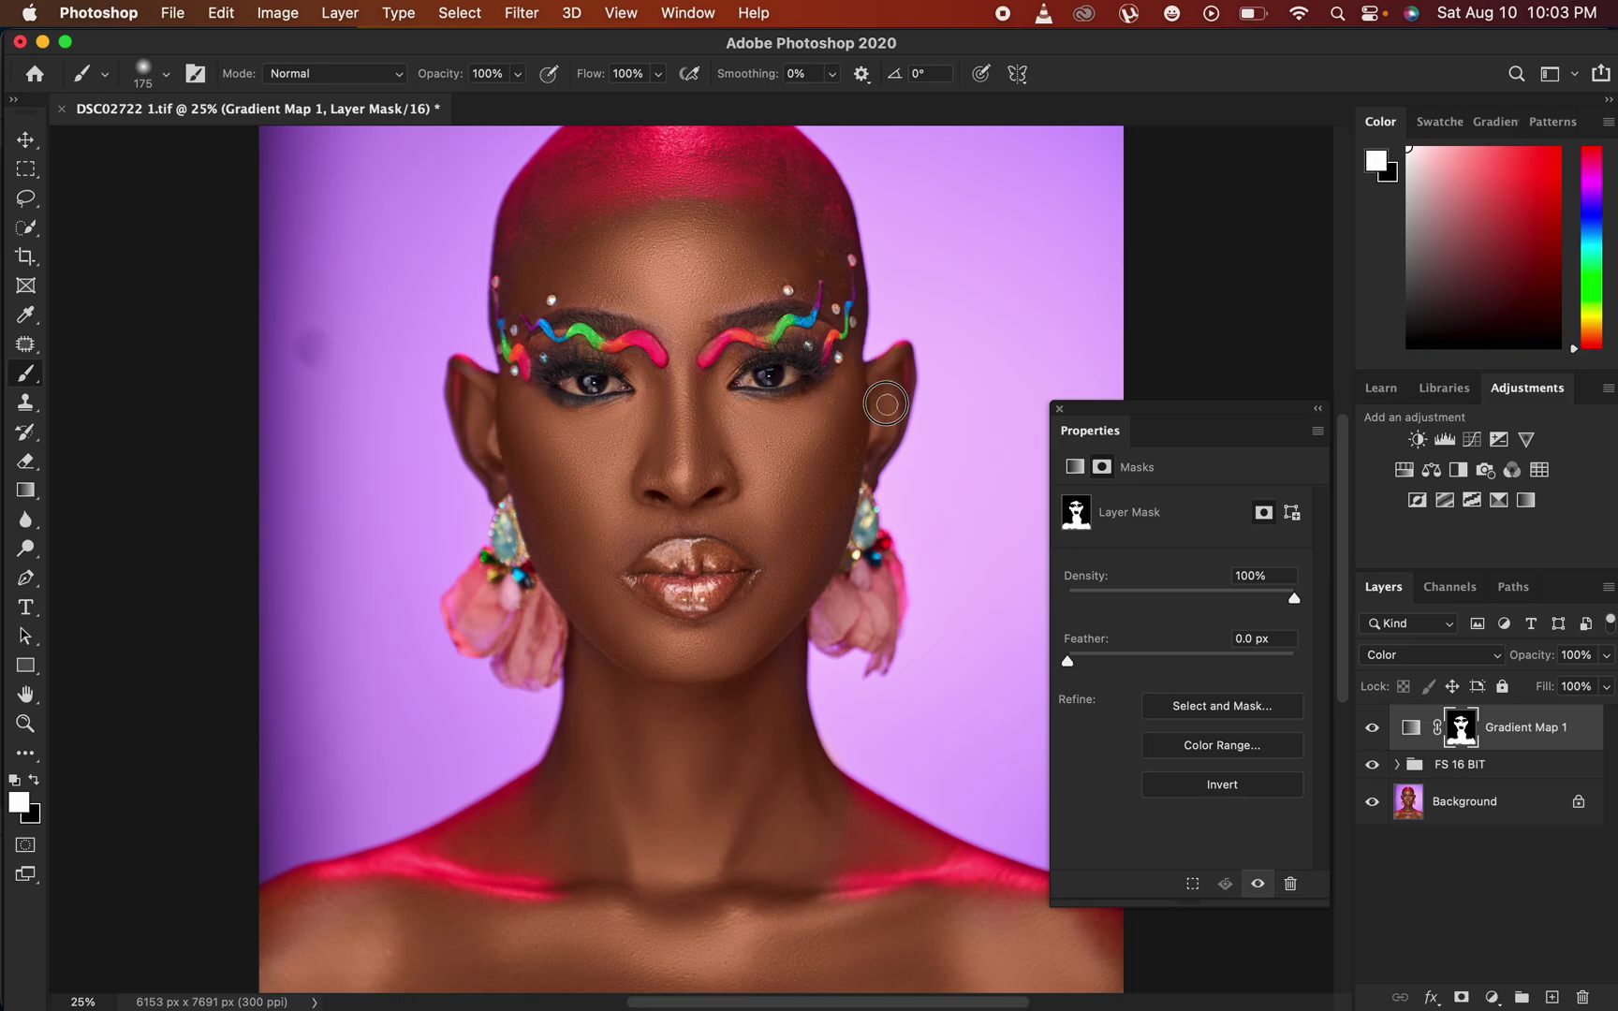
pyautogui.click(35, 780)
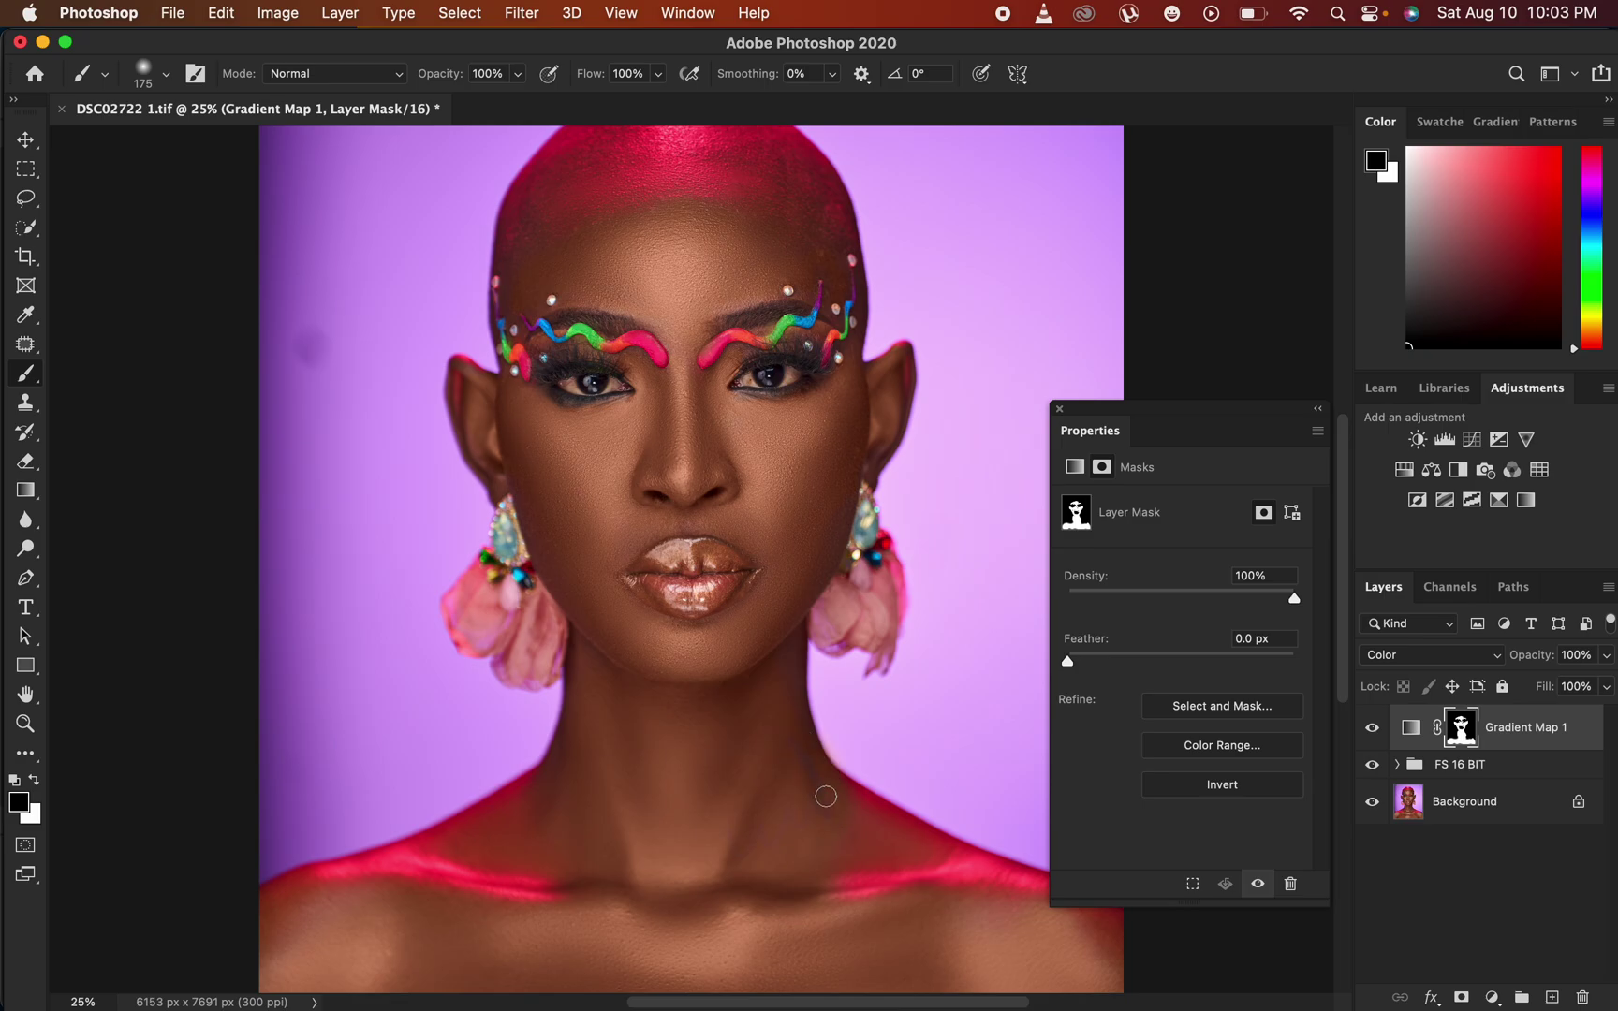
pyautogui.press('x')
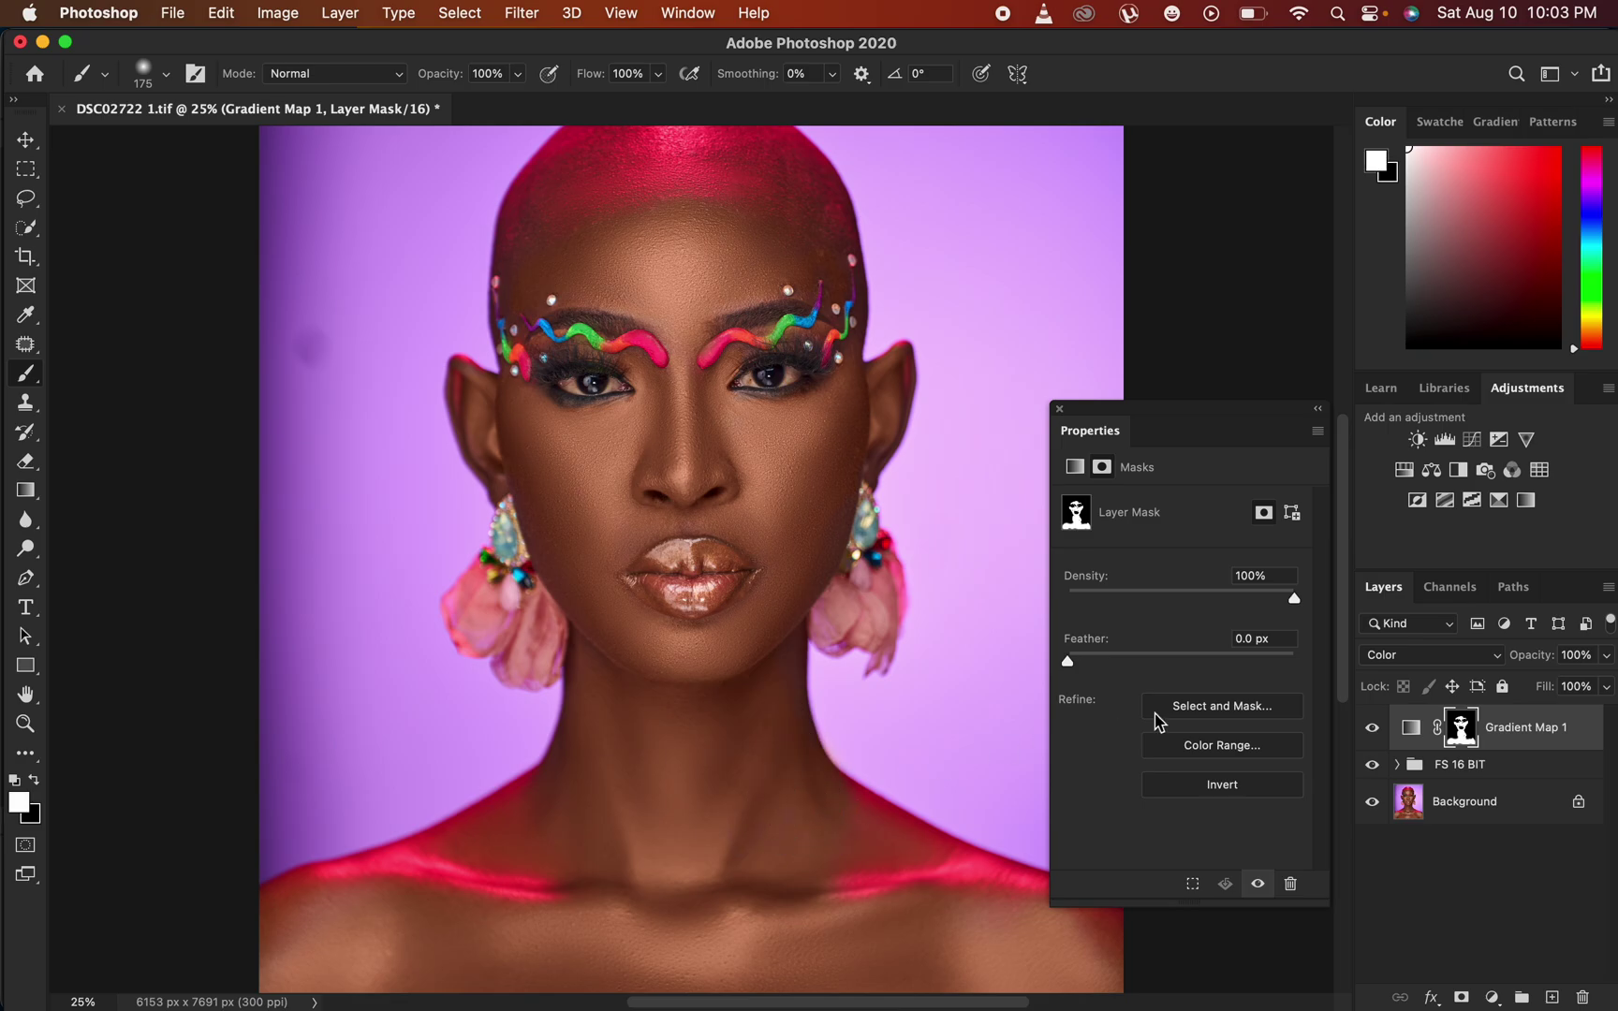
# Recolour the Gradient Map's midtone stop to dark brown #824f2e at 51% and accept the gradient
pyautogui.click(1410, 728)
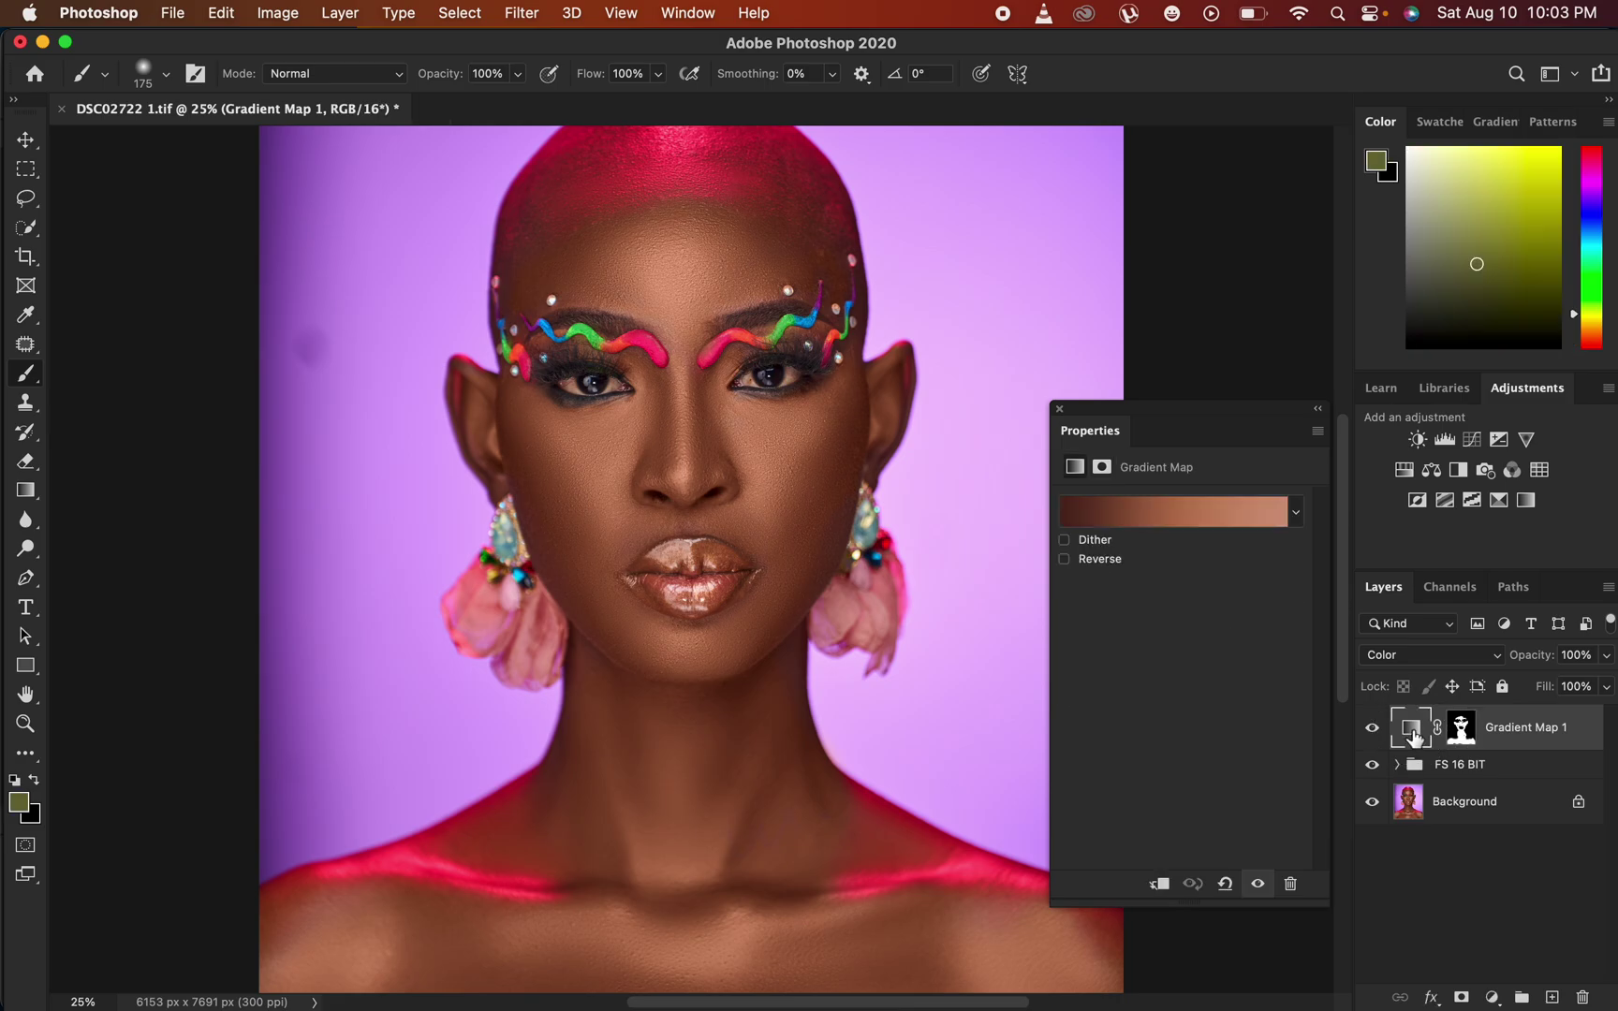
pyautogui.click(1171, 513)
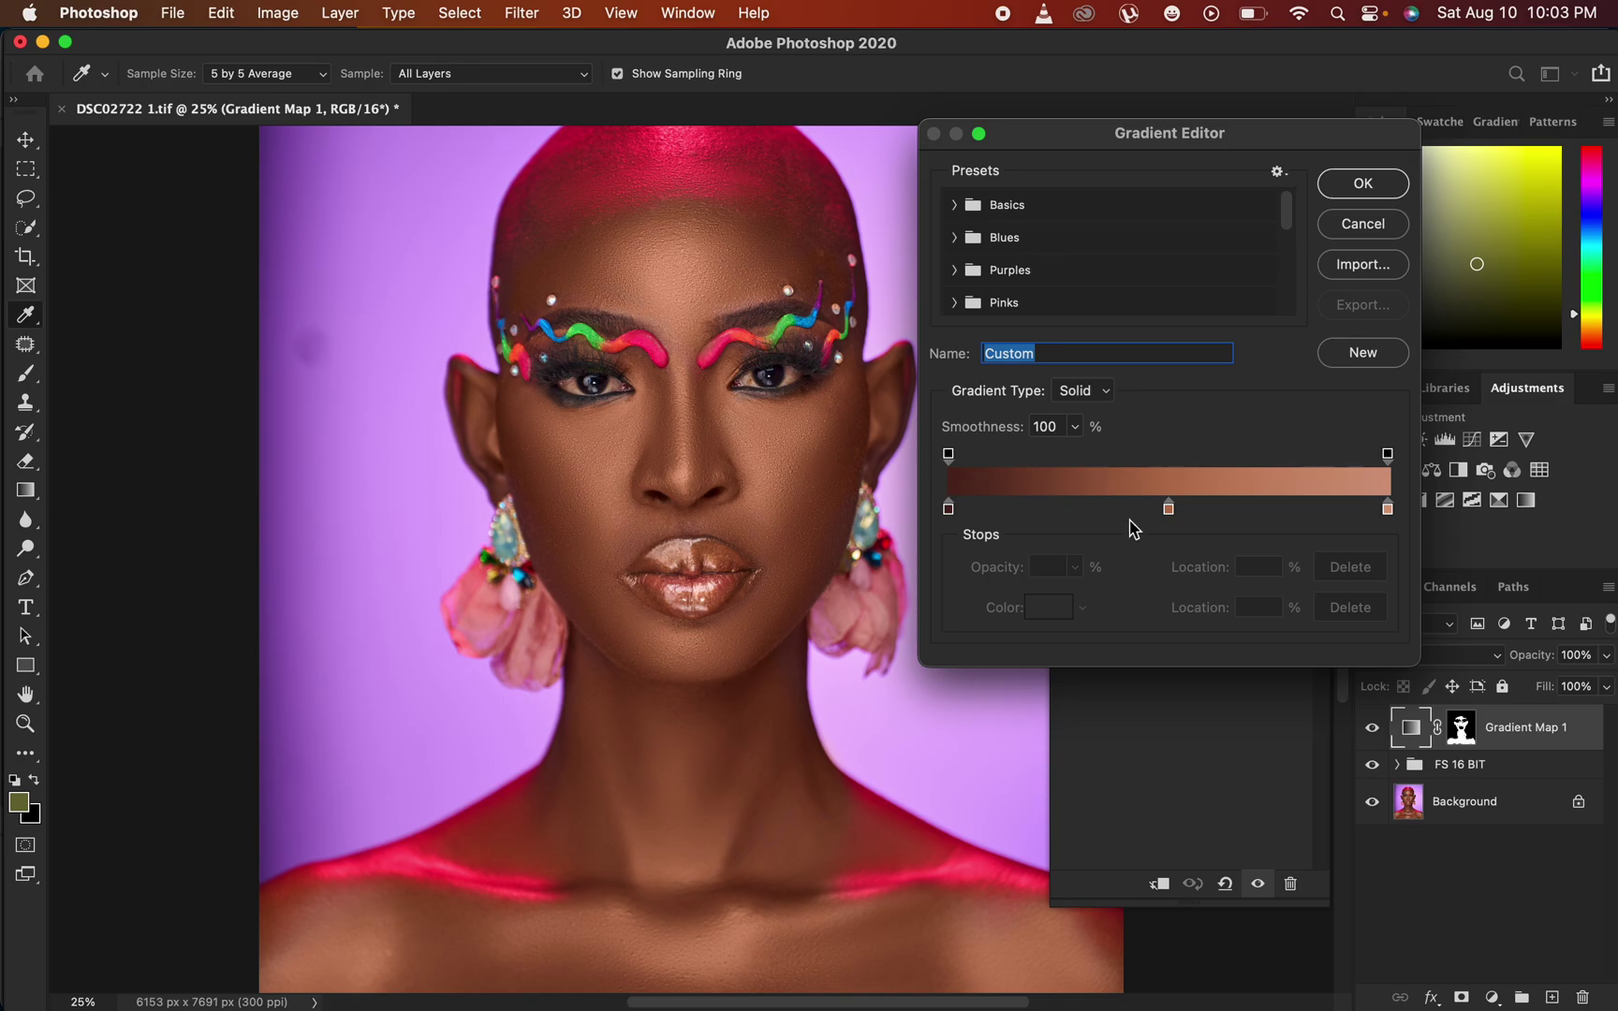
pyautogui.click(1169, 510)
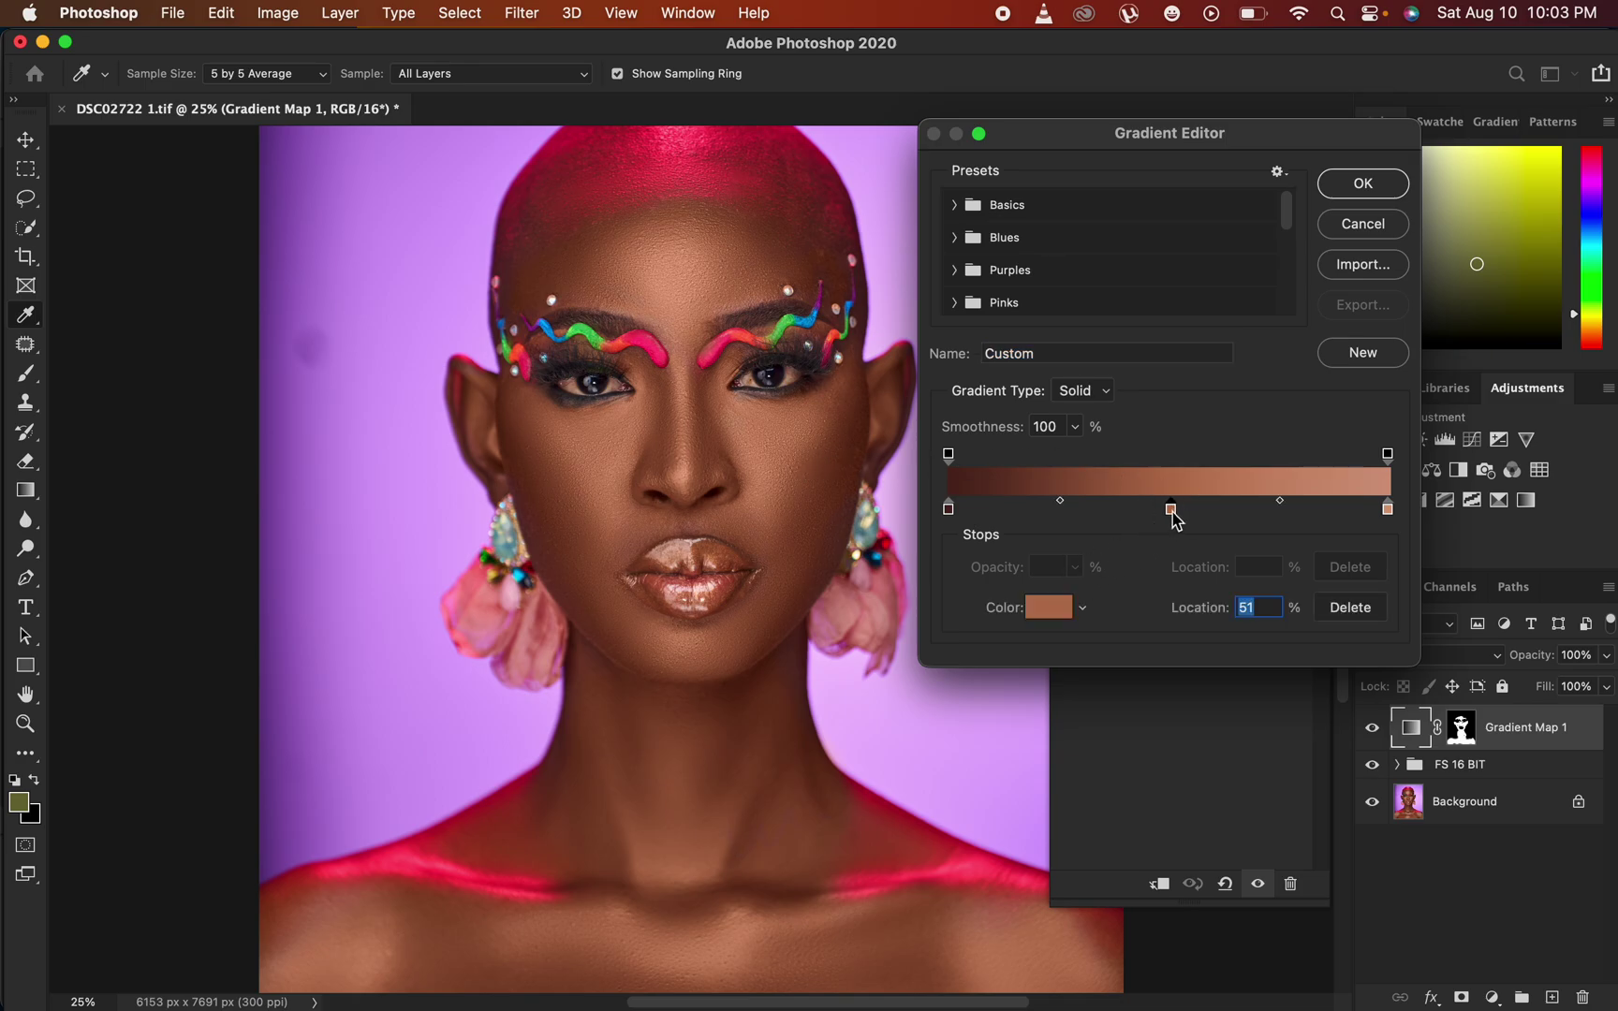
pyautogui.click(1047, 613)
pyautogui.click(1018, 342)
pyautogui.moveTo(1009, 333)
pyautogui.mouseDown()
pyautogui.moveTo(1021, 326)
pyautogui.moveTo(1013, 343)
pyautogui.mouseUp()
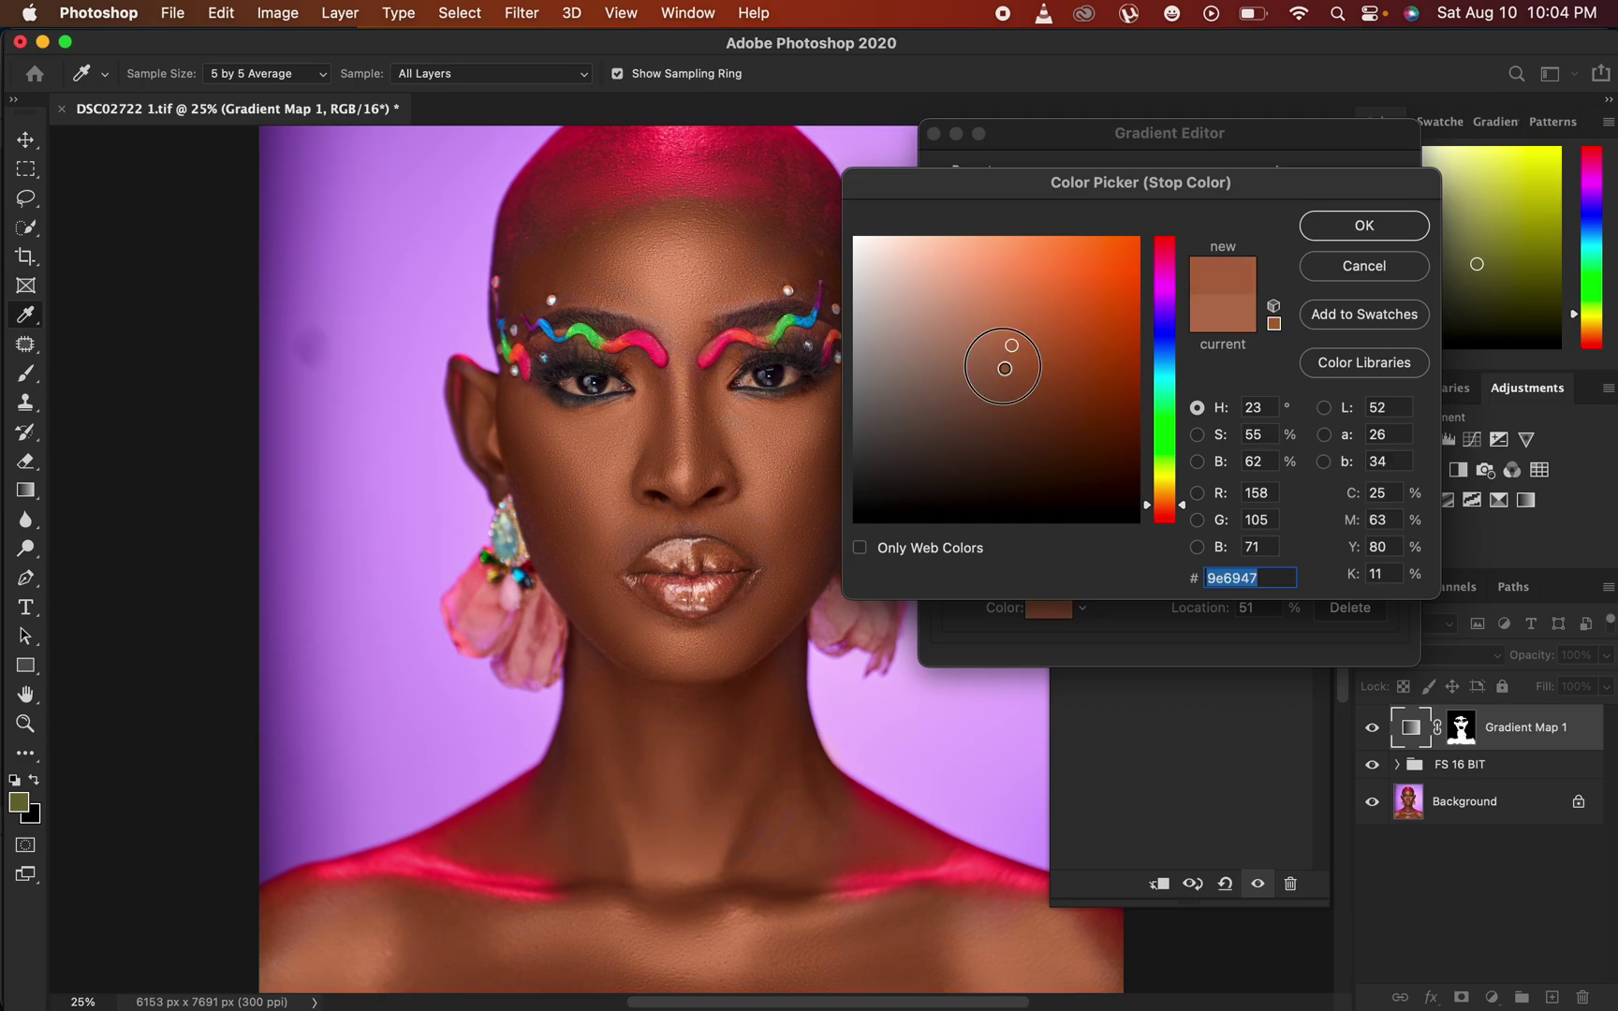
pyautogui.click(1011, 360)
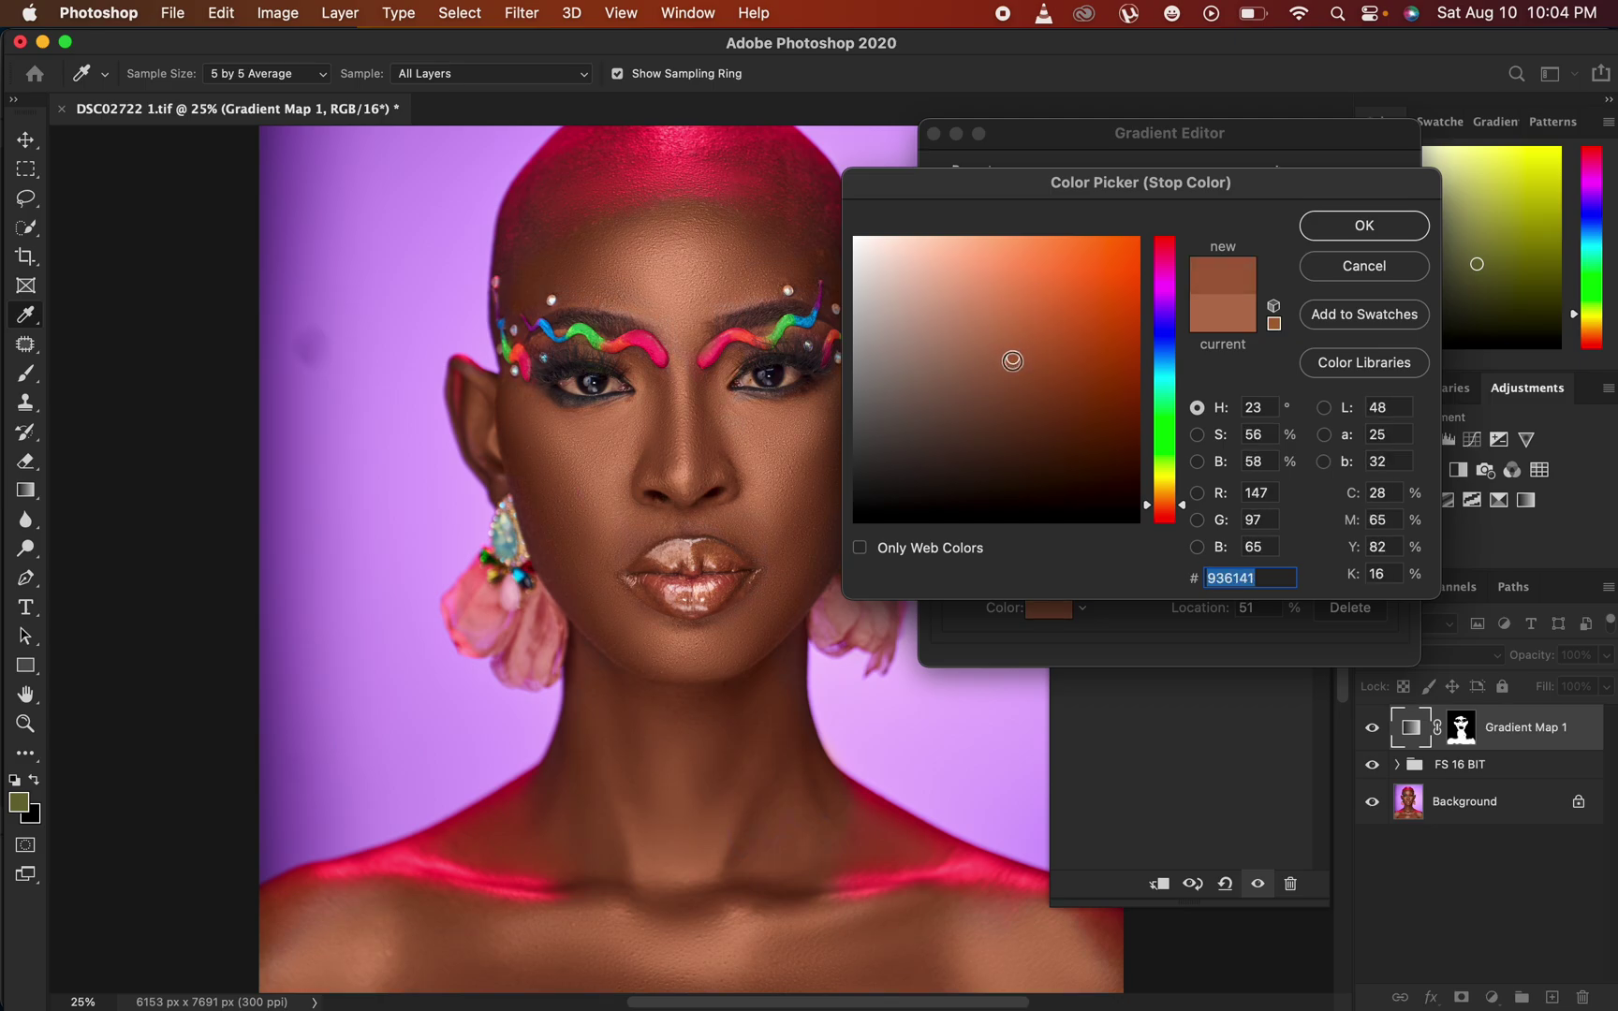
pyautogui.moveTo(1017, 358); pyautogui.dragTo(1023, 374)
pyautogui.click(1025, 371)
pyautogui.click(1039, 377)
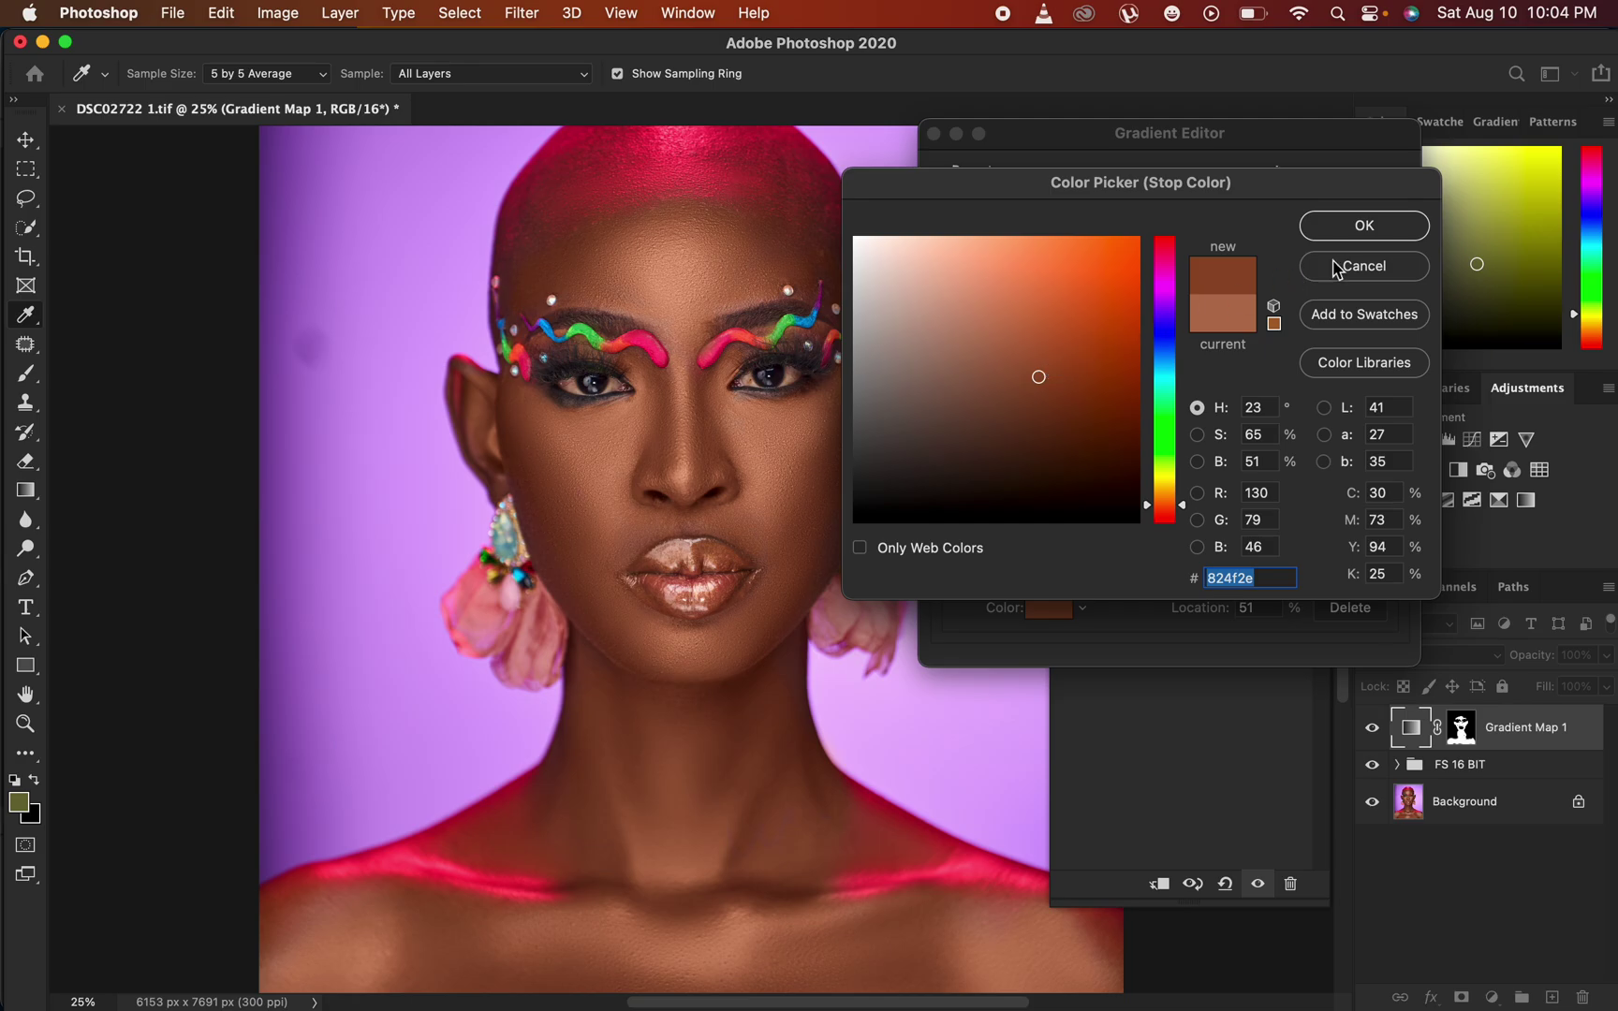
pyautogui.click(1329, 225)
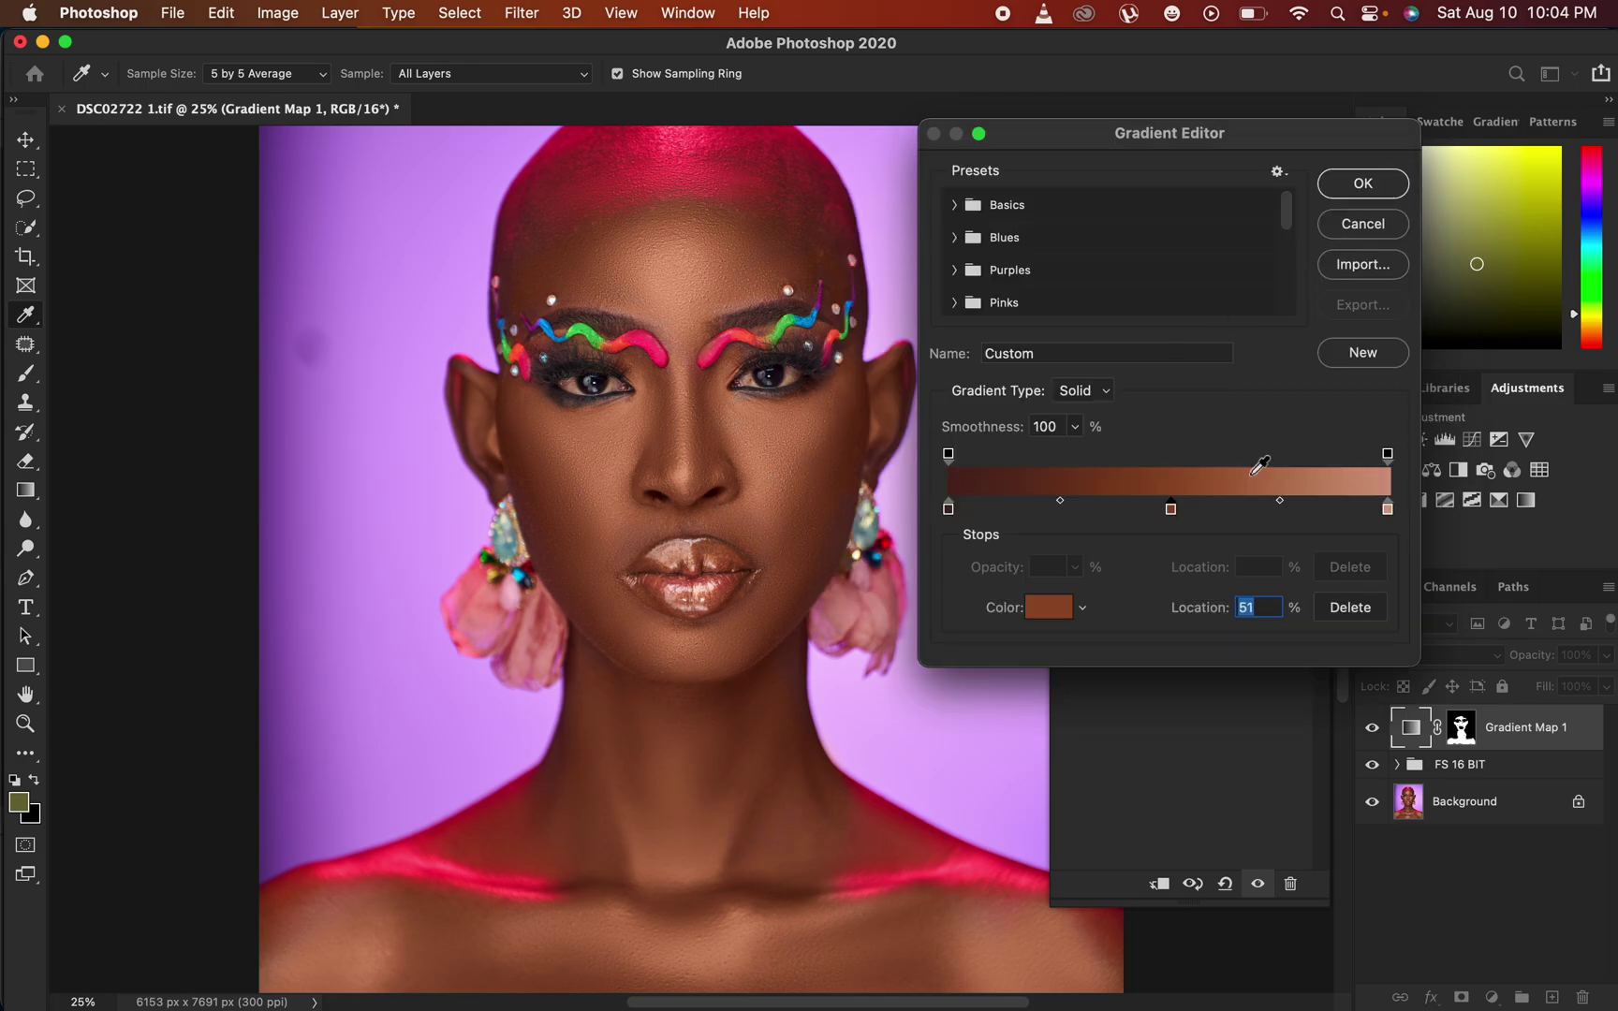
pyautogui.click(1362, 185)
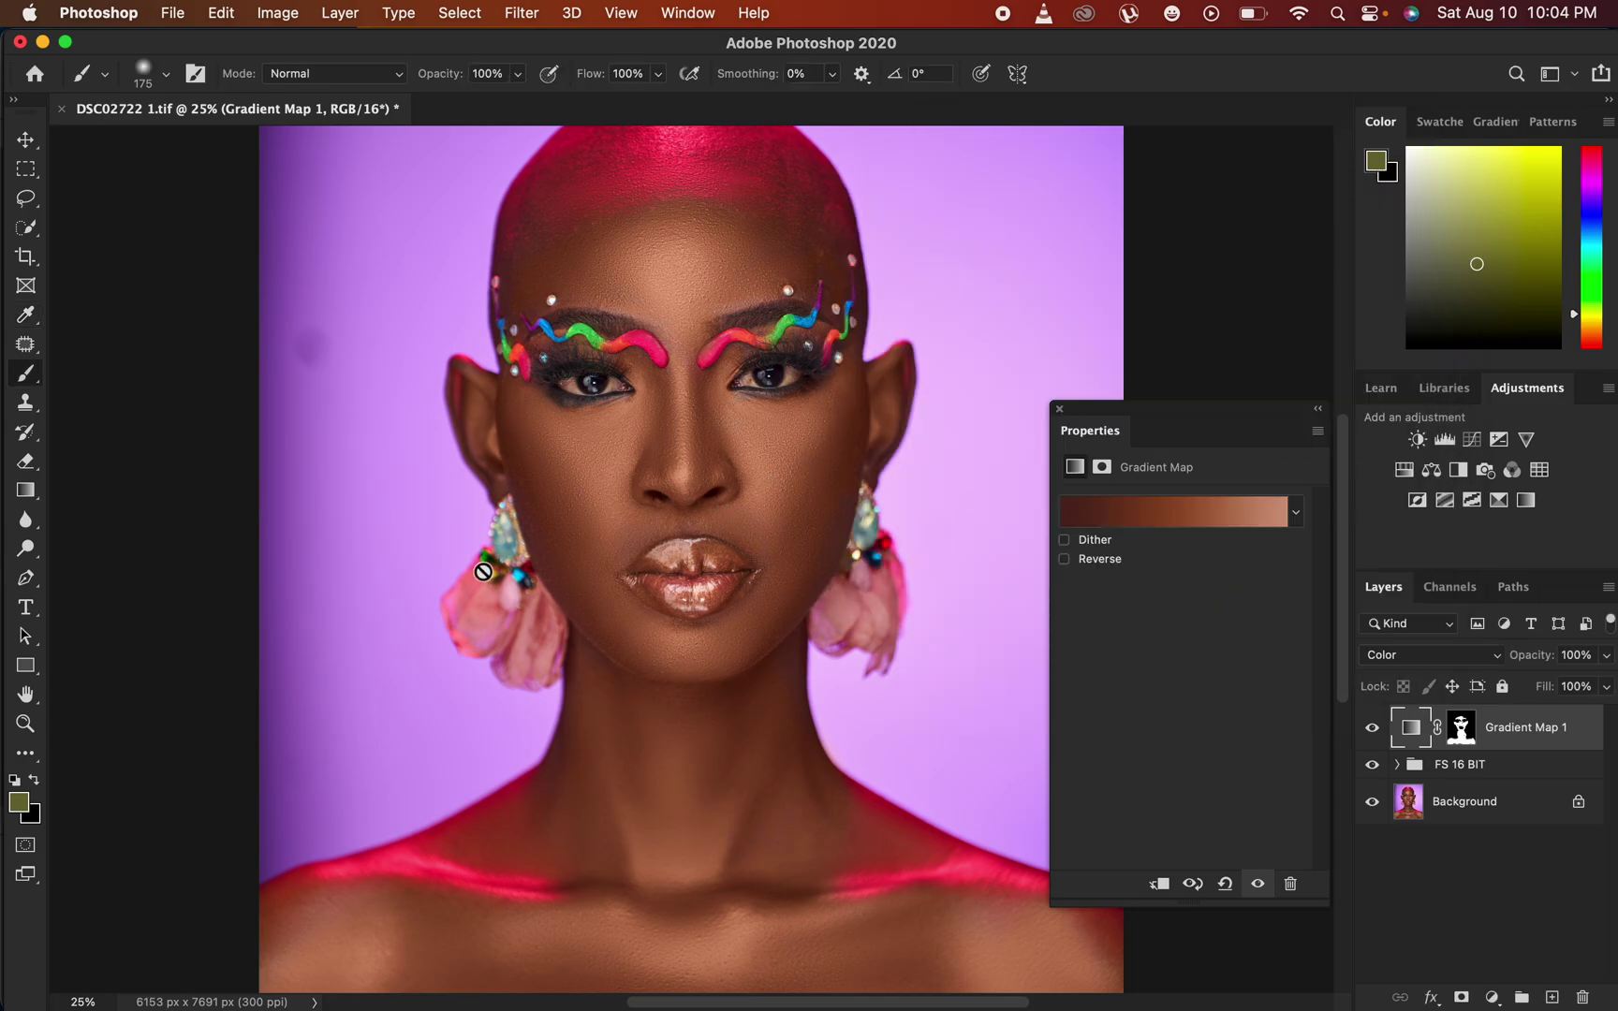
# Reactivate the Gradient Map layer's mask and reset the foreground and background colours to white and black
pyautogui.click(1460, 728)
pyautogui.press('d')
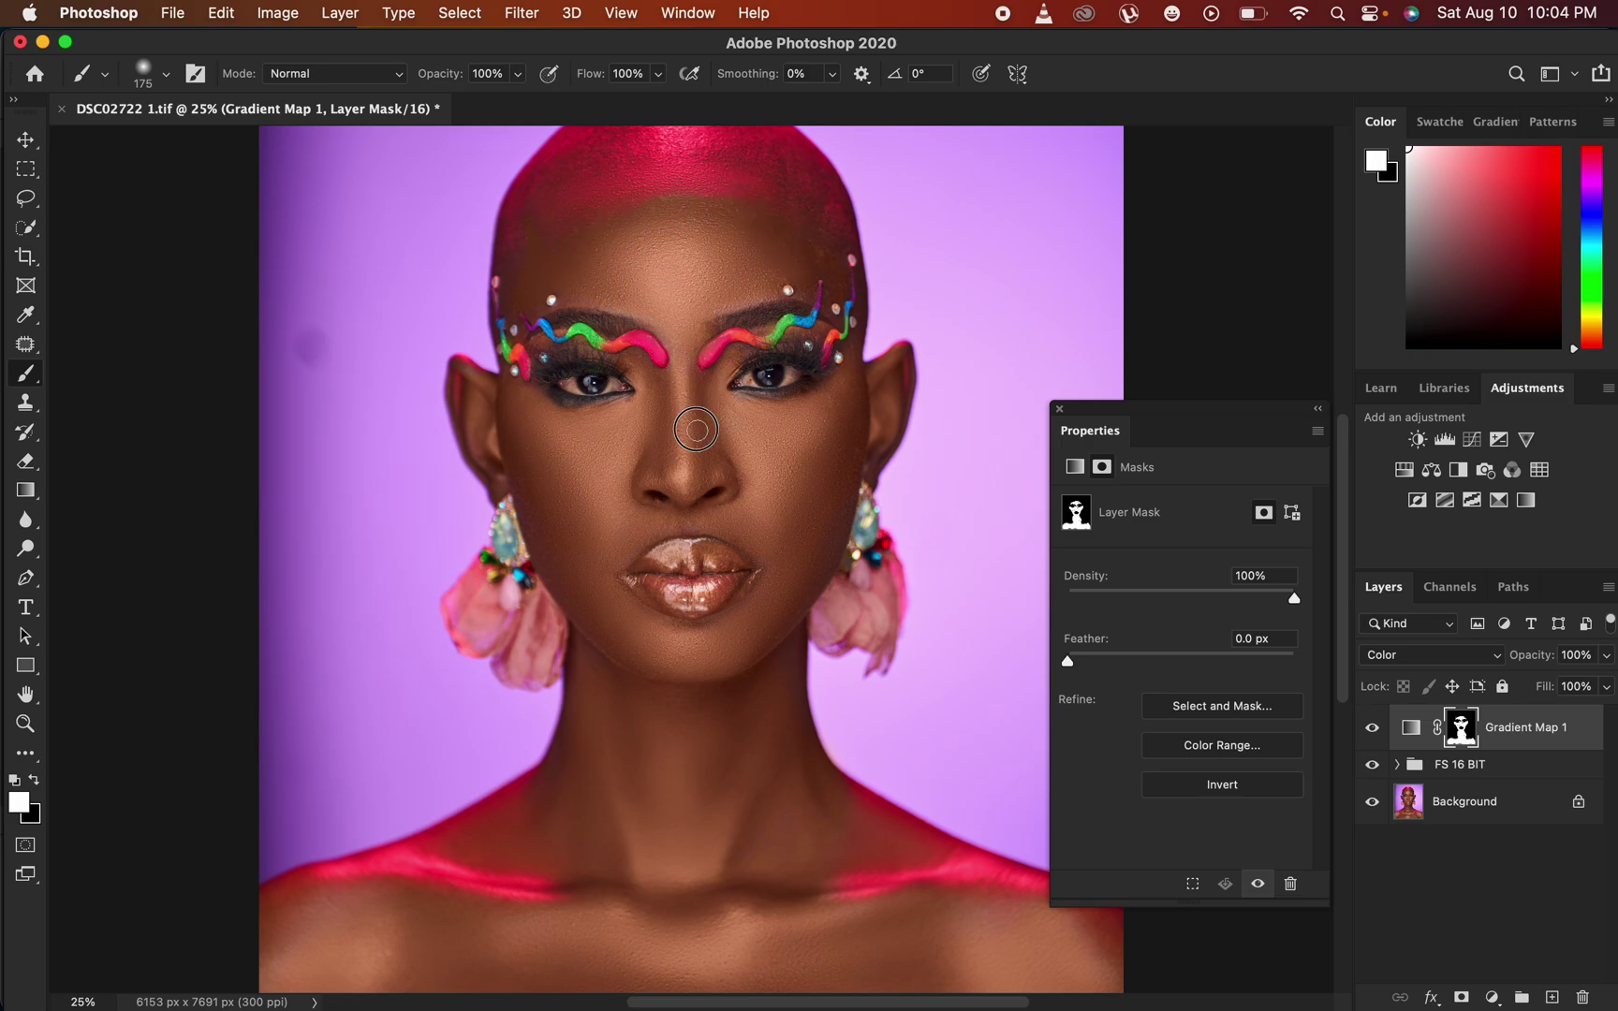
pyautogui.press('super+minus')
pyautogui.press('super+minus')
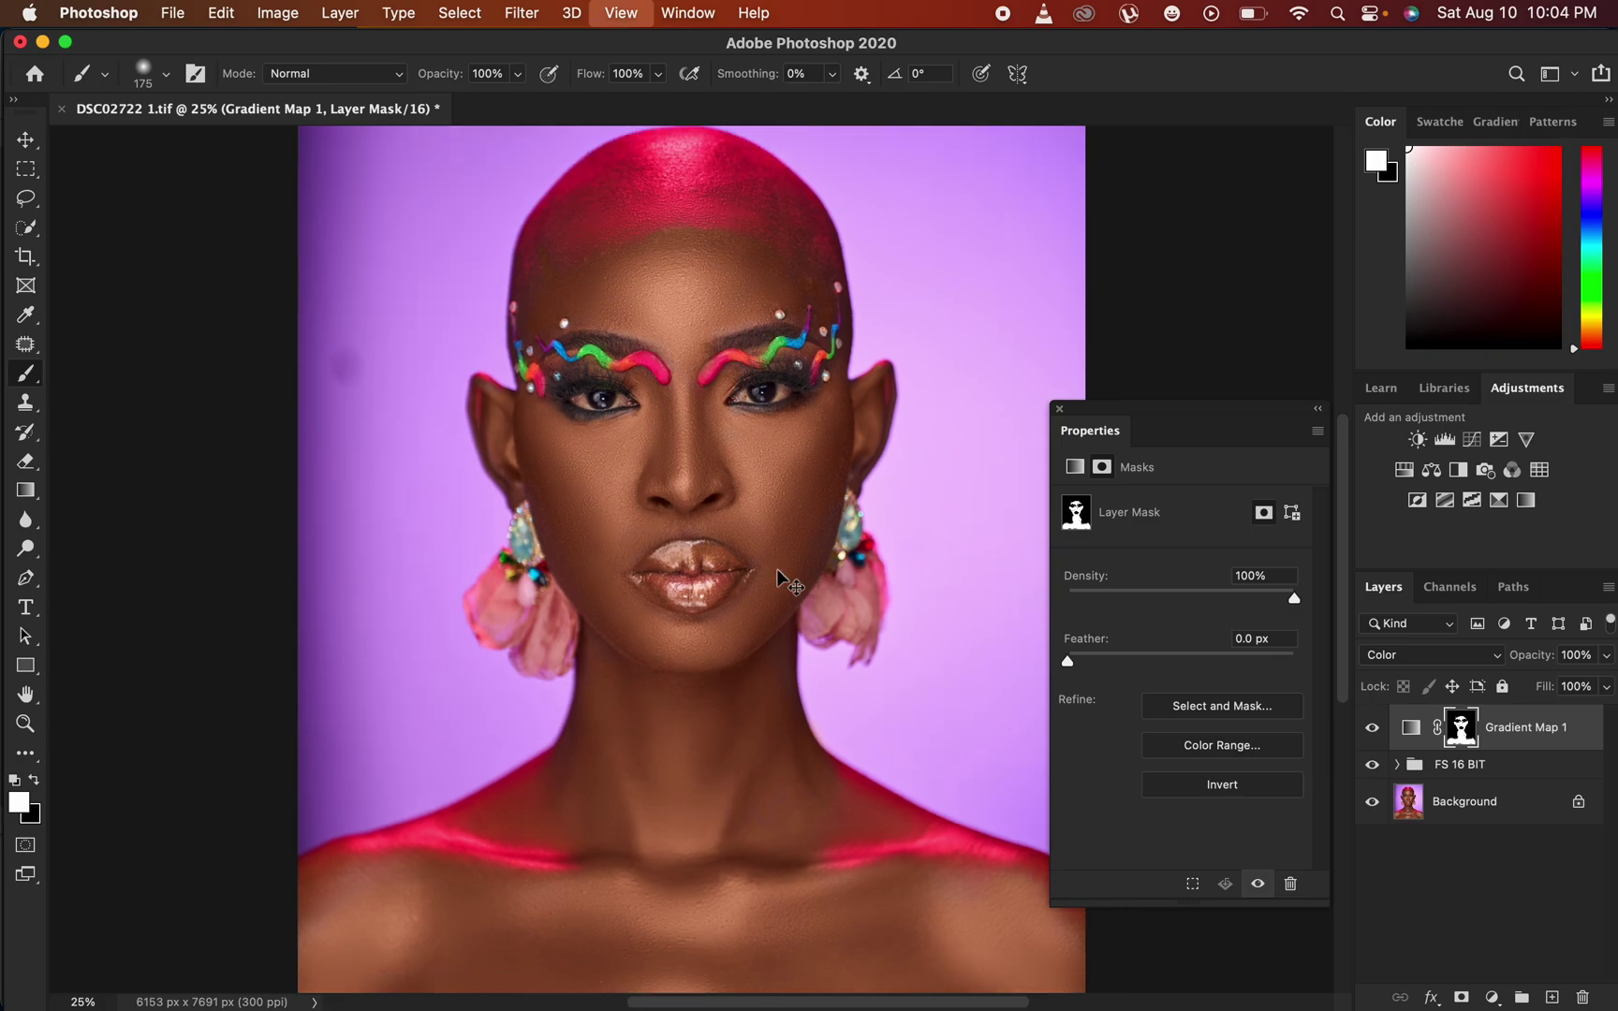
pyautogui.press('super+equal')
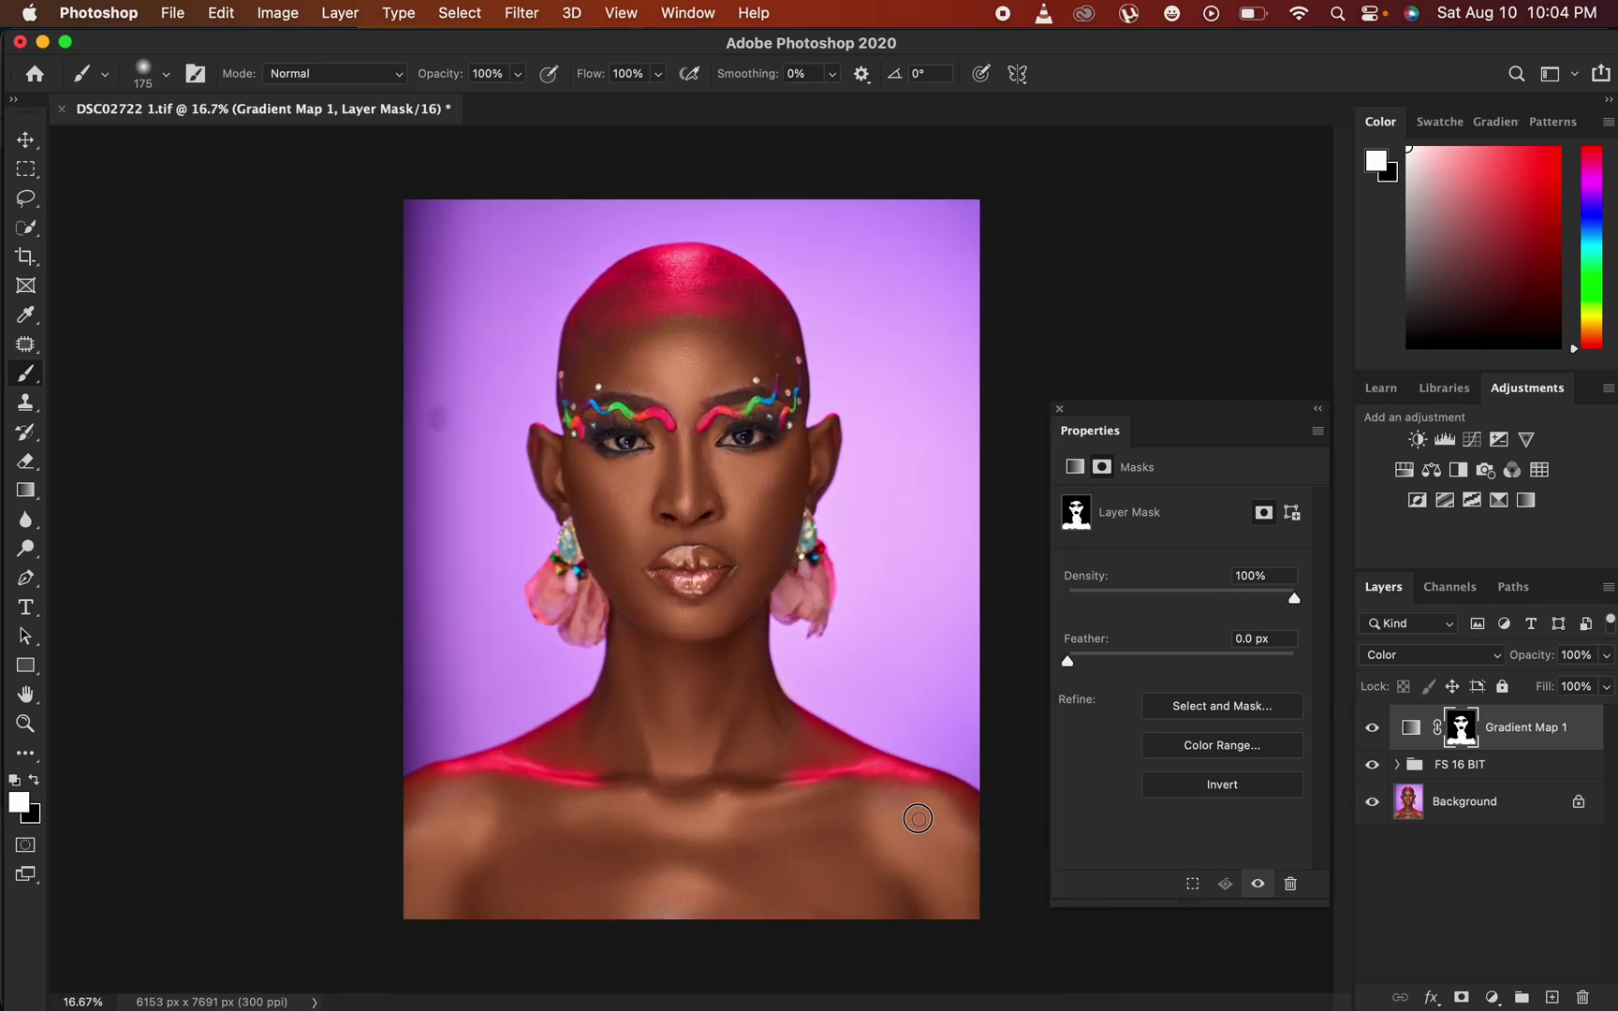
# Lower the Gradient Map layer's opacity to 70% and compare the portrait with the layer hidden and shown
pyautogui.click(1609, 660)
pyautogui.moveTo(1606, 682); pyautogui.dragTo(1576, 695)
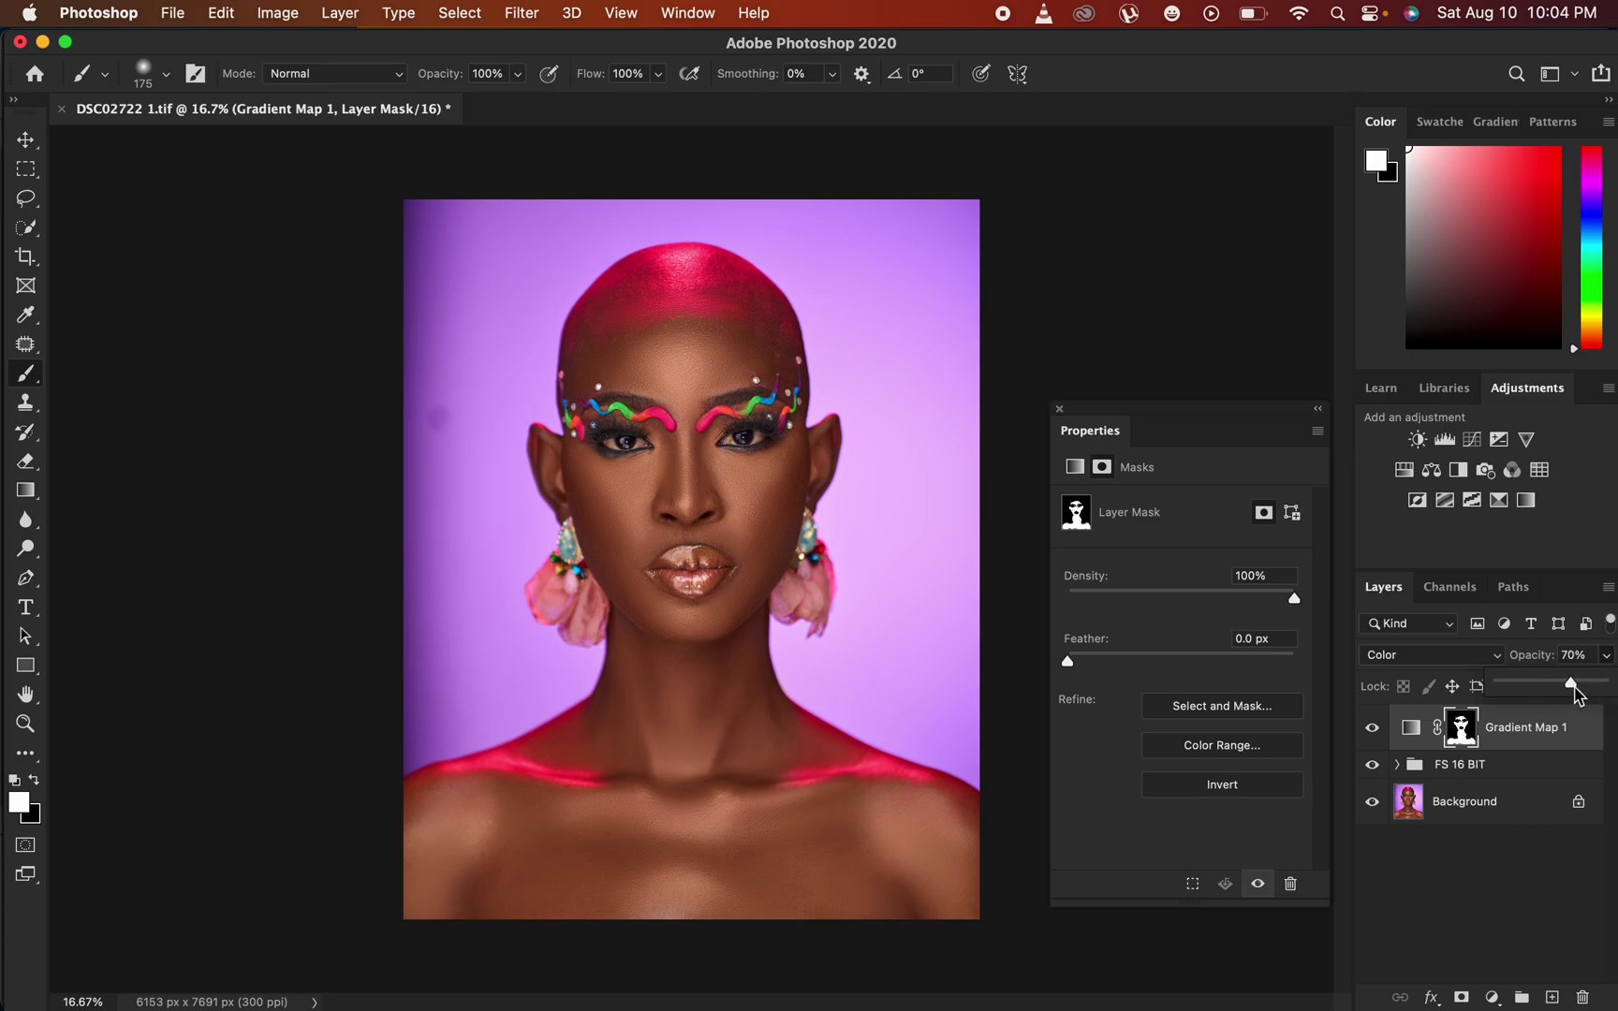
pyautogui.click(1372, 732)
pyautogui.click(1372, 736)
pyautogui.click(1372, 736)
pyautogui.click(1373, 737)
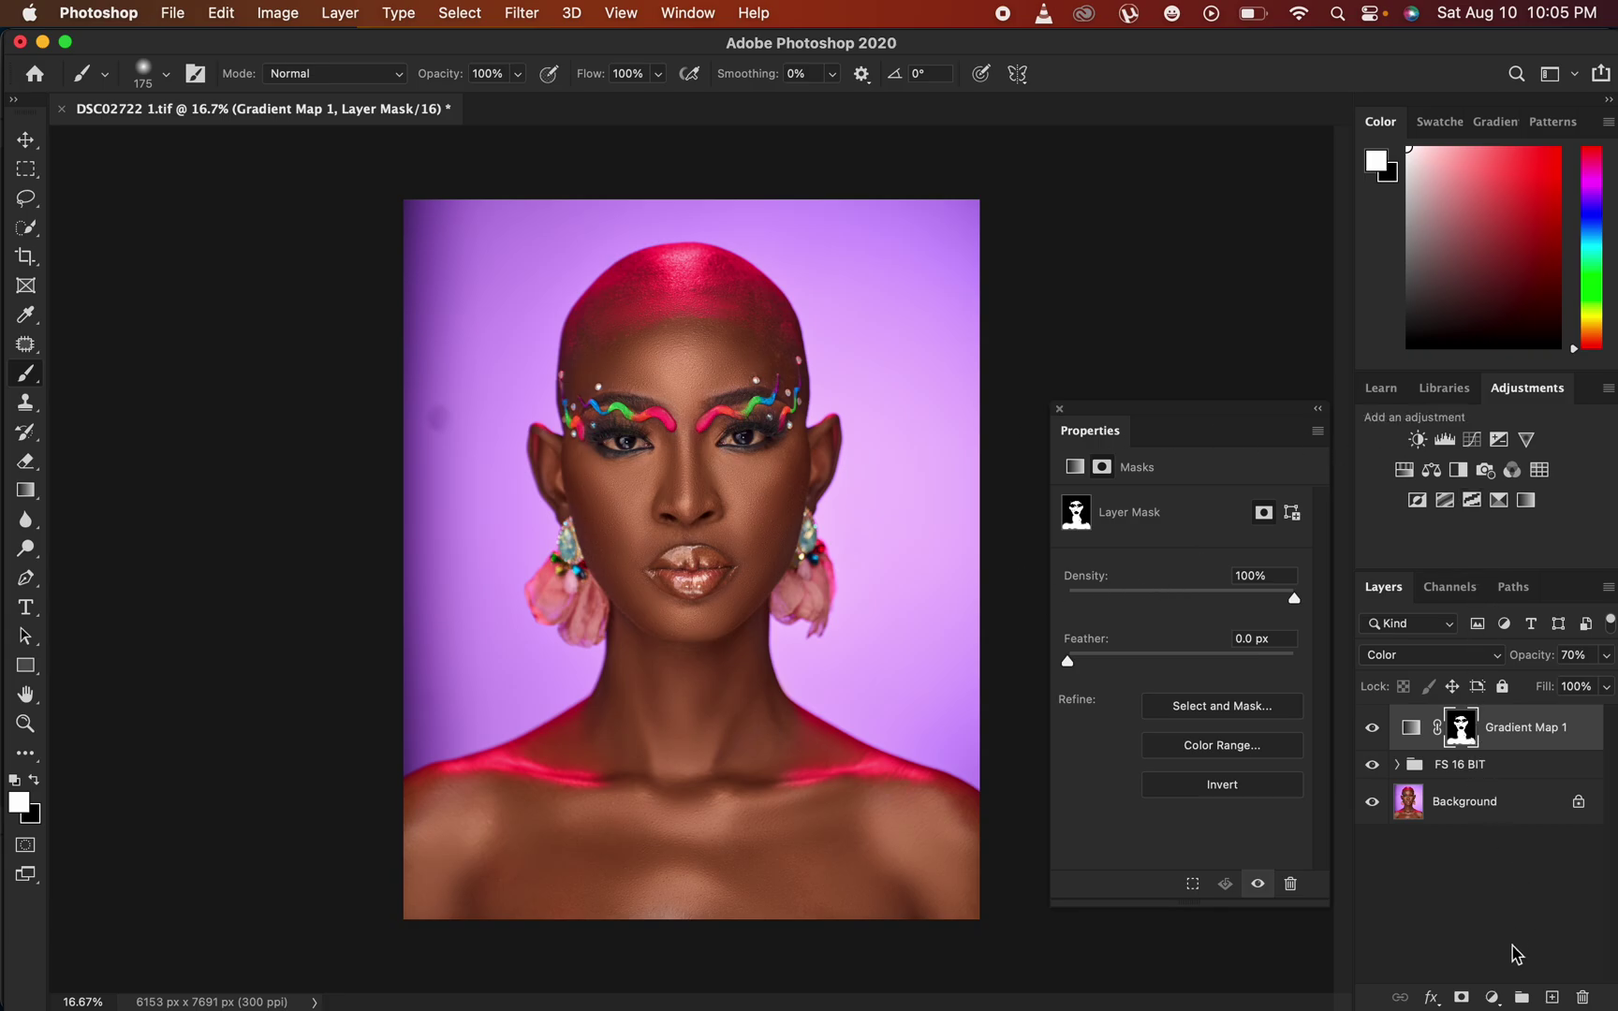
# Add a Curves adjustment layer and brighten the image by setting its RGB white point to input 215, output 255
pyautogui.click(1493, 998)
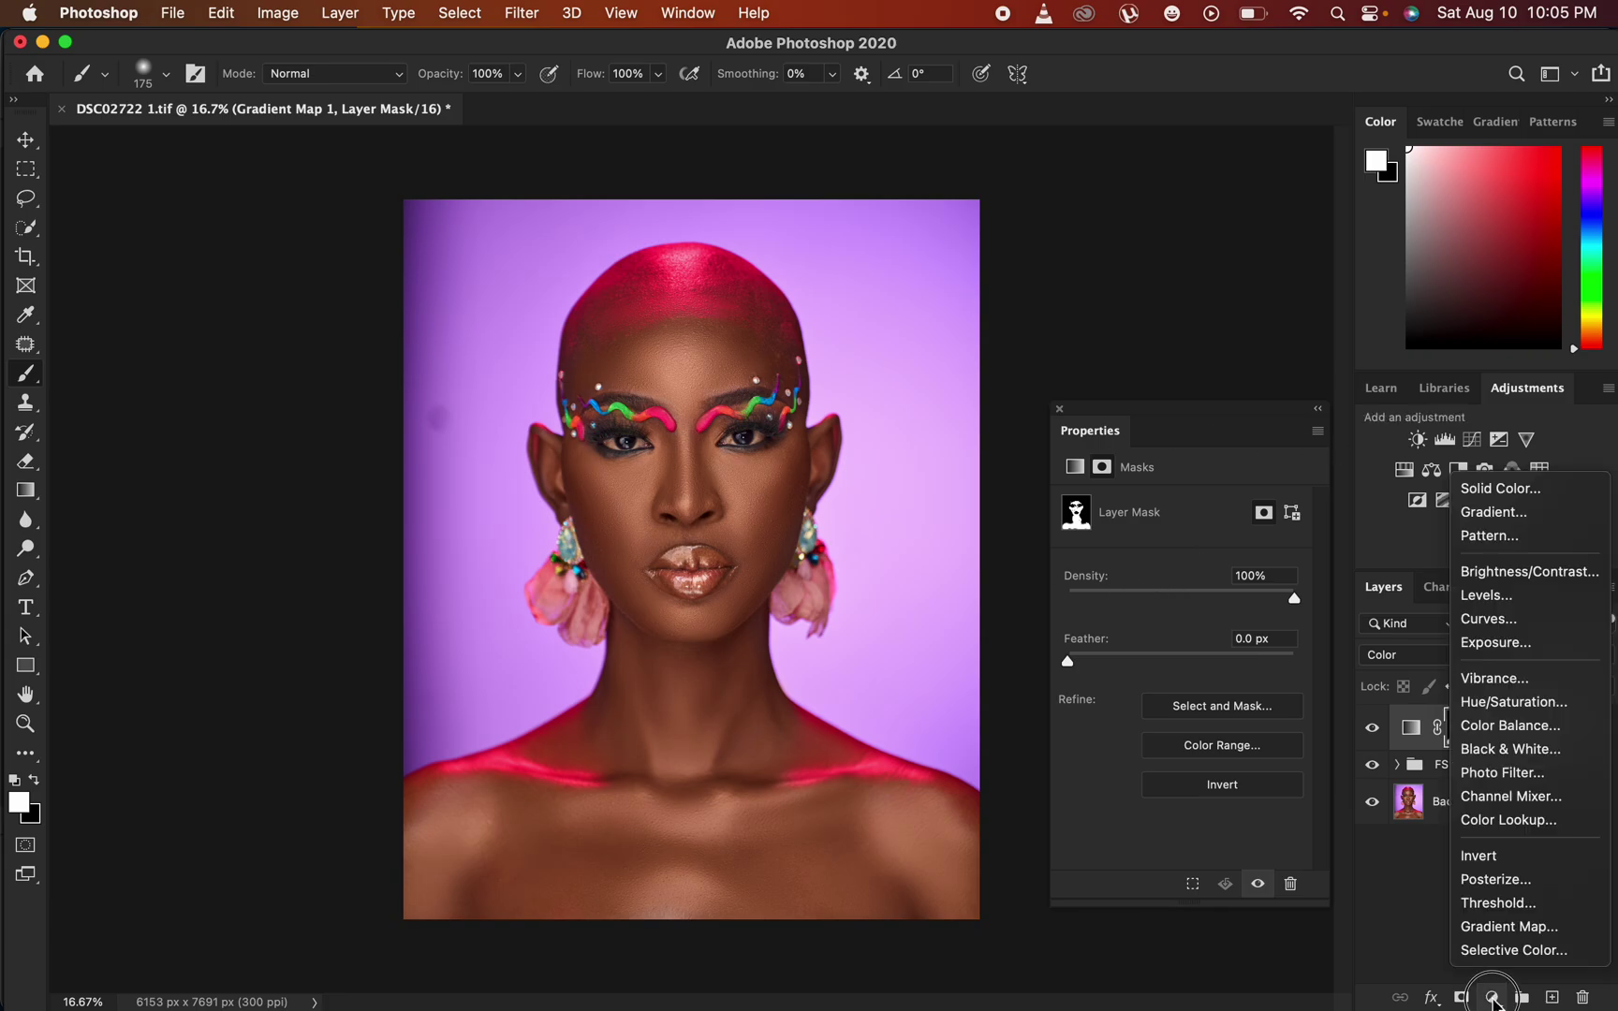
pyautogui.click(1507, 621)
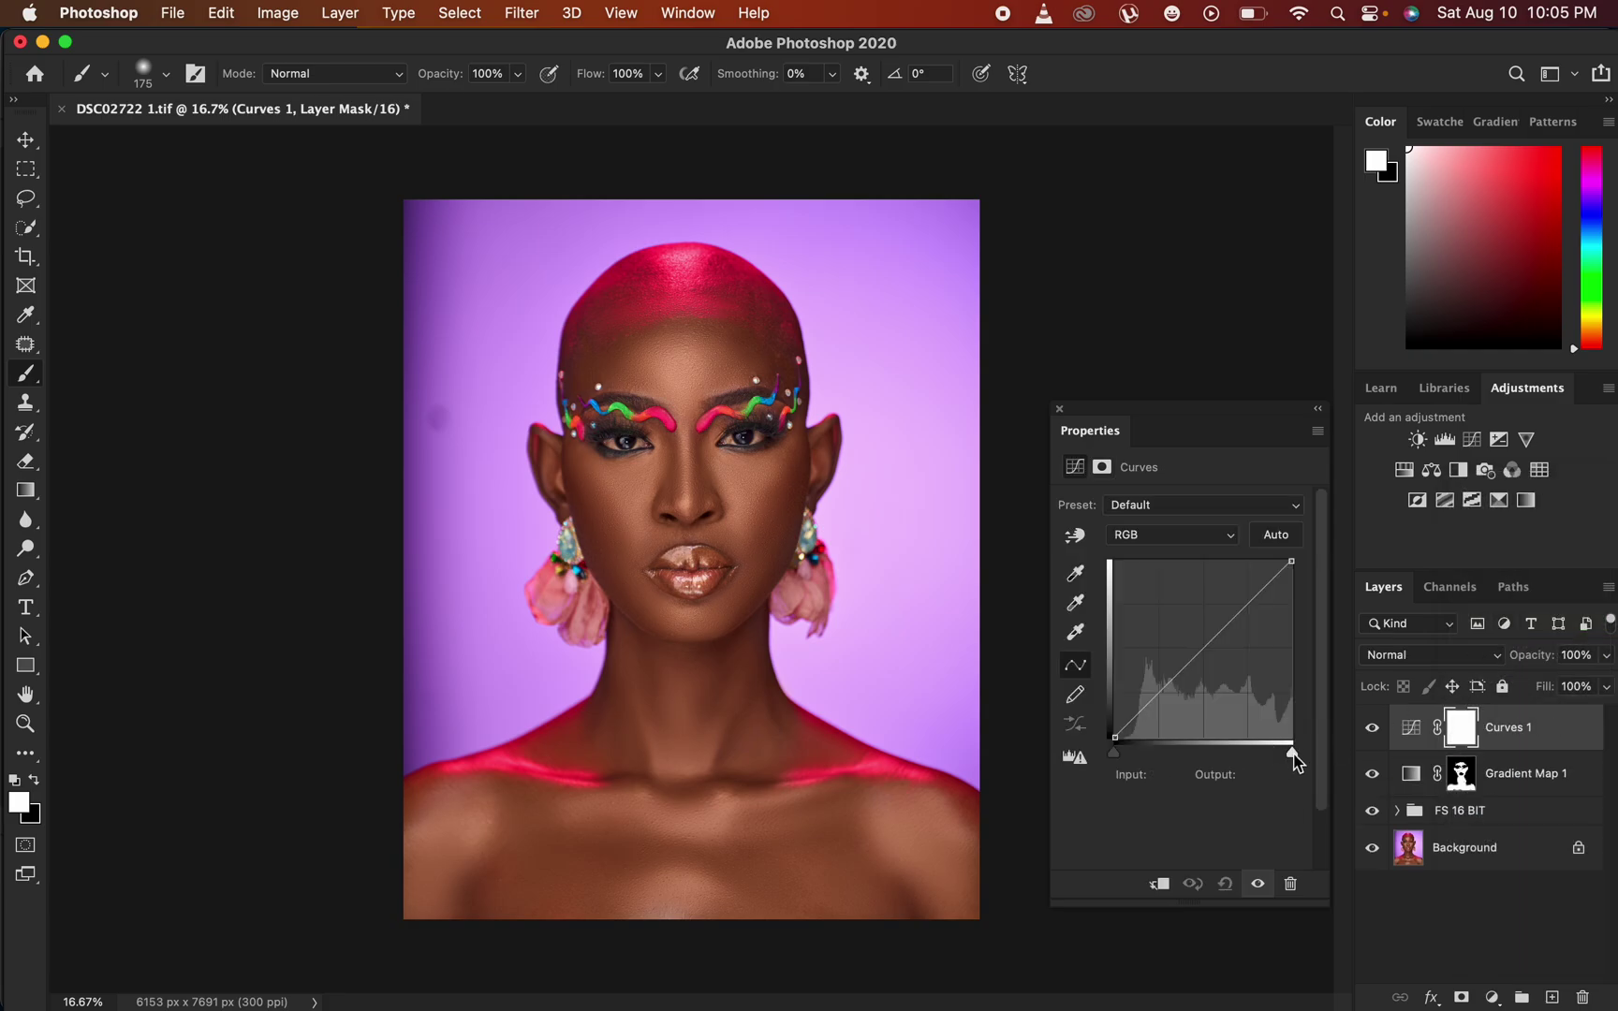
pyautogui.moveTo(1292, 753); pyautogui.dragTo(1264, 760)
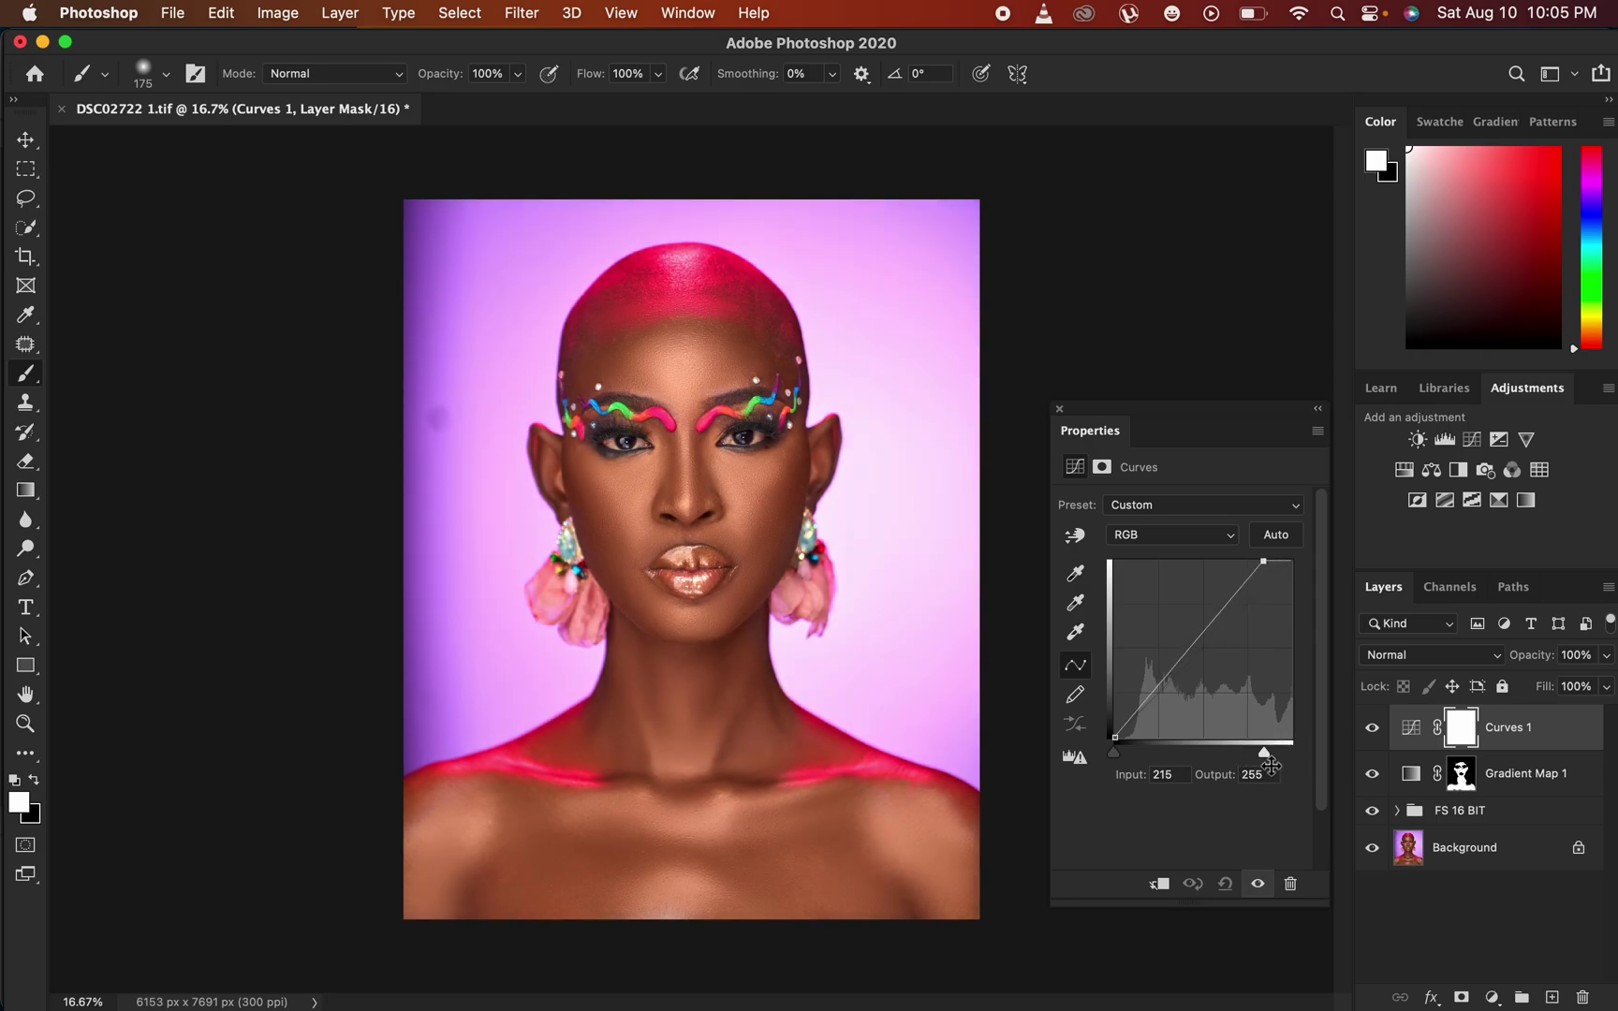
pyautogui.click(1059, 409)
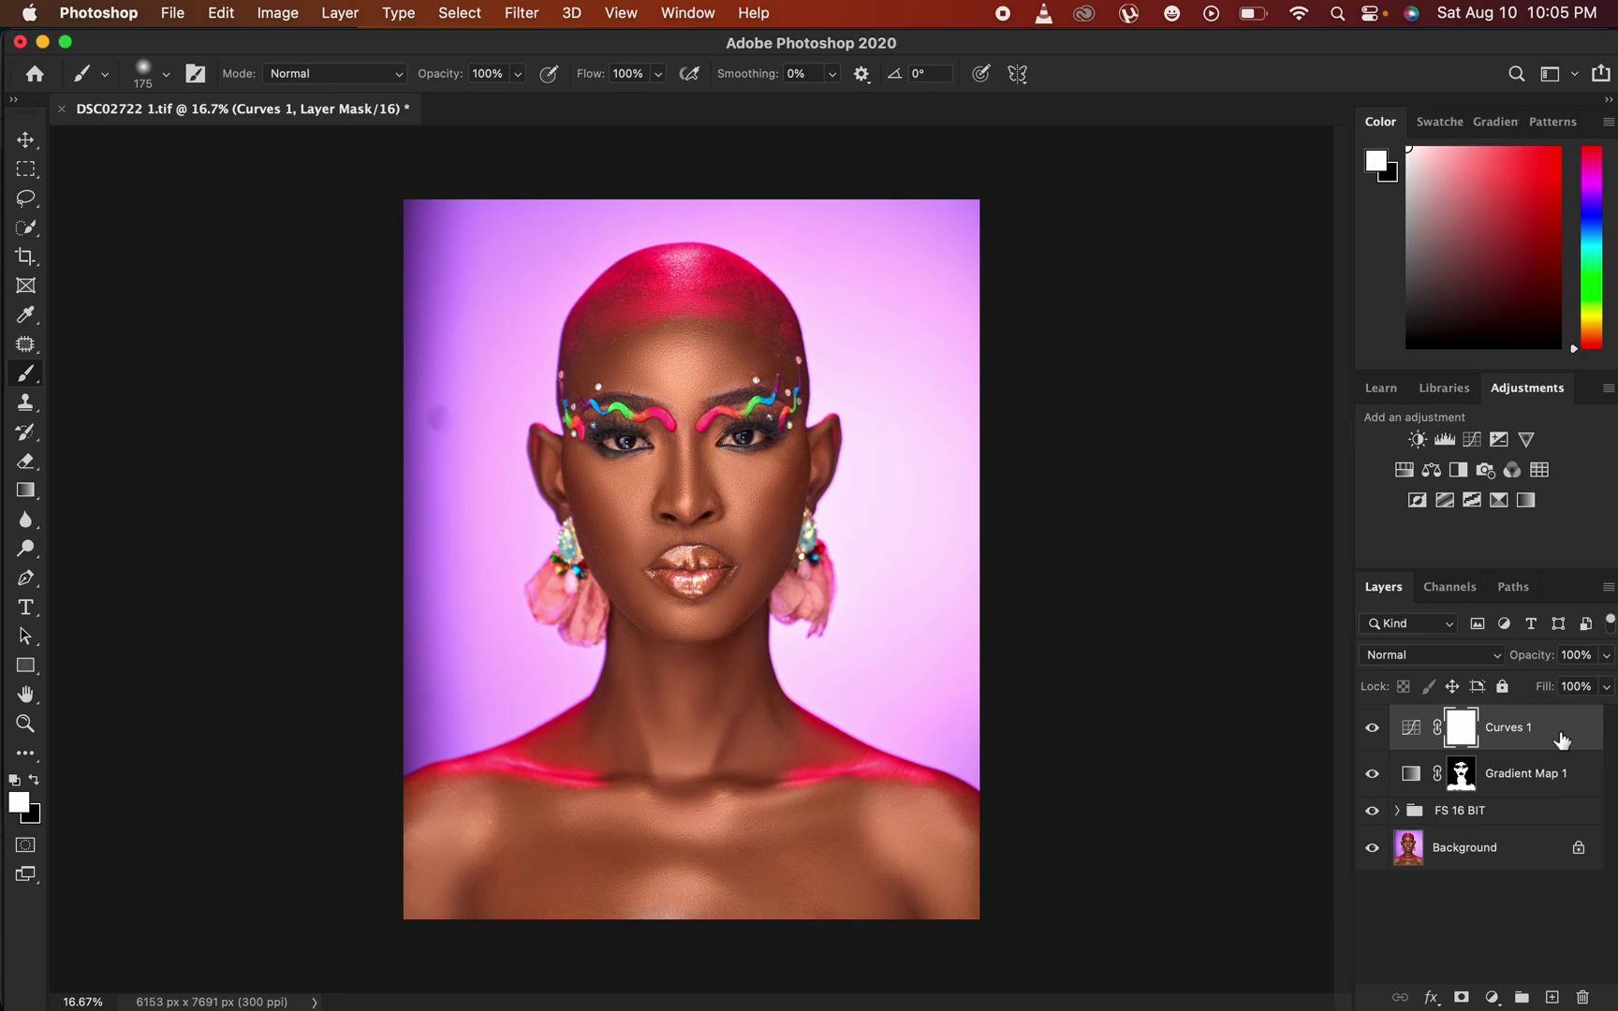
# Limit the Curves layer to highlights with Blend If, splitting the underlying black slider at 132 / 187, and select its mask
pyautogui.doubleClick(1573, 741)
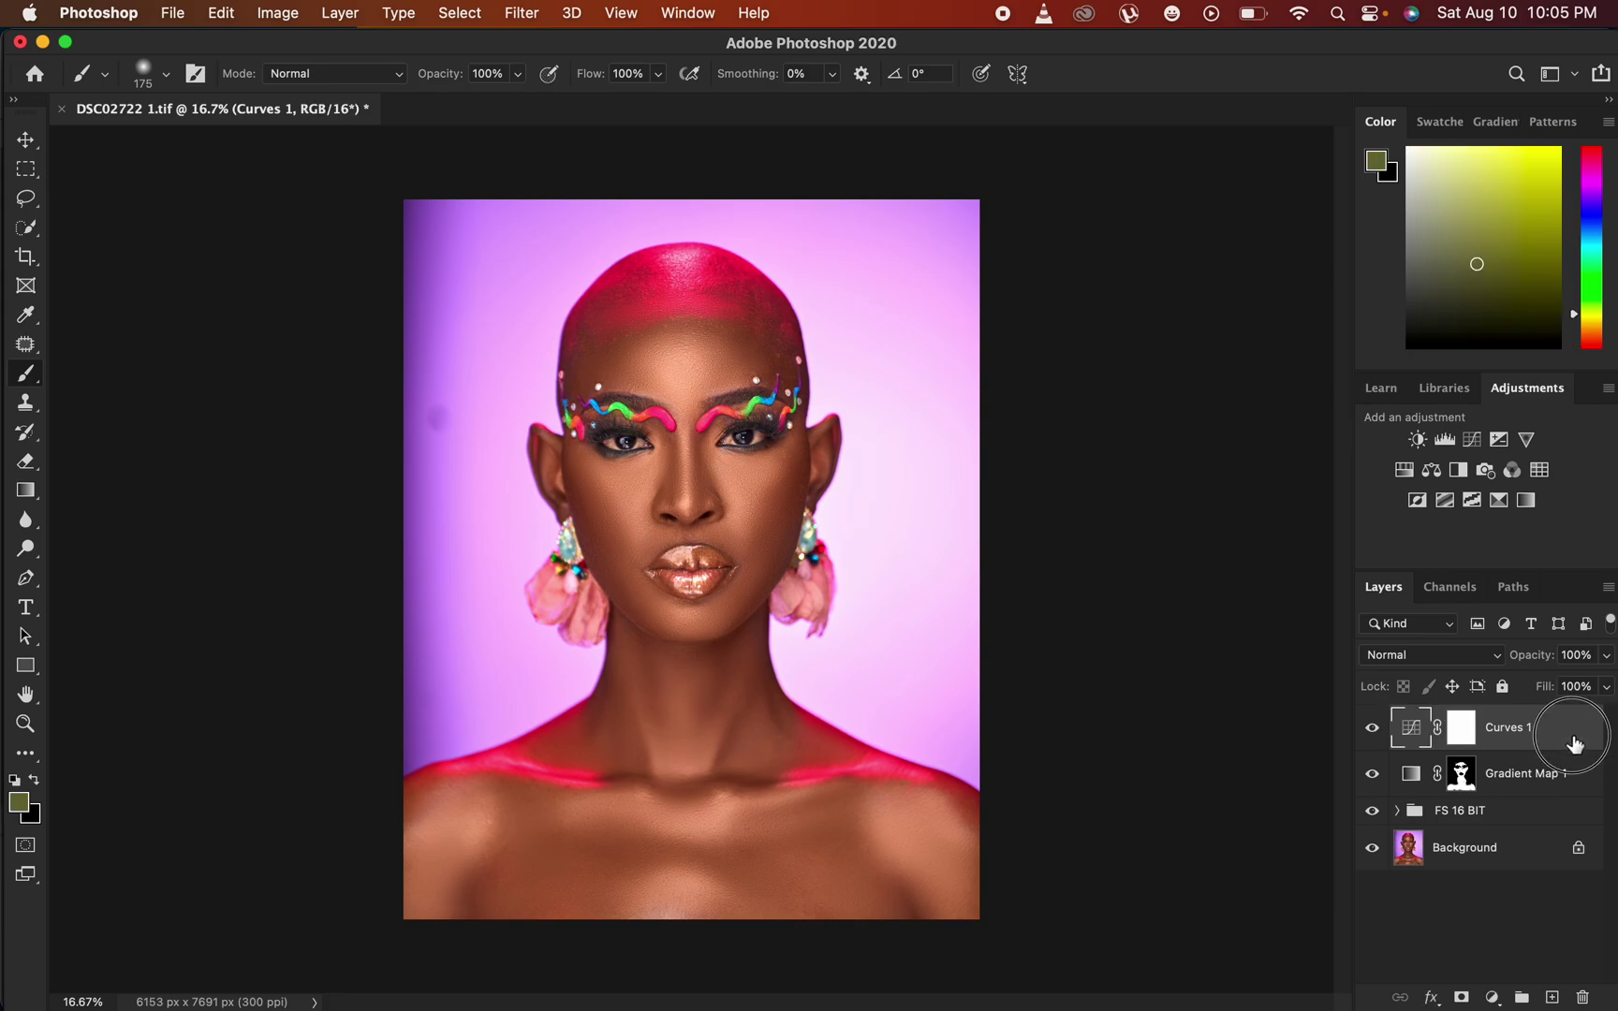
pyautogui.moveTo(1207, 207); pyautogui.dragTo(1294, 82)
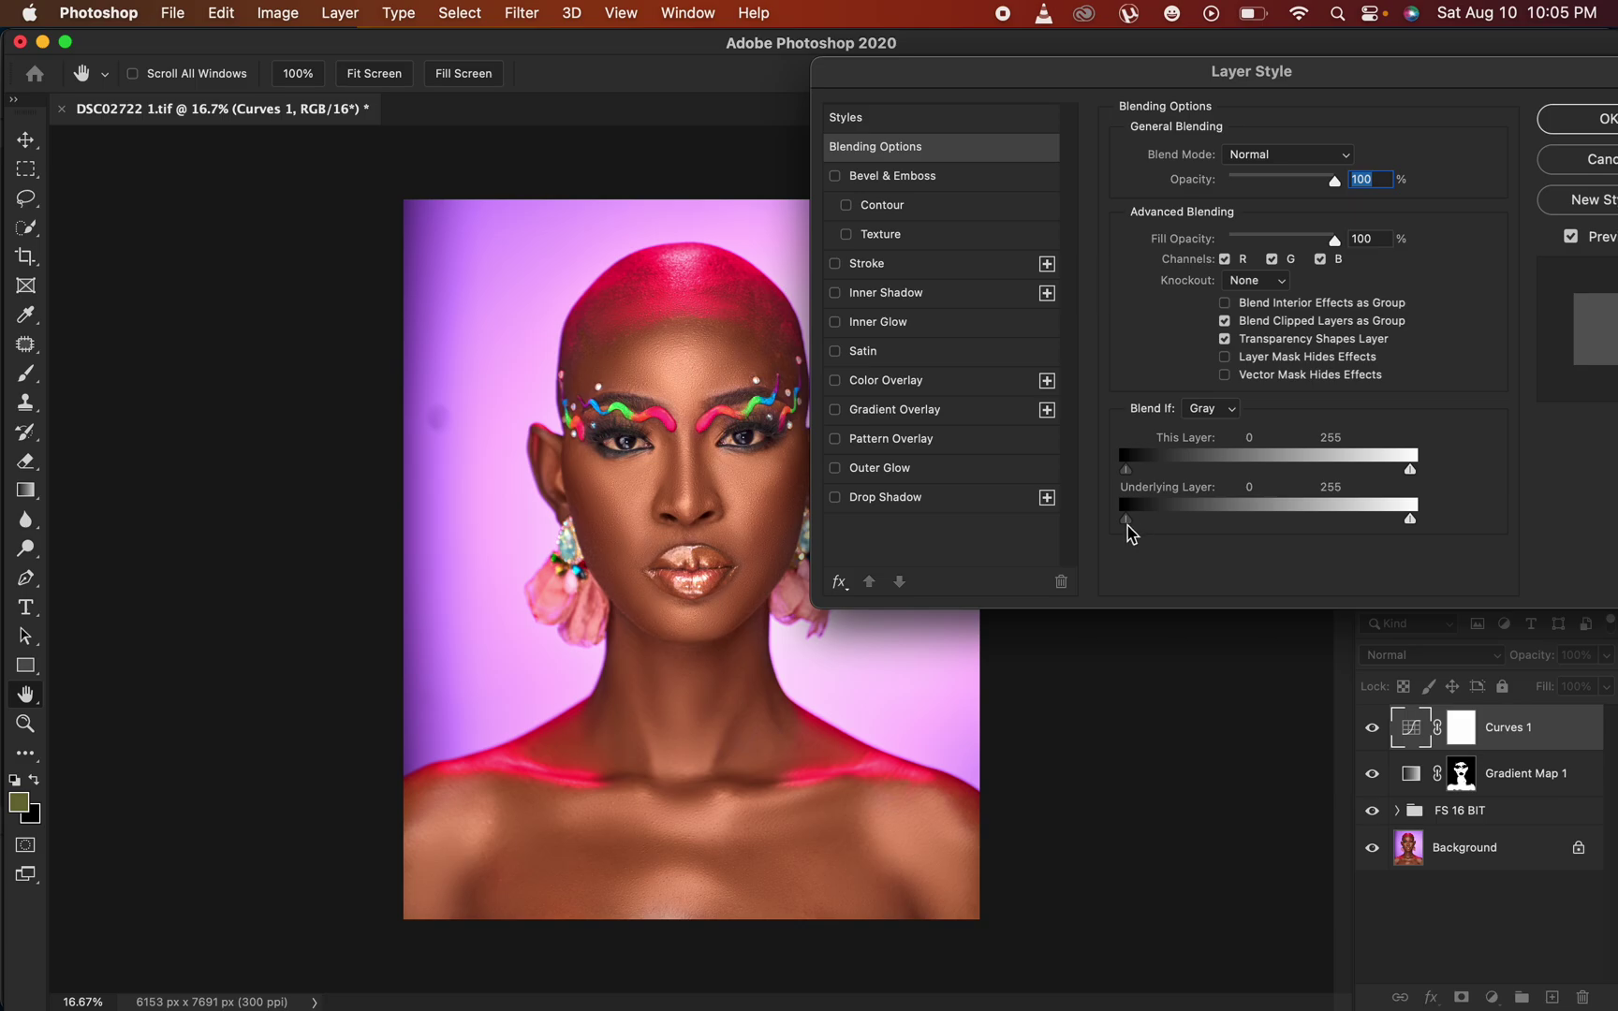
pyautogui.moveTo(1128, 525); pyautogui.dragTo(1277, 531)
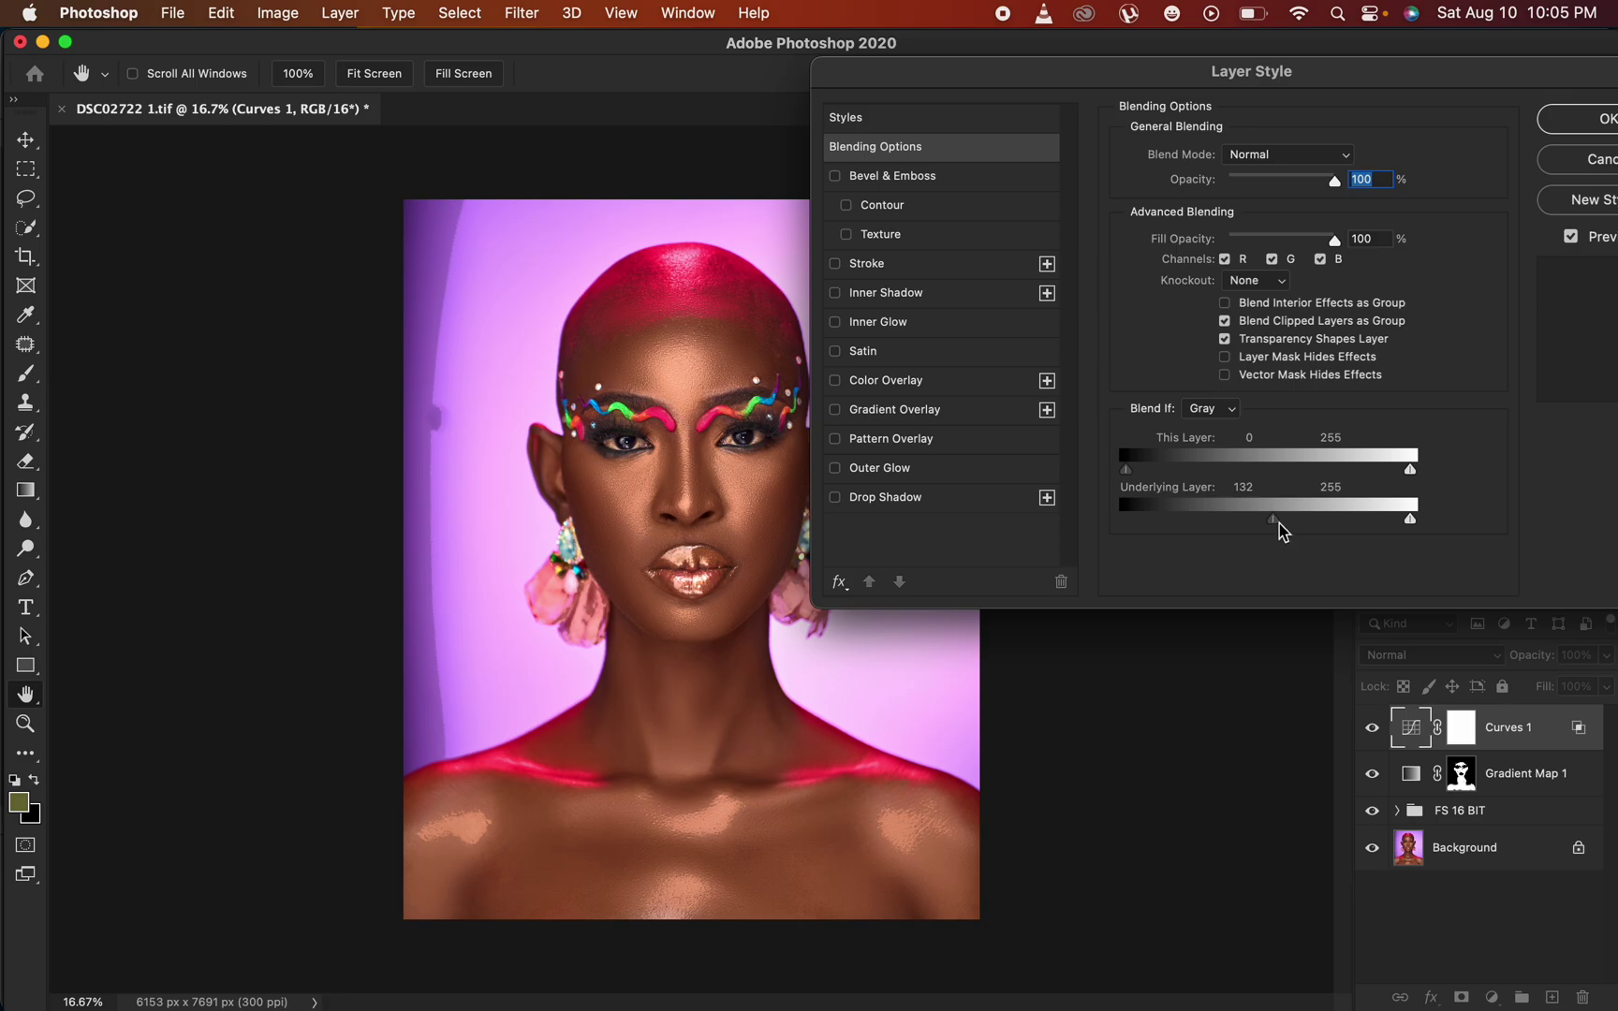
pyautogui.moveTo(1278, 524); pyautogui.dragTo(1335, 525)
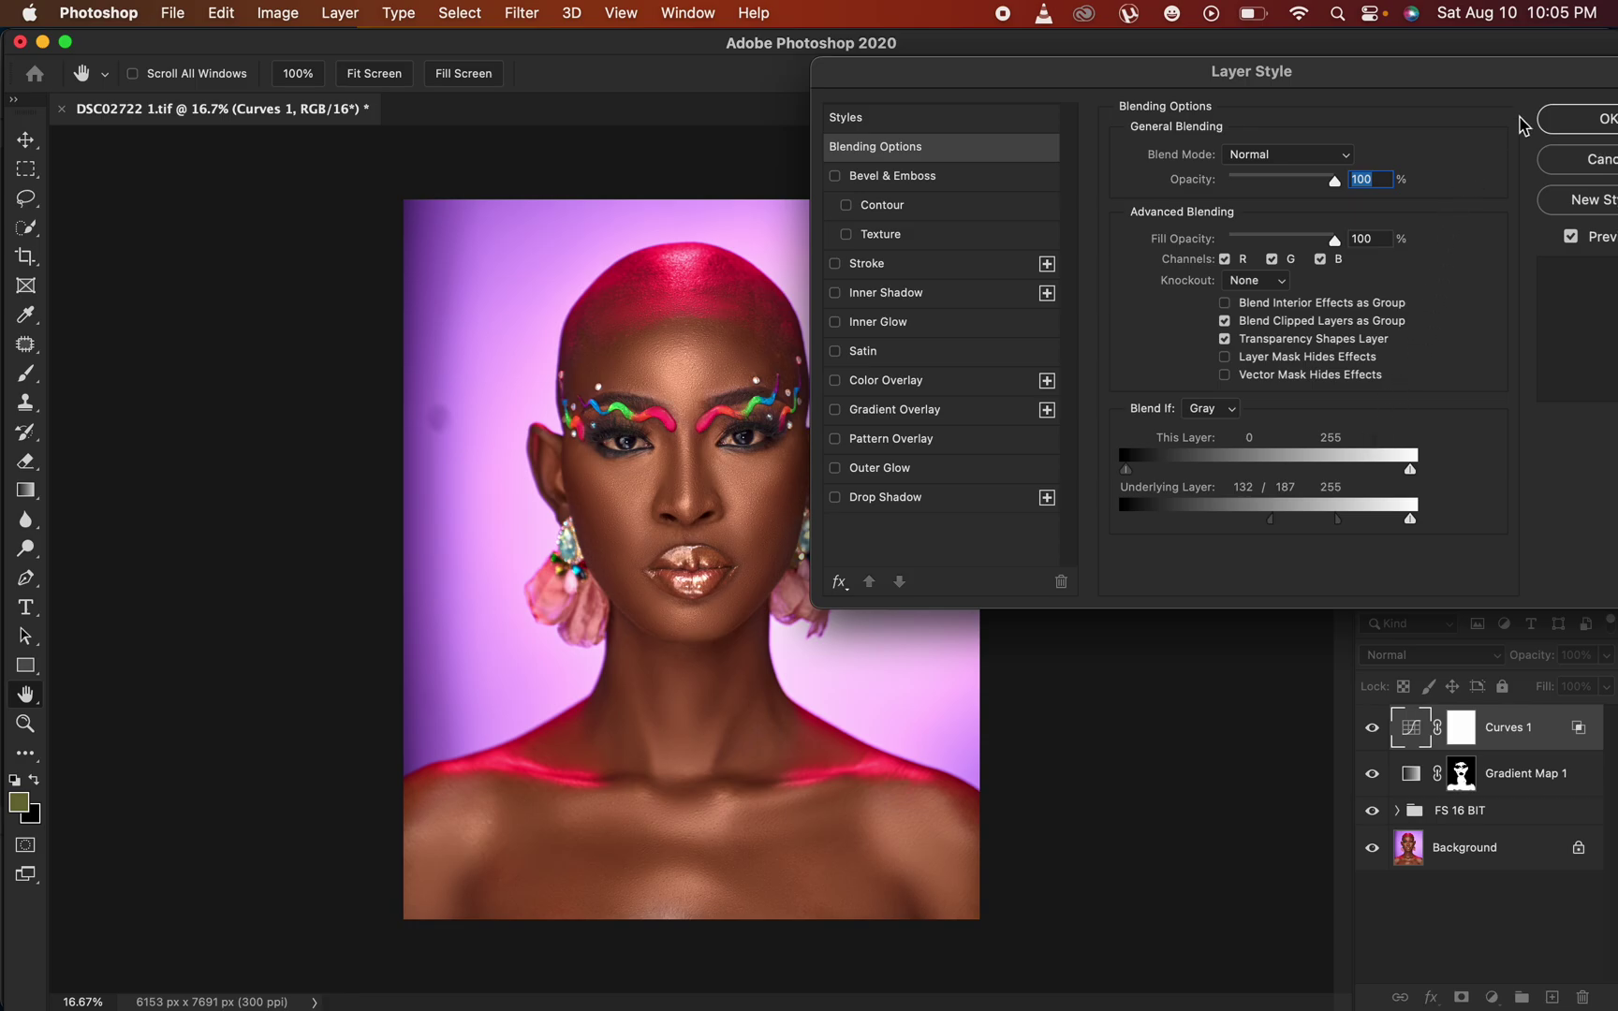
pyautogui.click(1580, 120)
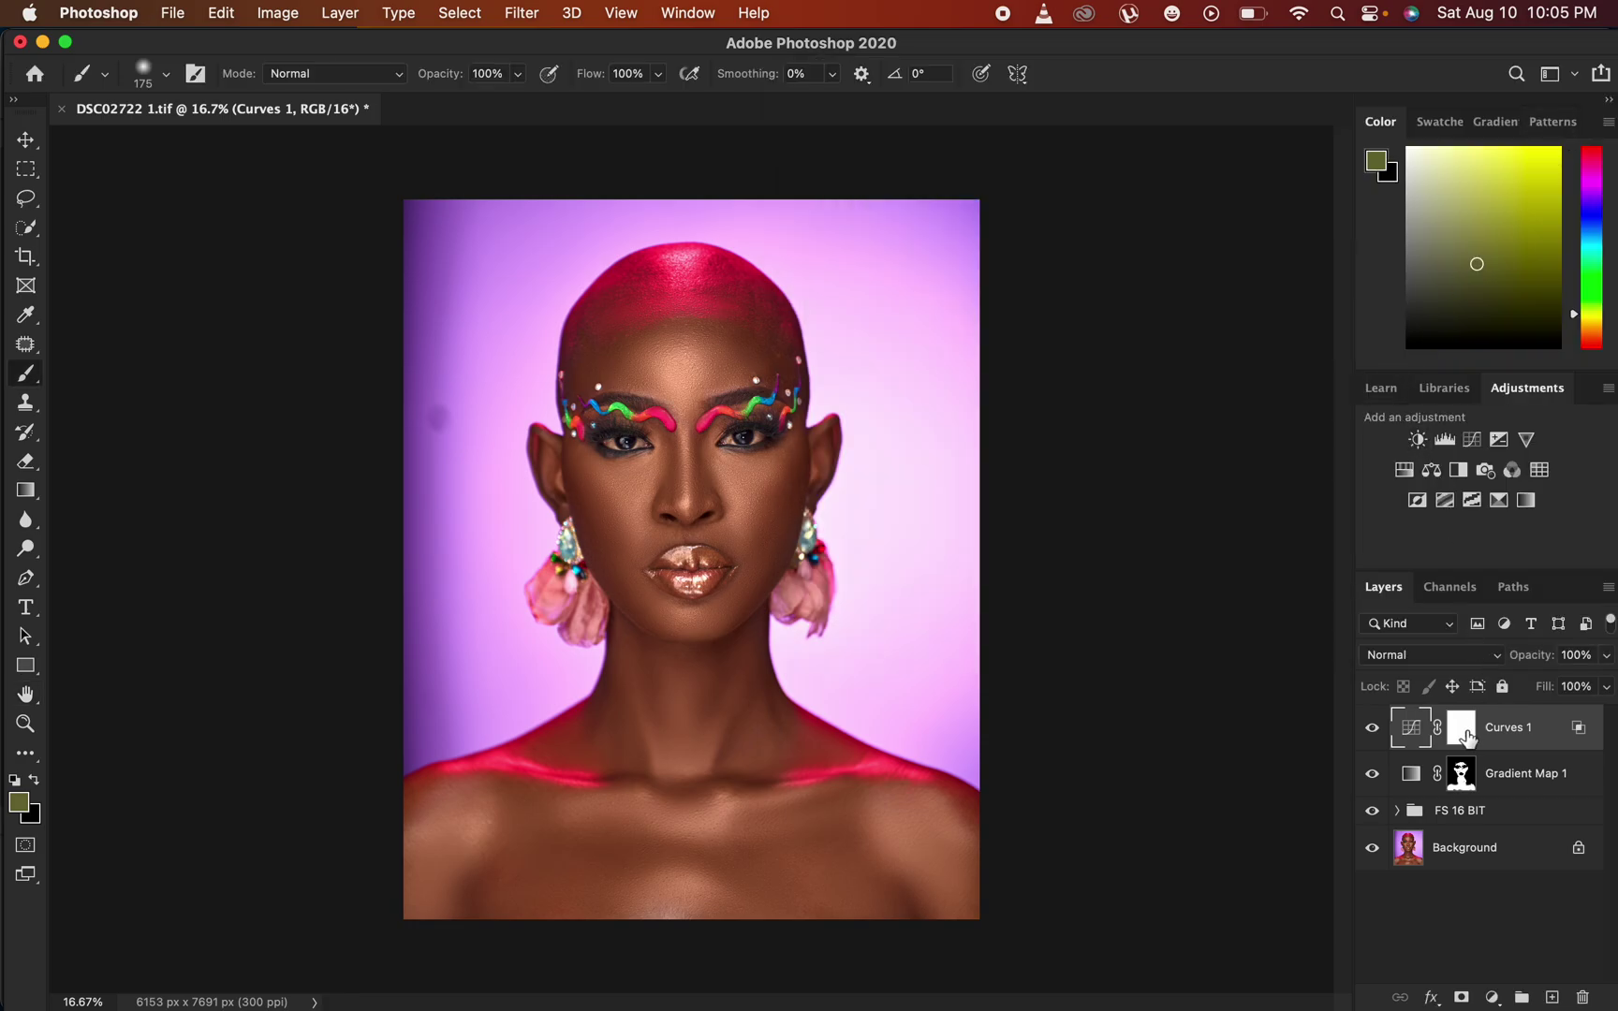
pyautogui.click(1462, 732)
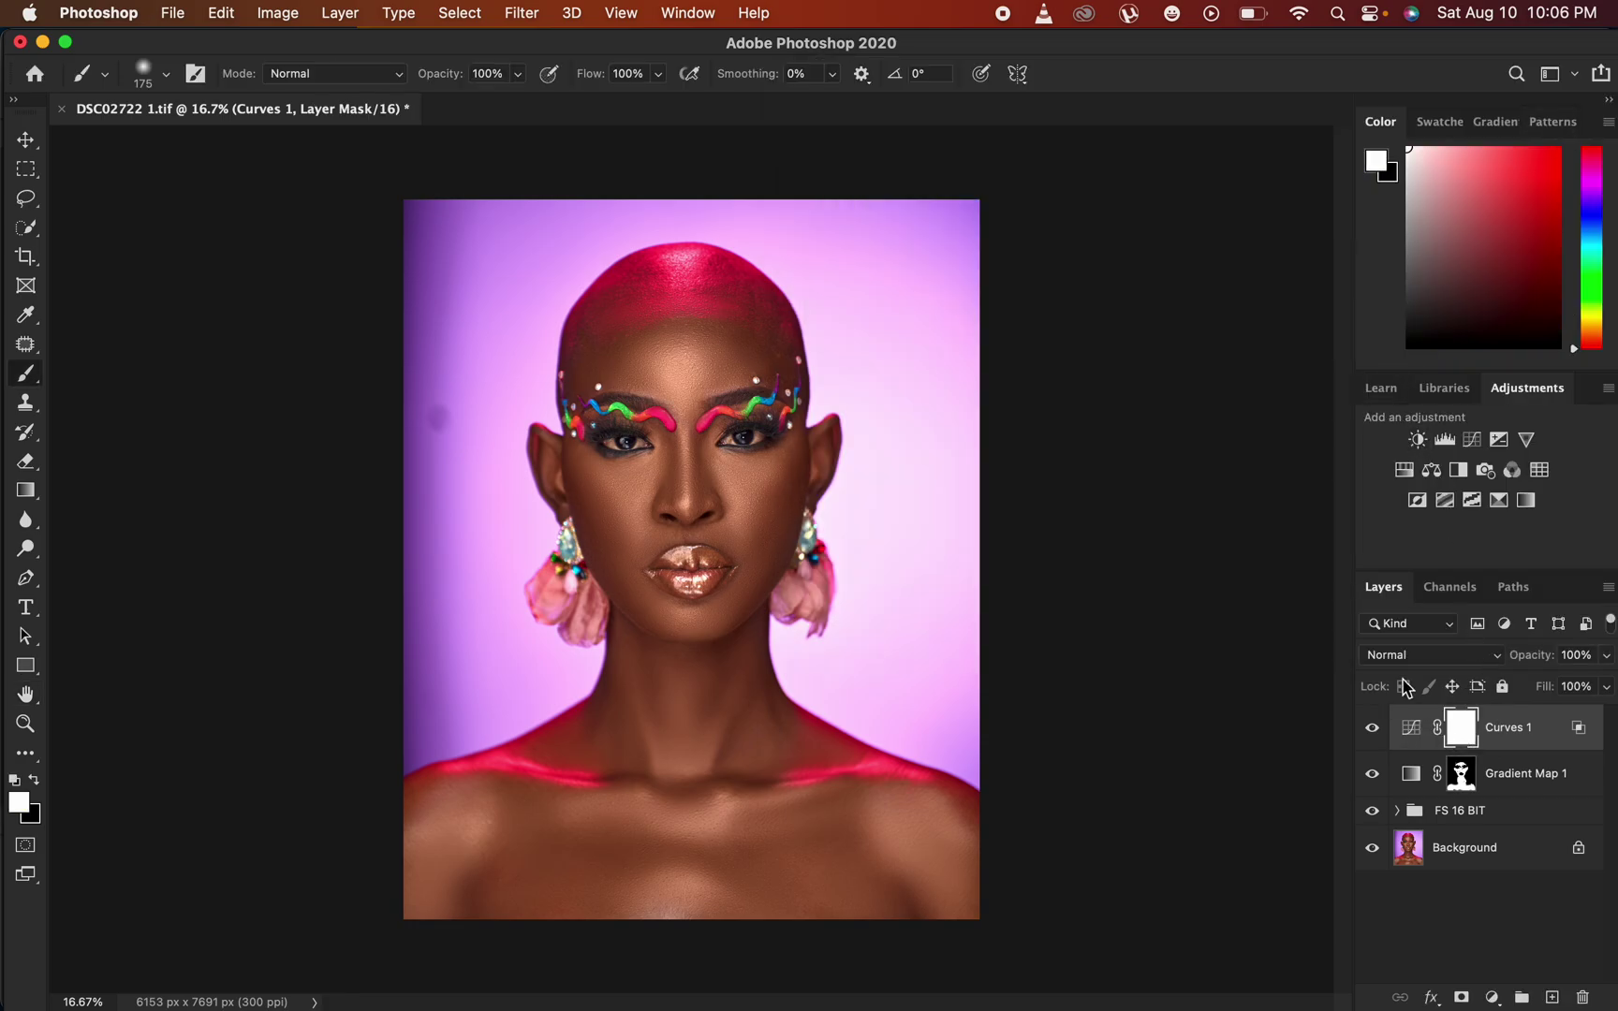
# Invert the Curves layer's mask to black and paint white over the highlights on the face, neck and chest
pyautogui.press('super+i')
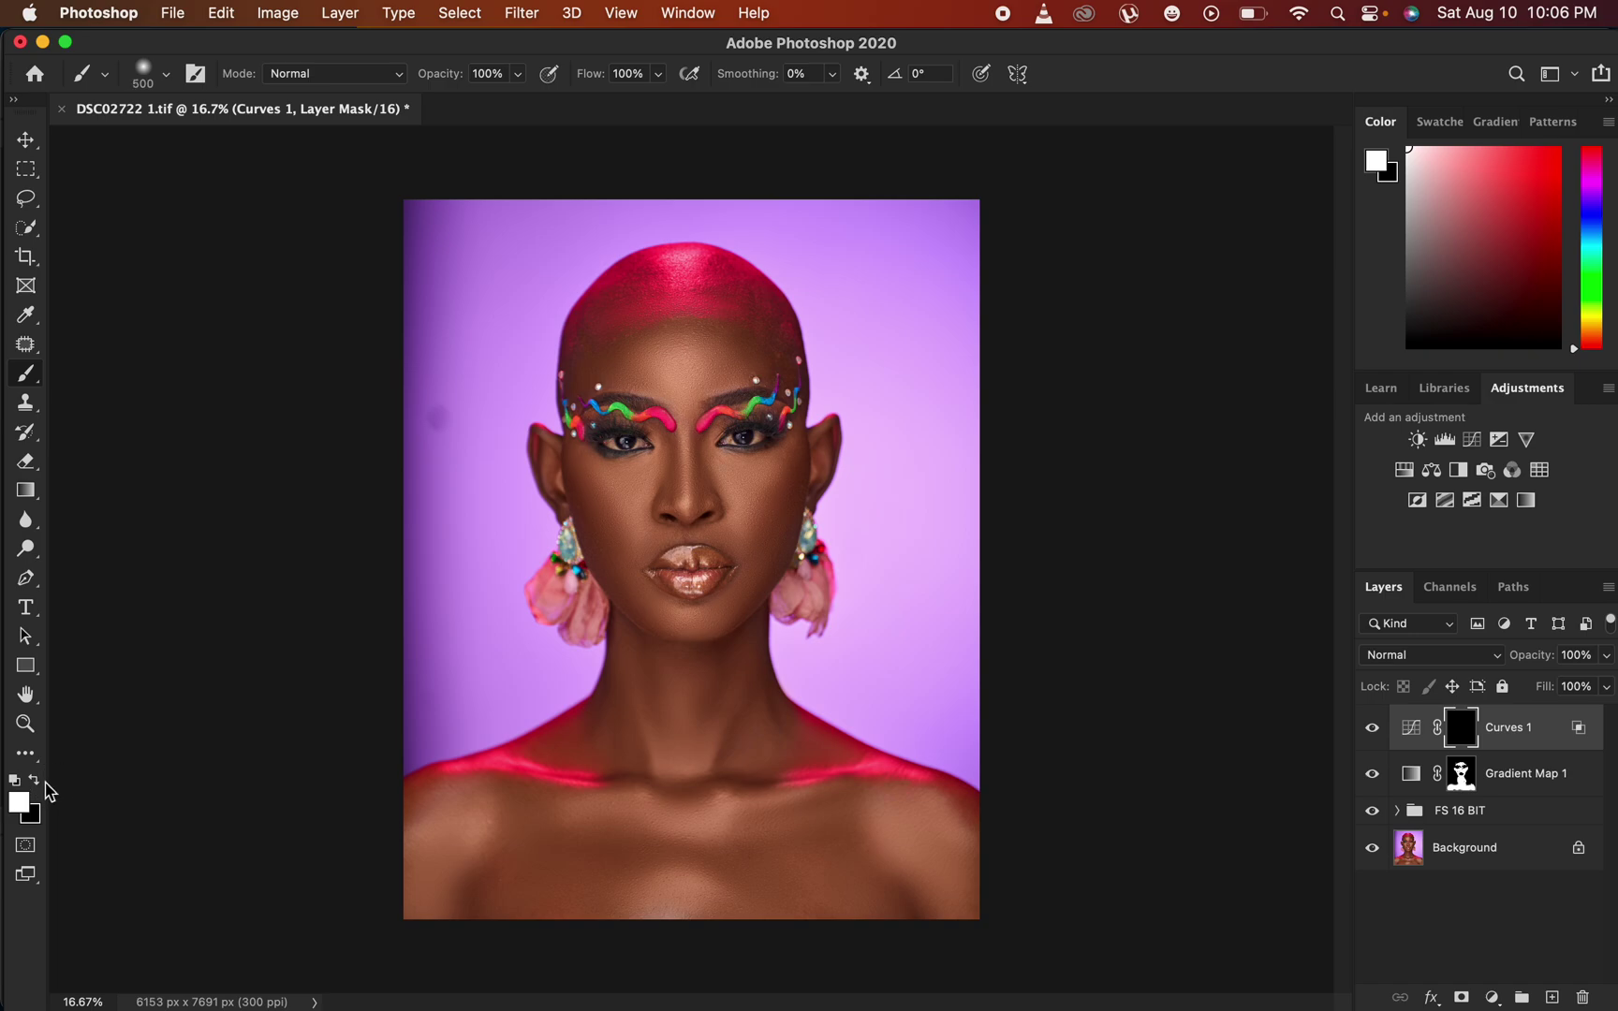
pyautogui.click(34, 778)
pyautogui.click(35, 779)
pyautogui.click(35, 779)
pyautogui.click(35, 778)
pyautogui.moveTo(709, 498)
pyautogui.mouseDown()
pyautogui.moveTo(758, 480)
pyautogui.moveTo(736, 480)
pyautogui.moveTo(746, 505)
pyautogui.moveTo(737, 484)
pyautogui.moveTo(756, 498)
pyautogui.moveTo(756, 475)
pyautogui.moveTo(744, 496)
pyautogui.moveTo(692, 501)
pyautogui.moveTo(675, 361)
pyautogui.moveTo(662, 369)
pyautogui.moveTo(677, 381)
pyautogui.moveTo(734, 362)
pyautogui.moveTo(662, 345)
pyautogui.moveTo(624, 372)
pyautogui.moveTo(647, 379)
pyautogui.moveTo(638, 487)
pyautogui.moveTo(616, 492)
pyautogui.moveTo(659, 517)
pyautogui.moveTo(676, 503)
pyautogui.moveTo(681, 621)
pyautogui.moveTo(726, 599)
pyautogui.moveTo(757, 481)
pyautogui.moveTo(746, 501)
pyautogui.moveTo(682, 381)
pyautogui.moveTo(714, 338)
pyautogui.moveTo(658, 356)
pyautogui.mouseUp()
pyautogui.moveTo(699, 710)
pyautogui.mouseDown()
pyautogui.moveTo(672, 809)
pyautogui.moveTo(707, 822)
pyautogui.moveTo(668, 822)
pyautogui.moveTo(674, 906)
pyautogui.moveTo(717, 876)
pyautogui.moveTo(705, 850)
pyautogui.moveTo(674, 864)
pyautogui.moveTo(450, 806)
pyautogui.moveTo(435, 822)
pyautogui.moveTo(448, 854)
pyautogui.moveTo(487, 815)
pyautogui.moveTo(729, 783)
pyautogui.moveTo(794, 786)
pyautogui.moveTo(765, 806)
pyautogui.moveTo(894, 811)
pyautogui.moveTo(965, 837)
pyautogui.moveTo(683, 811)
pyautogui.moveTo(666, 716)
pyautogui.moveTo(718, 732)
pyautogui.moveTo(730, 780)
pyautogui.moveTo(659, 723)
pyautogui.moveTo(655, 670)
pyautogui.mouseUp()
pyautogui.moveTo(691, 500)
pyautogui.mouseDown()
pyautogui.moveTo(691, 334)
pyautogui.moveTo(648, 347)
pyautogui.moveTo(697, 360)
pyautogui.mouseUp()
# Compare the portrait with the Curves layer hidden and shown
pyautogui.click(1383, 731)
pyautogui.click(1382, 731)
pyautogui.click(1383, 731)
pyautogui.click(1382, 731)
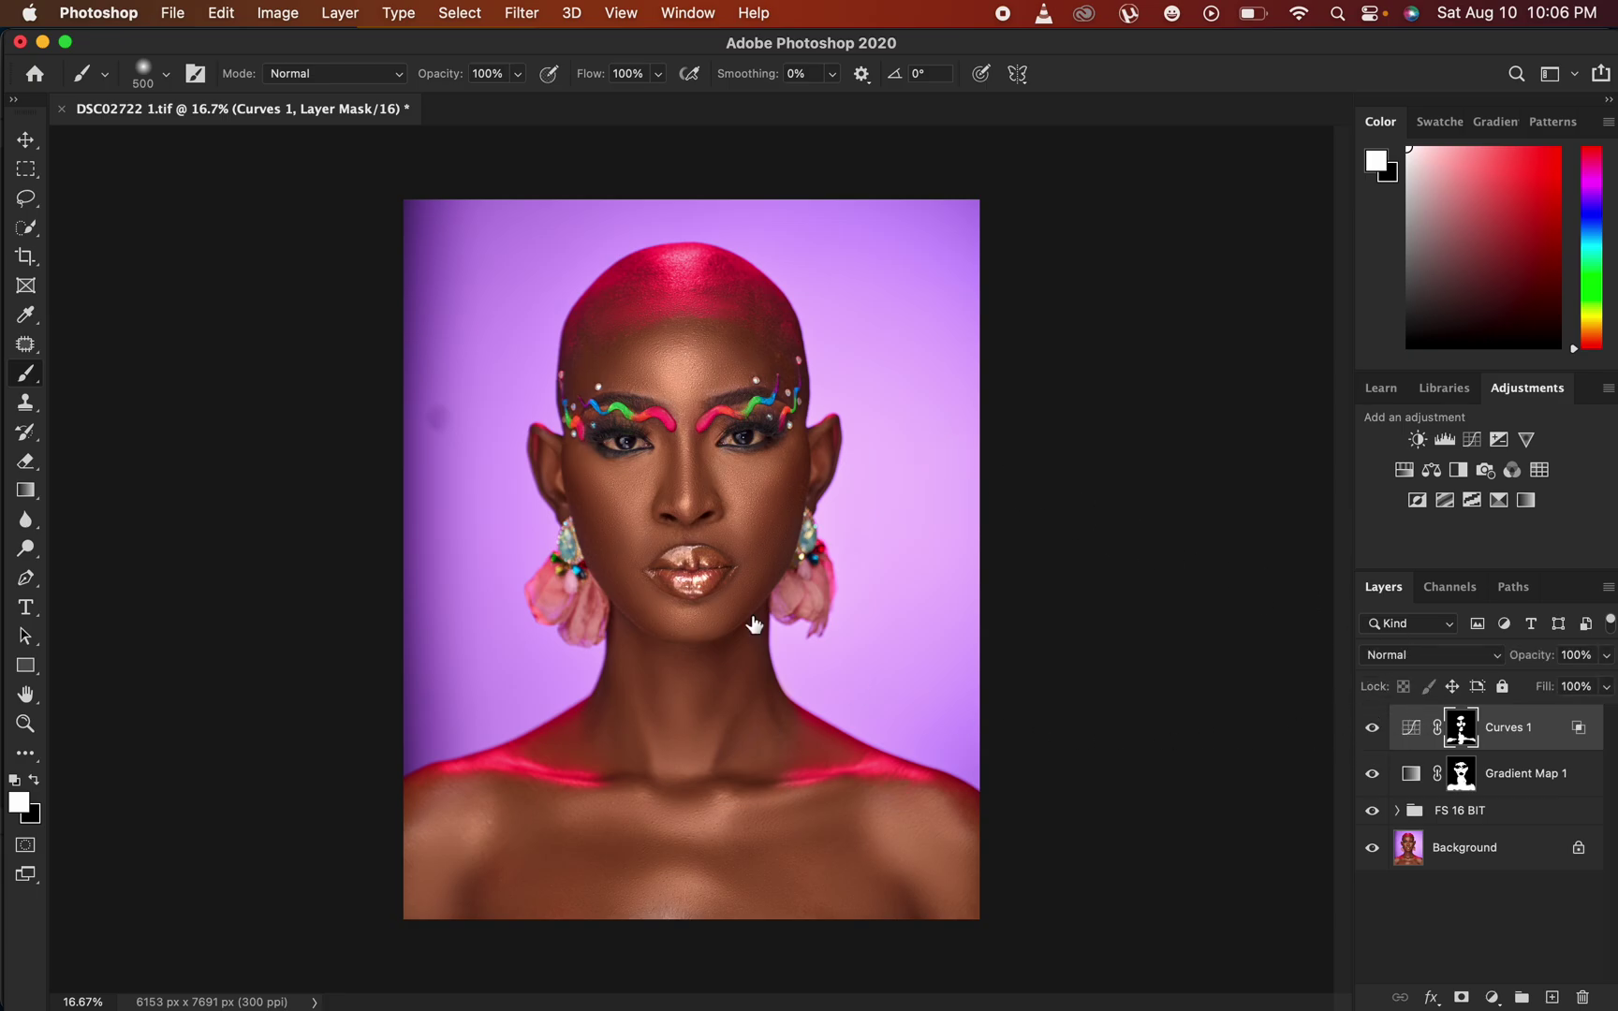
# Add a Hue/Saturation adjustment layer and set the lightness of the Reds to -12
pyautogui.click(1494, 997)
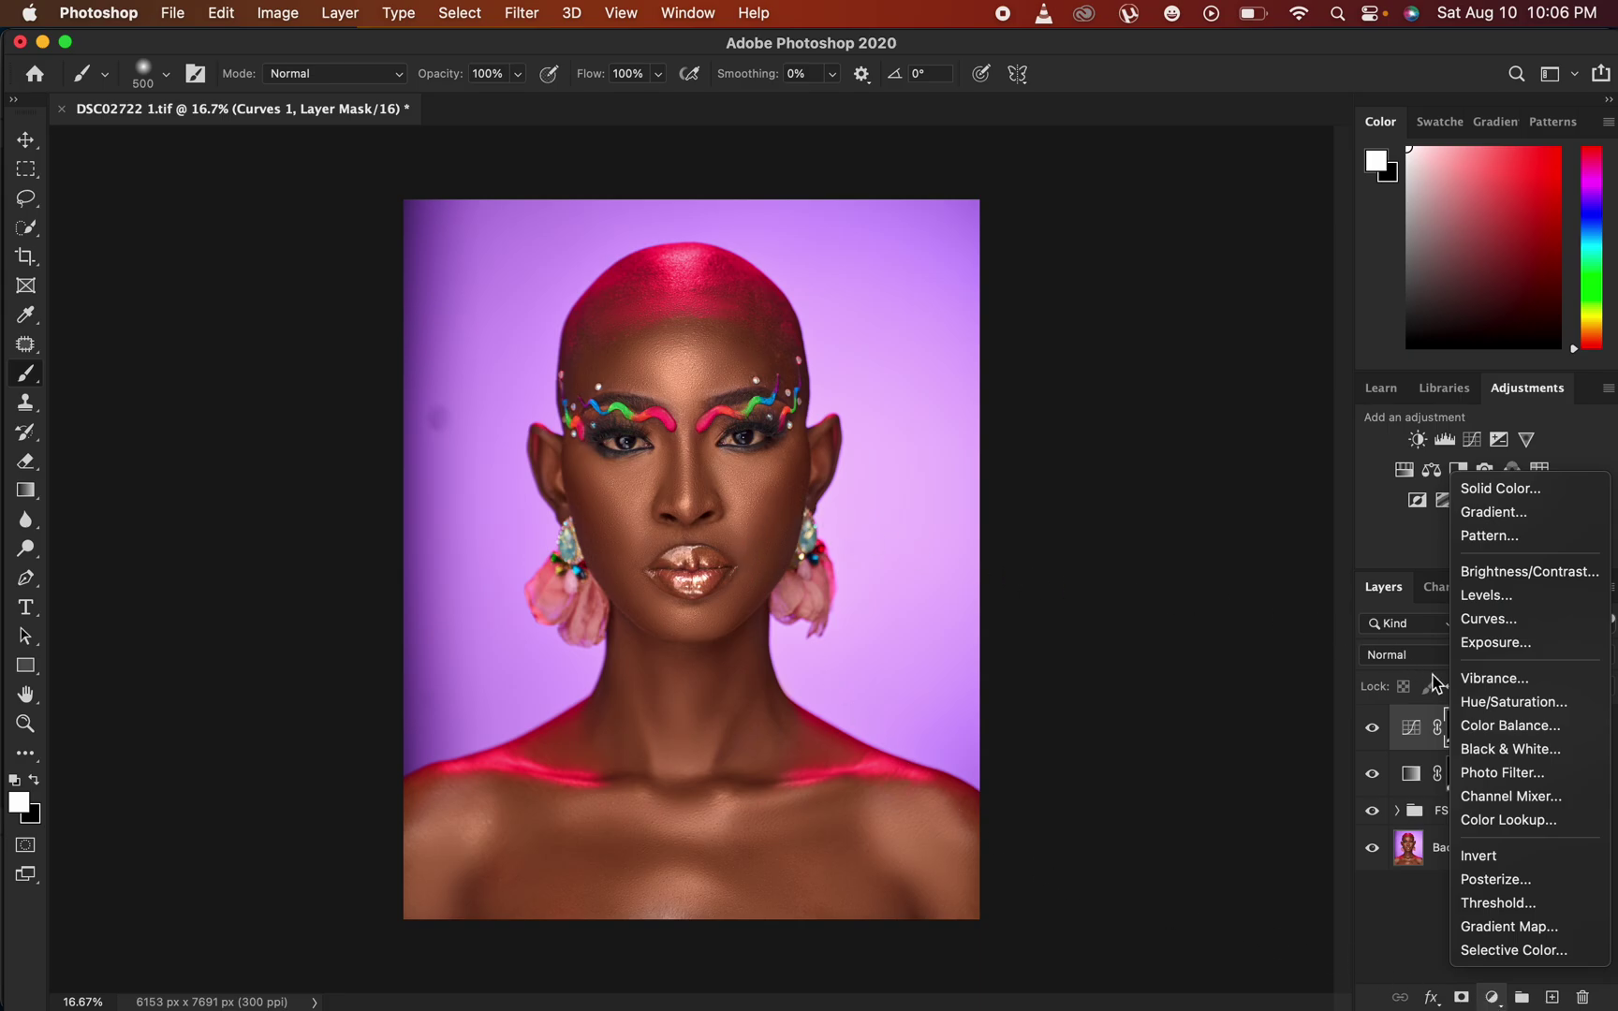
pyautogui.press('Escape')
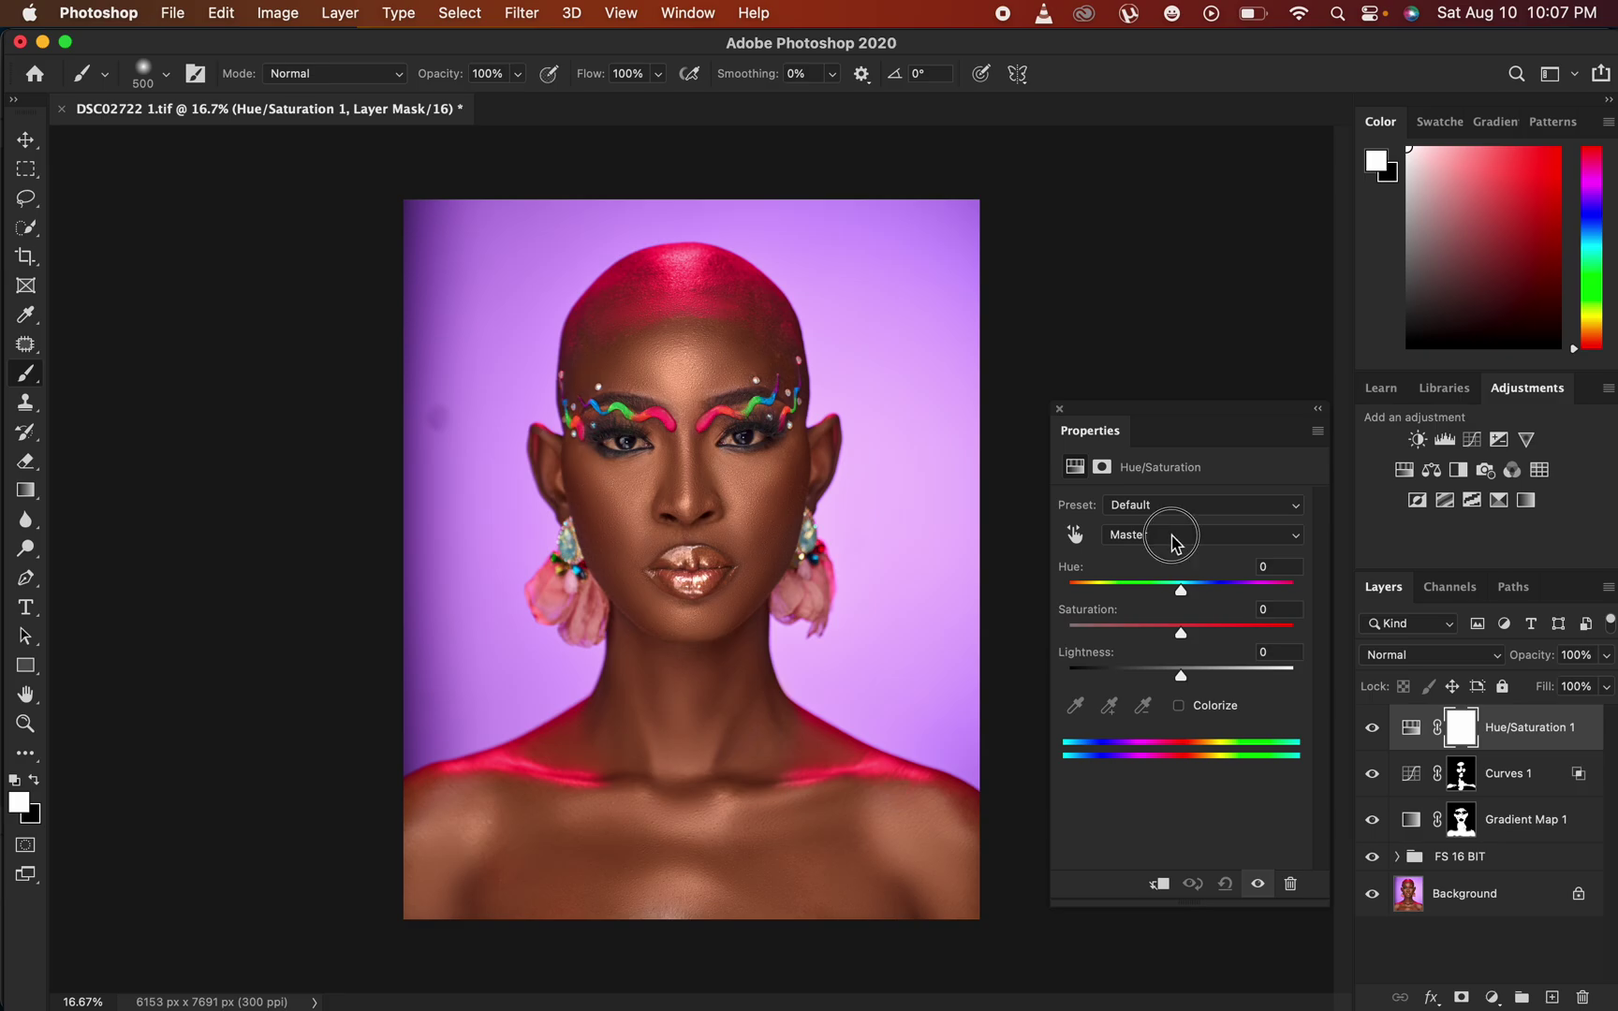
pyautogui.click(1174, 543)
pyautogui.click(1157, 554)
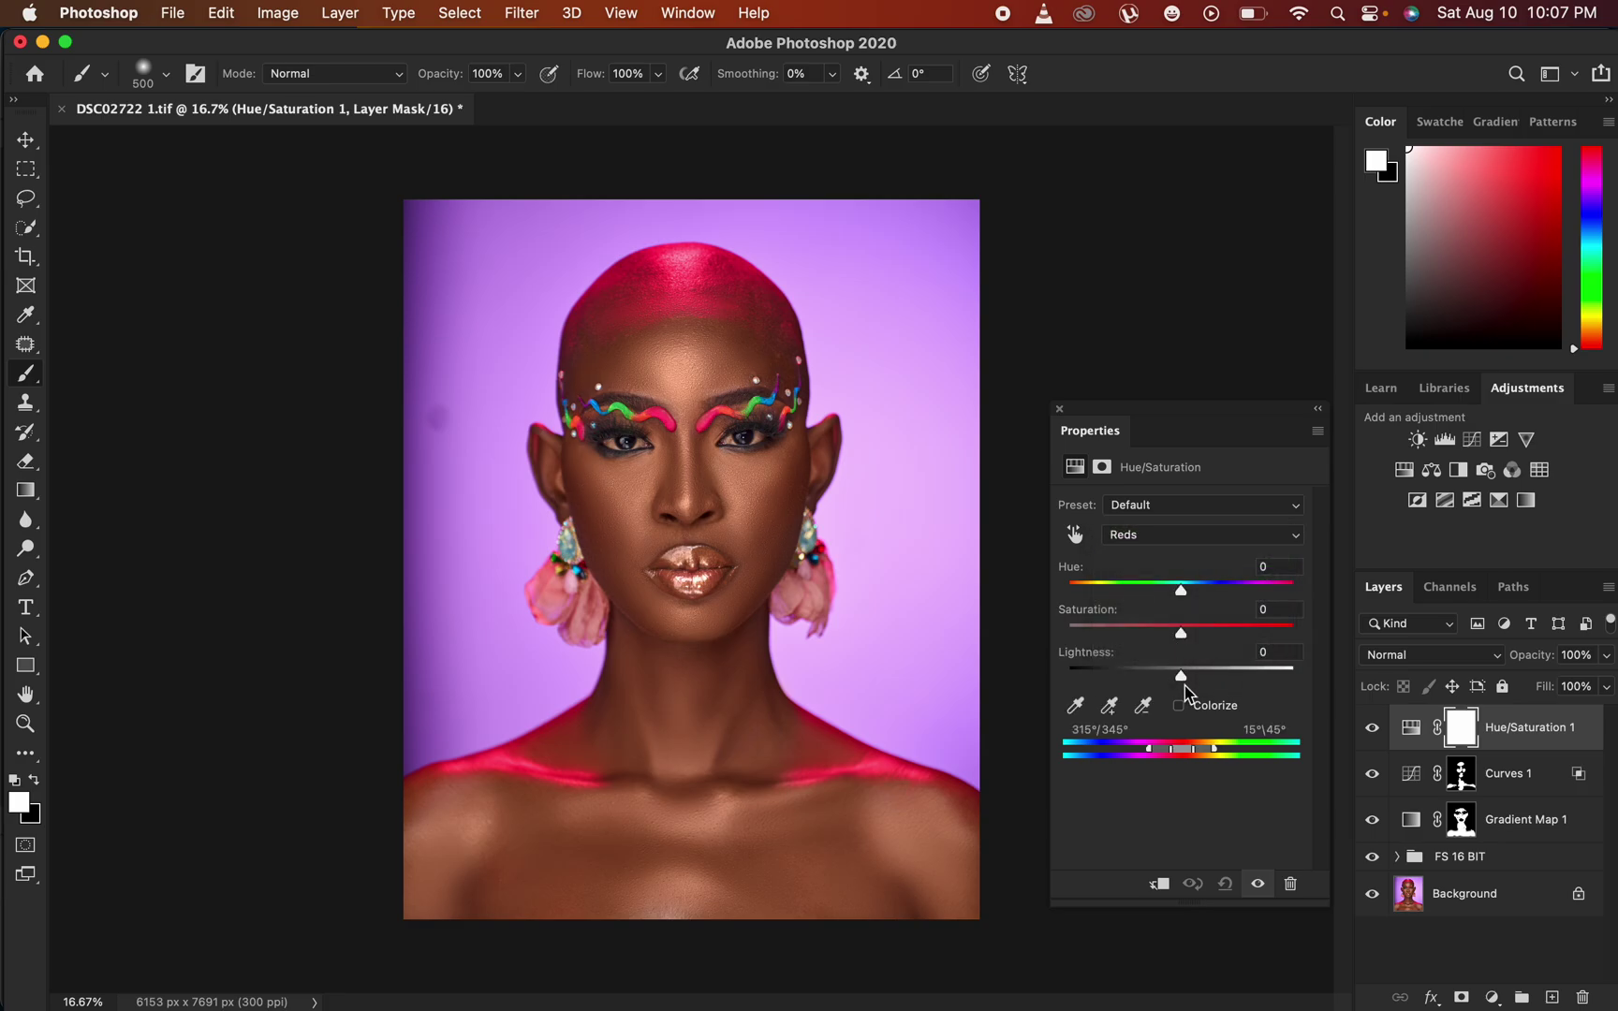
pyautogui.moveTo(1181, 675); pyautogui.dragTo(1169, 677)
# Add a Black & White adjustment layer in Multiply mode at 6% opacity
pyautogui.click(1493, 998)
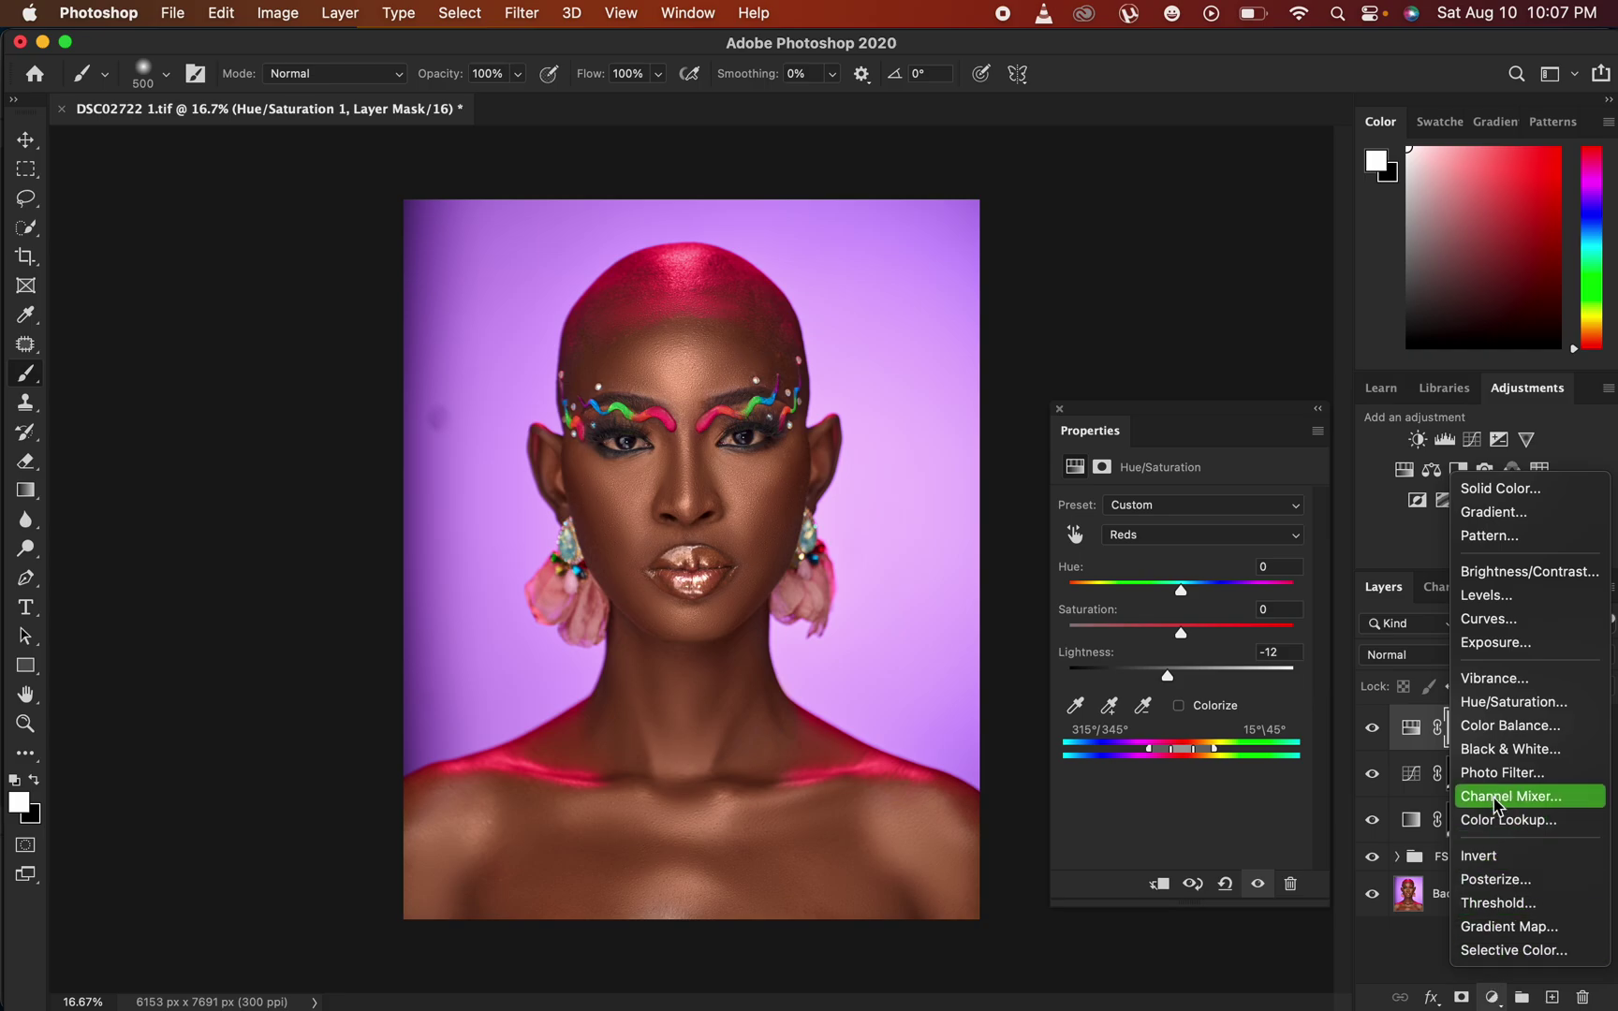
pyautogui.click(1515, 754)
pyautogui.click(1454, 654)
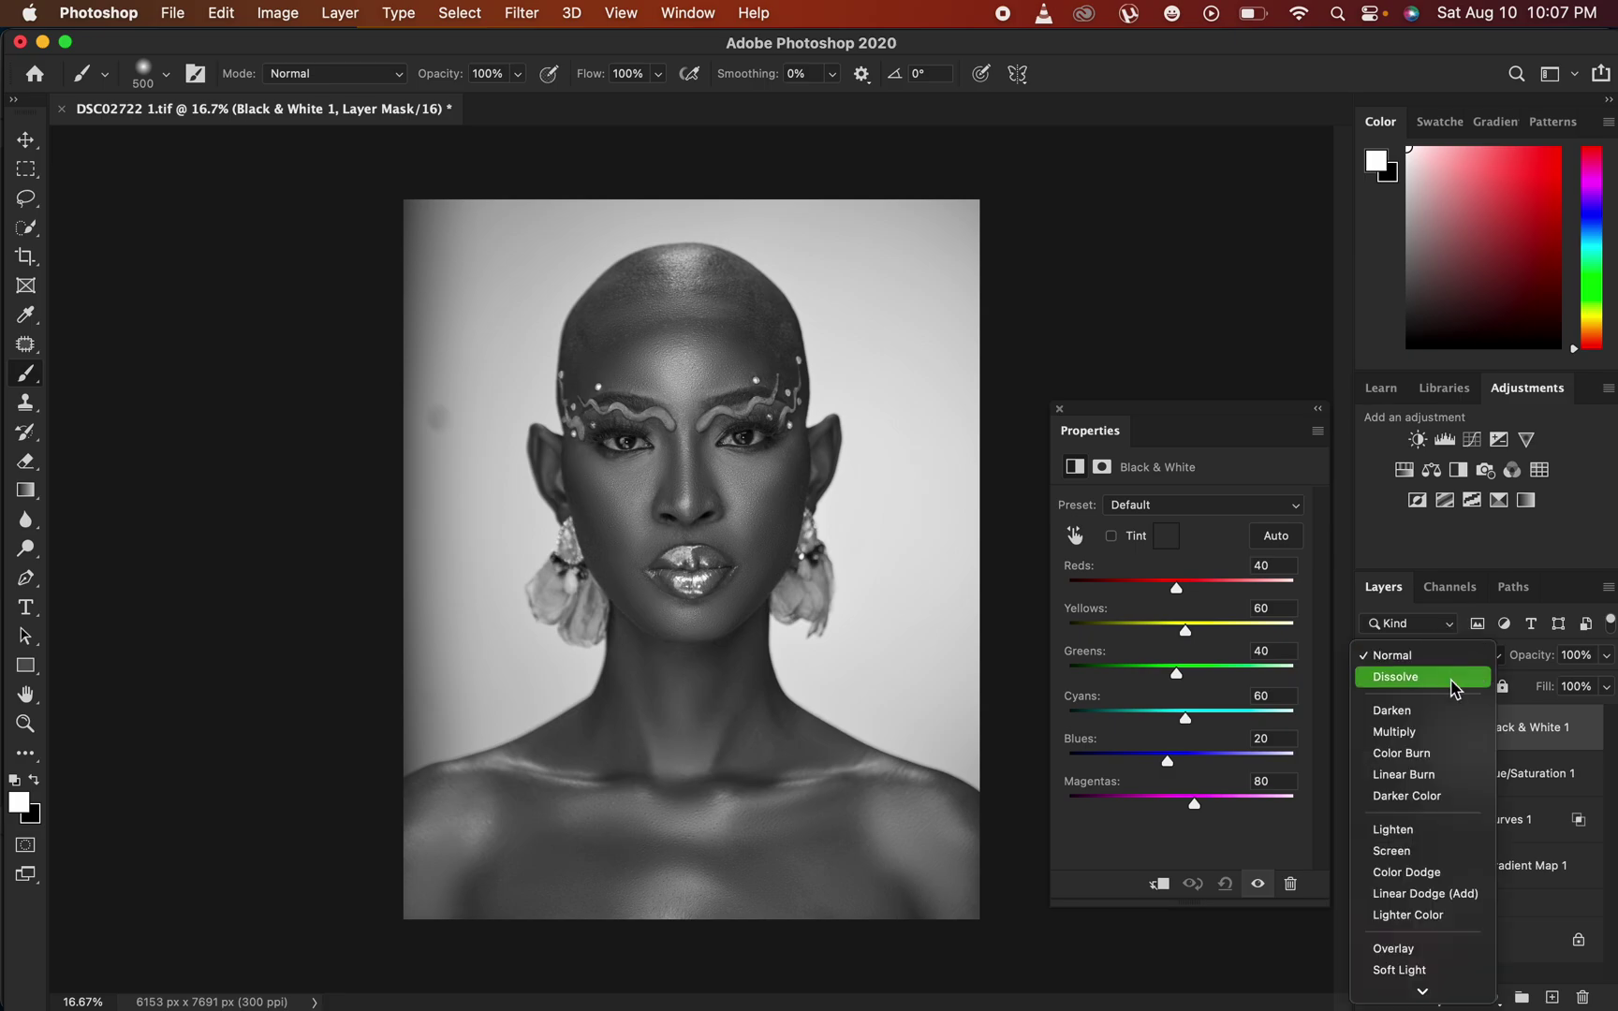
pyautogui.click(1439, 742)
pyautogui.moveTo(1536, 655); pyautogui.dragTo(1440, 678)
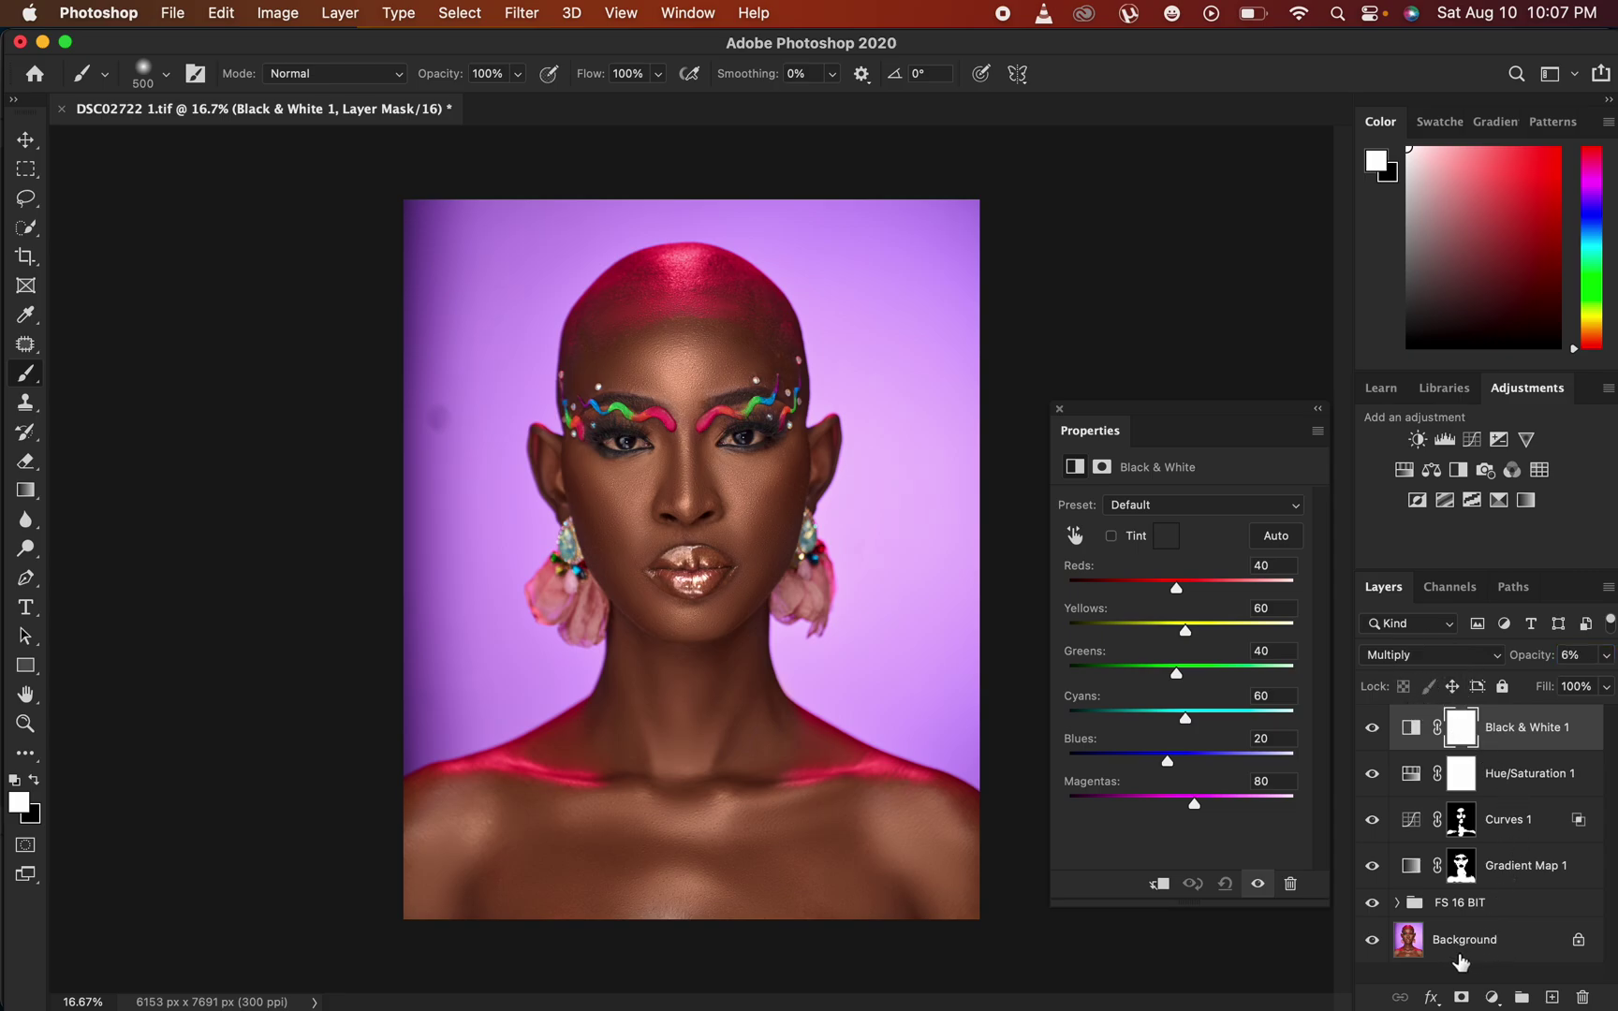
# Add a Selective Color adjustment layer and fine-tune the ink amounts of its Blacks range
pyautogui.click(1492, 997)
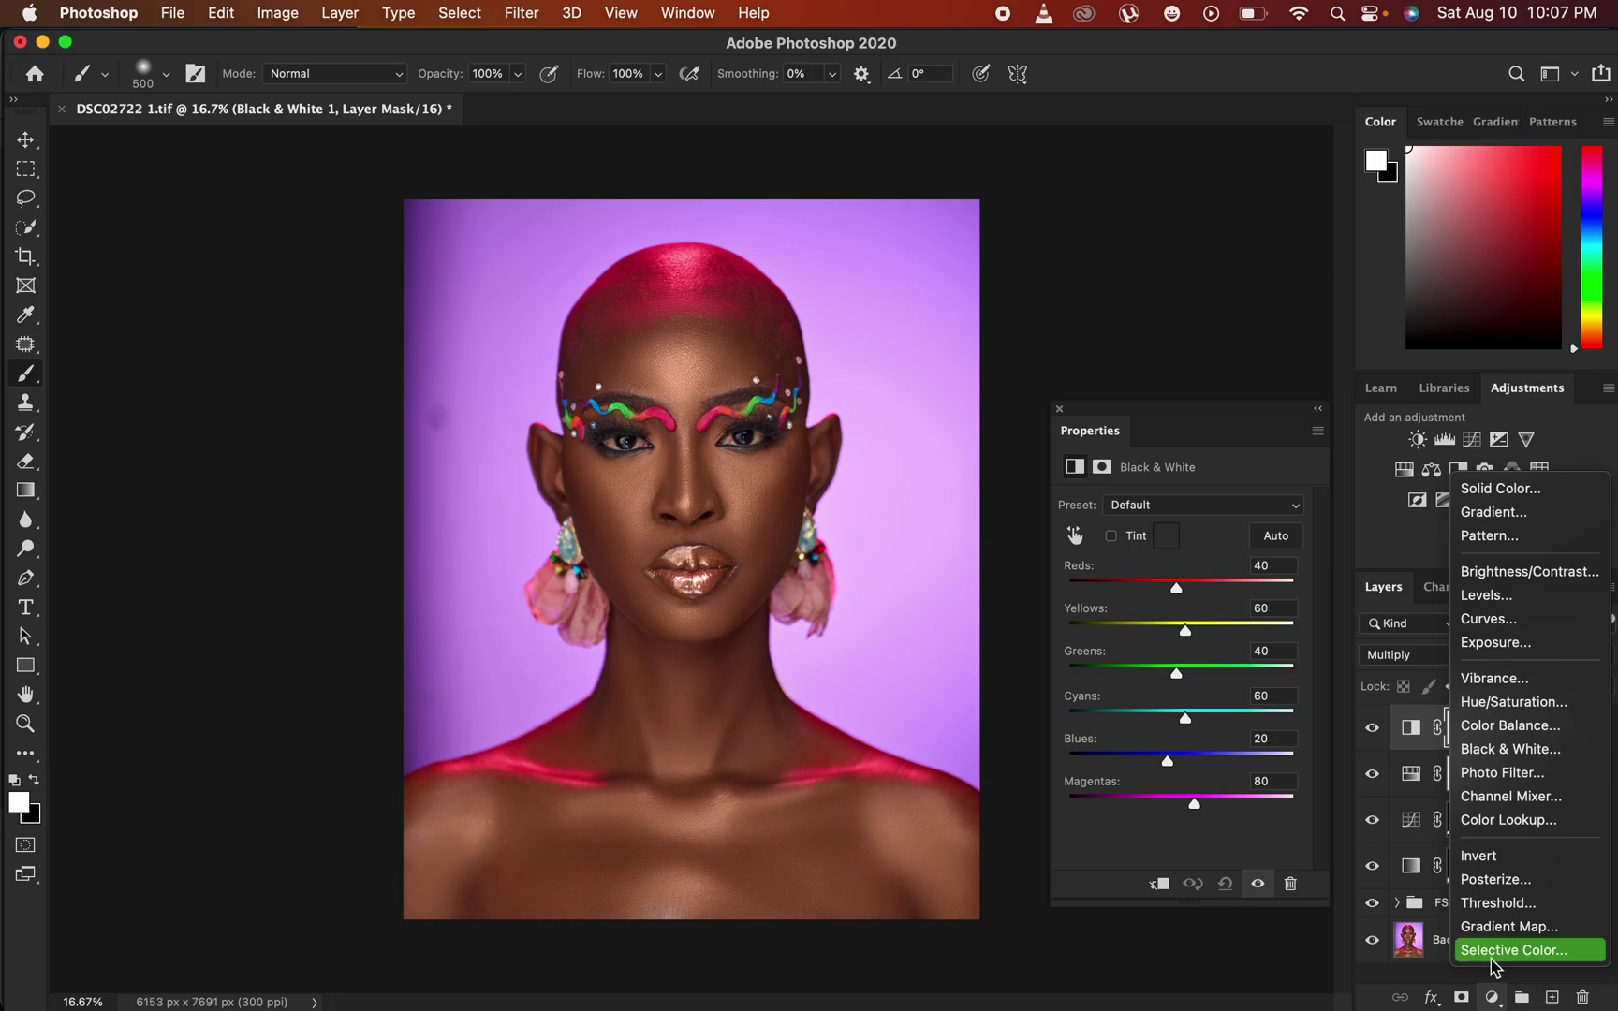
pyautogui.press('Escape')
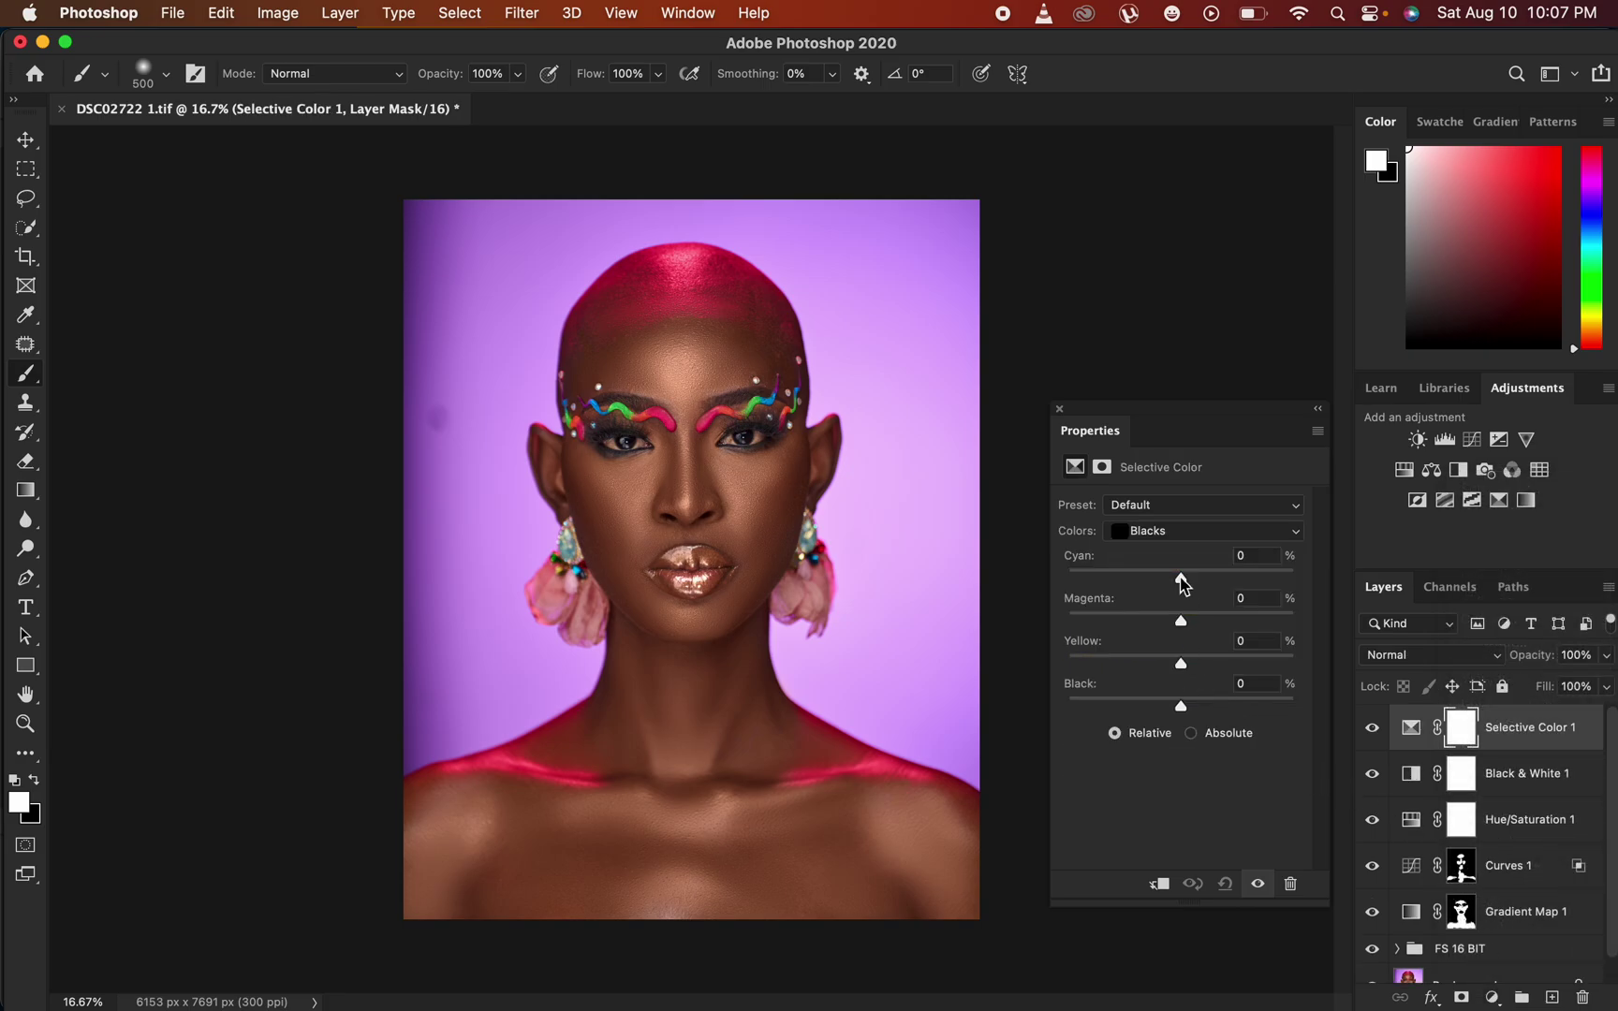
pyautogui.click(1159, 533)
pyautogui.click(1157, 531)
pyautogui.moveTo(1181, 704); pyautogui.dragTo(1176, 662)
pyautogui.click(1060, 409)
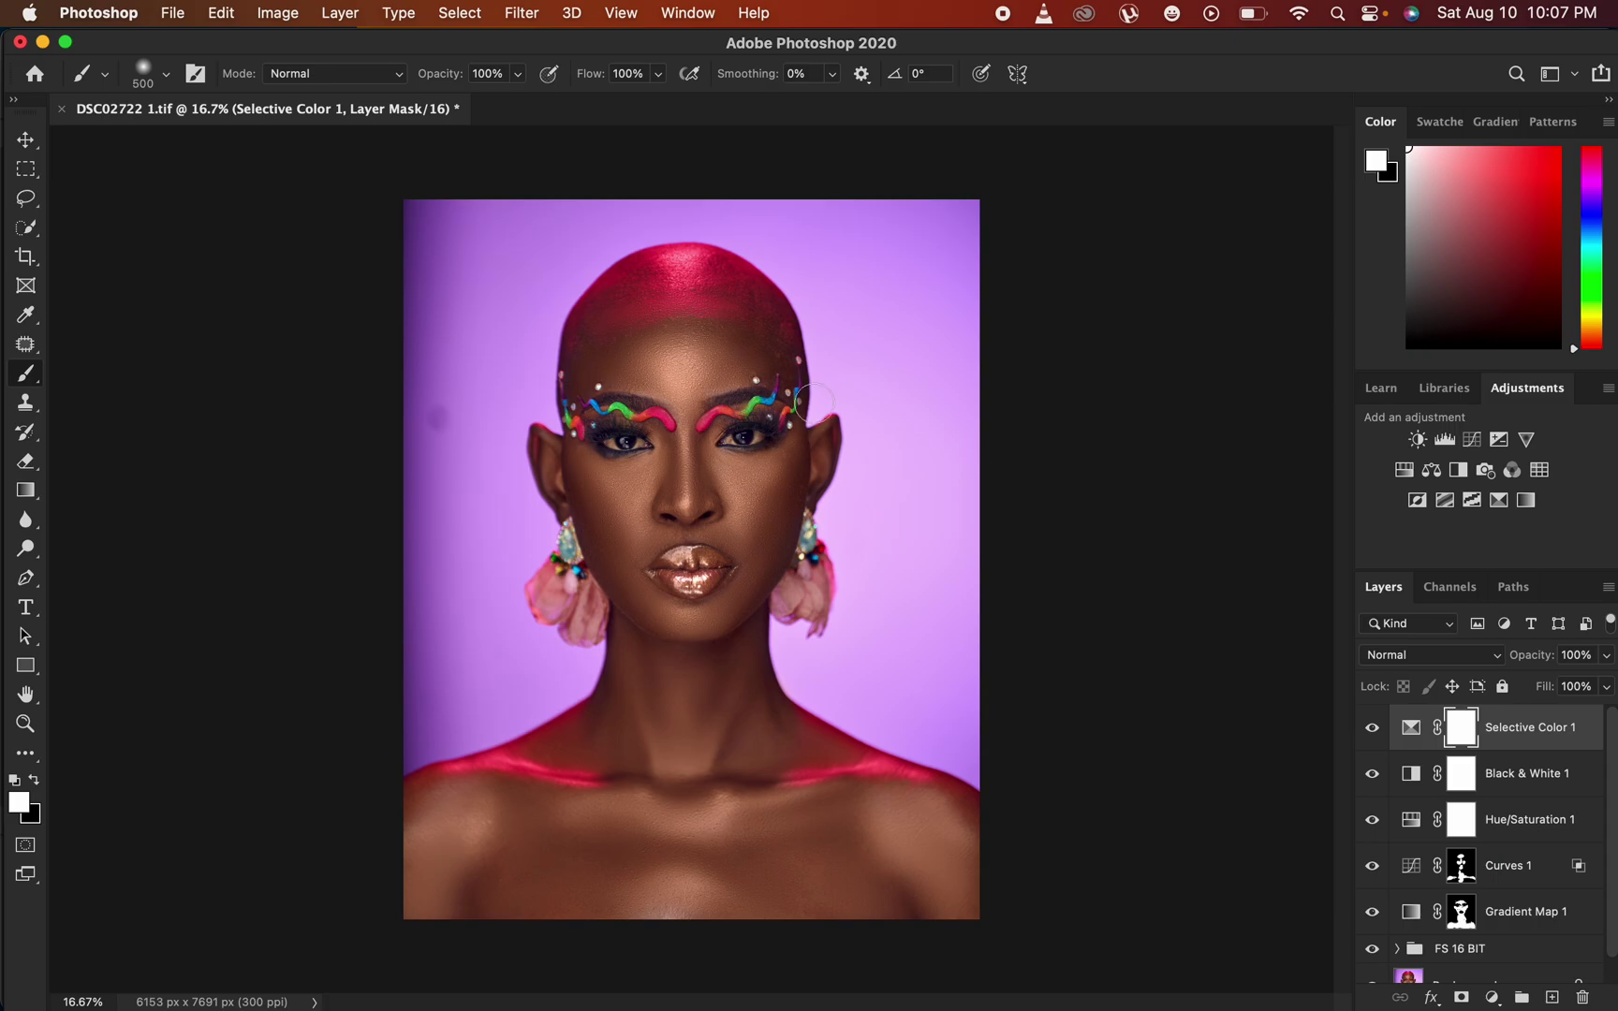
# Add a second Hue/Saturation layer with saturation -73 and invert its mask to black
pyautogui.click(1496, 996)
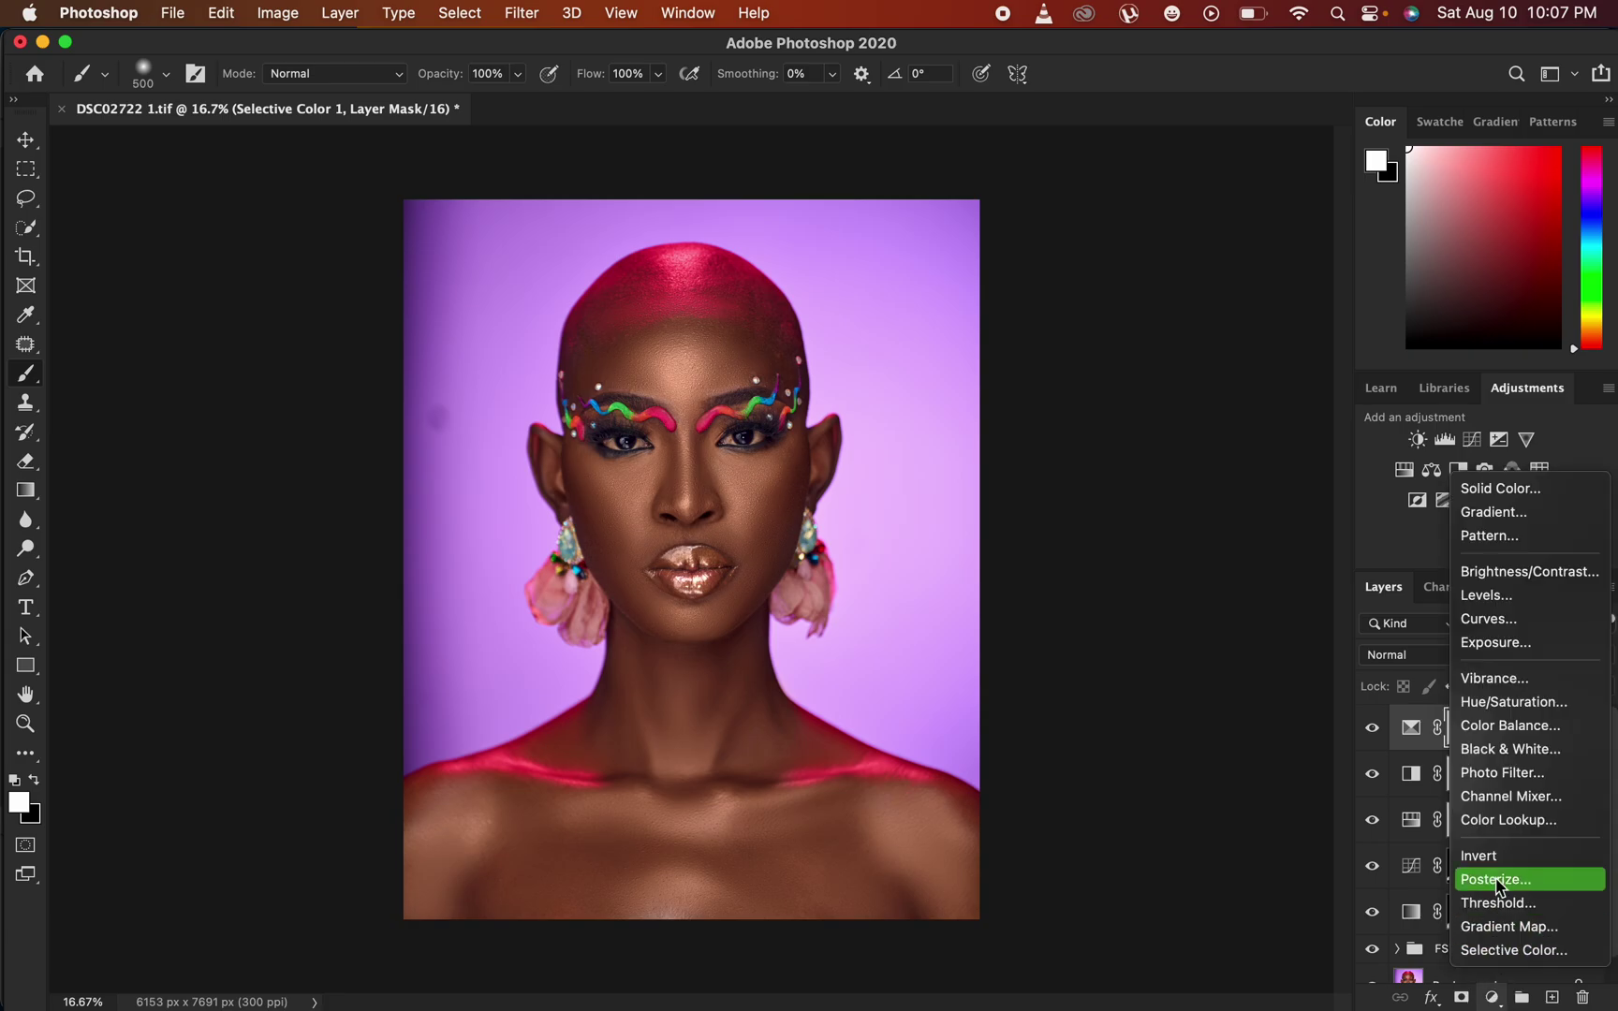
pyautogui.click(1501, 708)
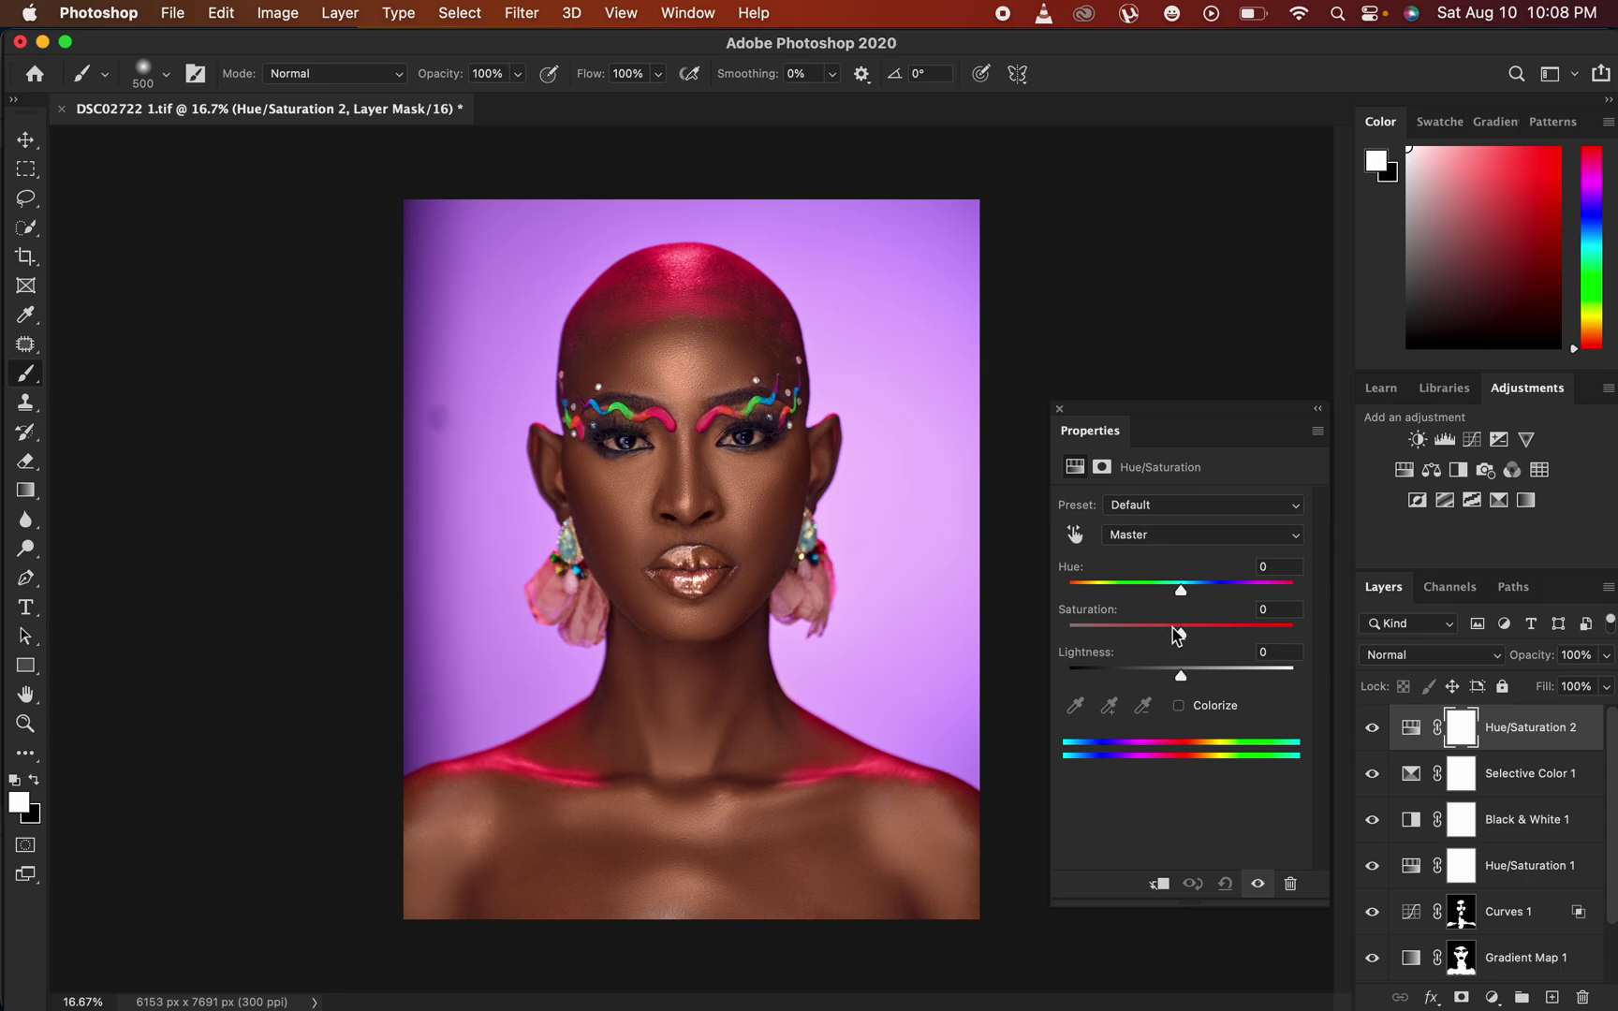
pyautogui.moveTo(1180, 639); pyautogui.dragTo(1099, 636)
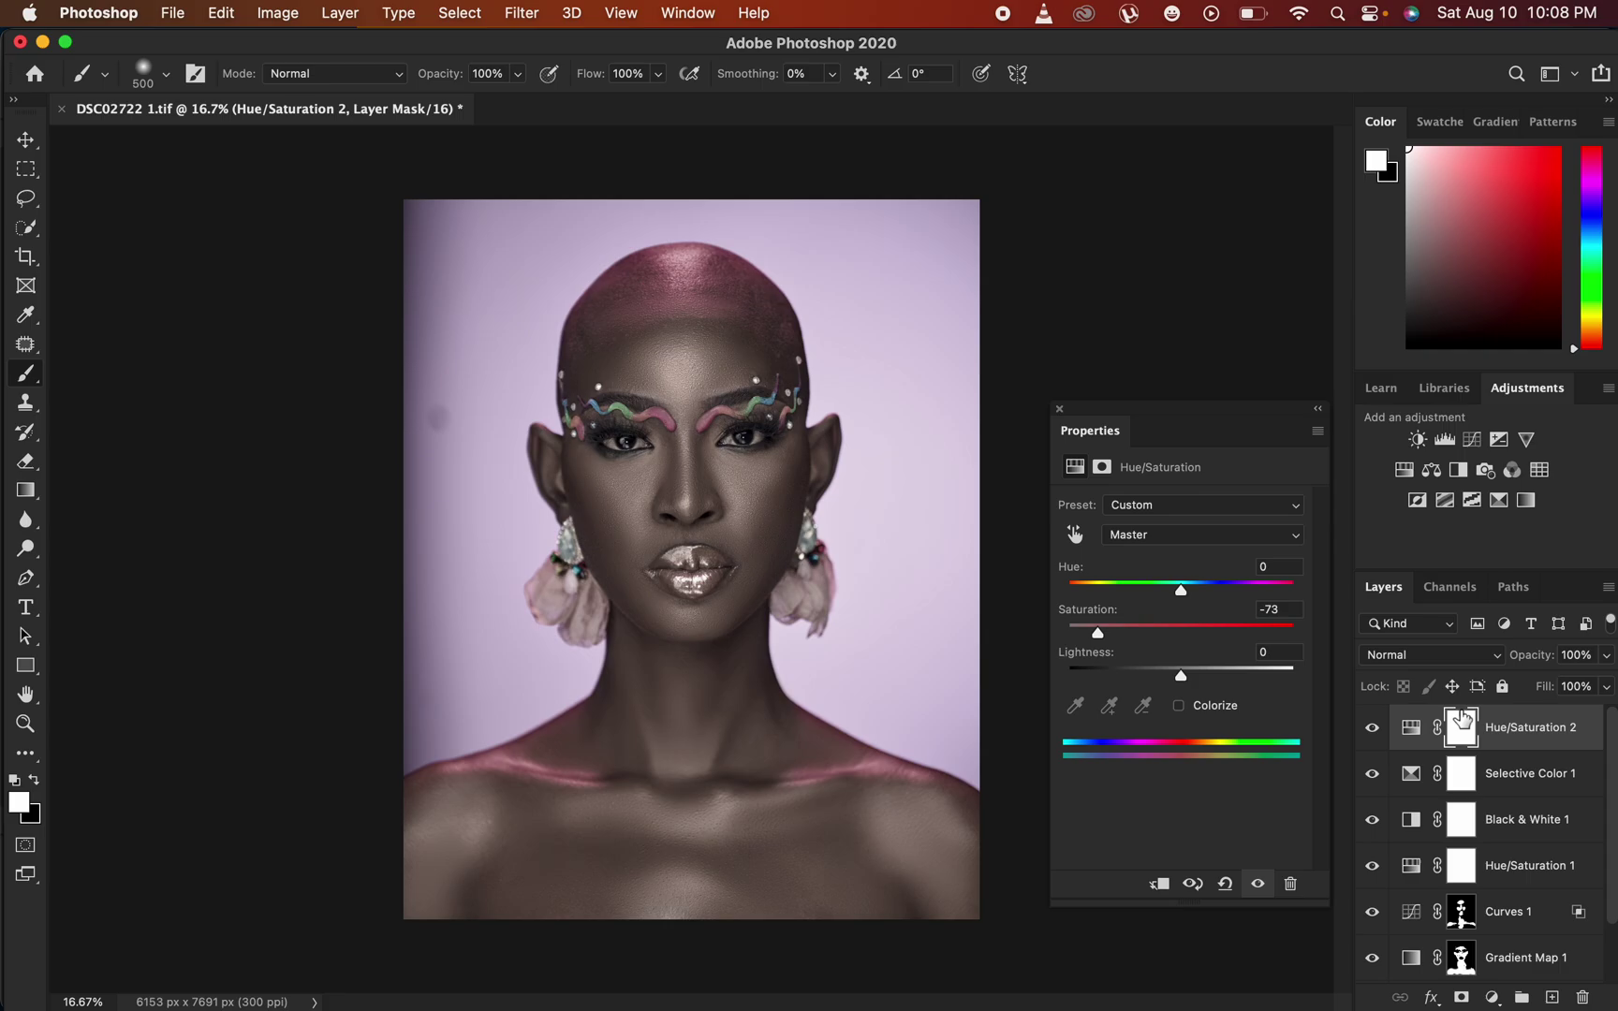
pyautogui.press('super+i')
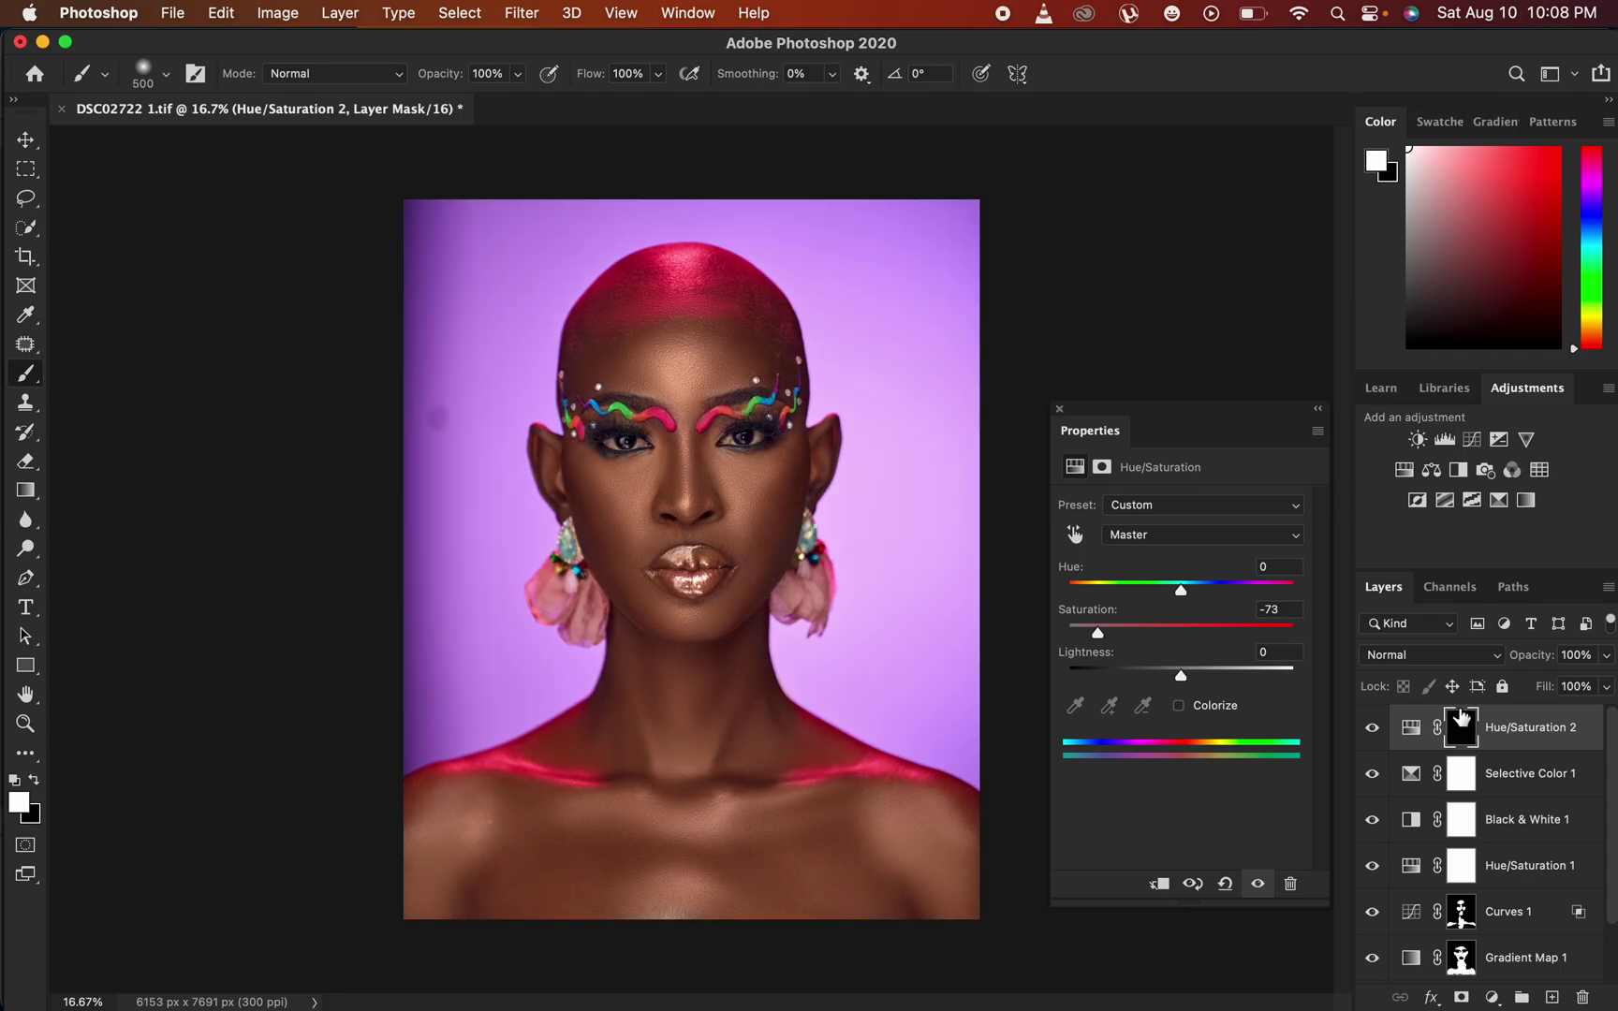
# Reduce the brush size to 70 and paint white on the Hue/Saturation 2 mask over the whites of both eyes
pyautogui.press('super+equal')
pyautogui.press('super+equal')
pyautogui.press('super+equal')
pyautogui.press('super+equal')
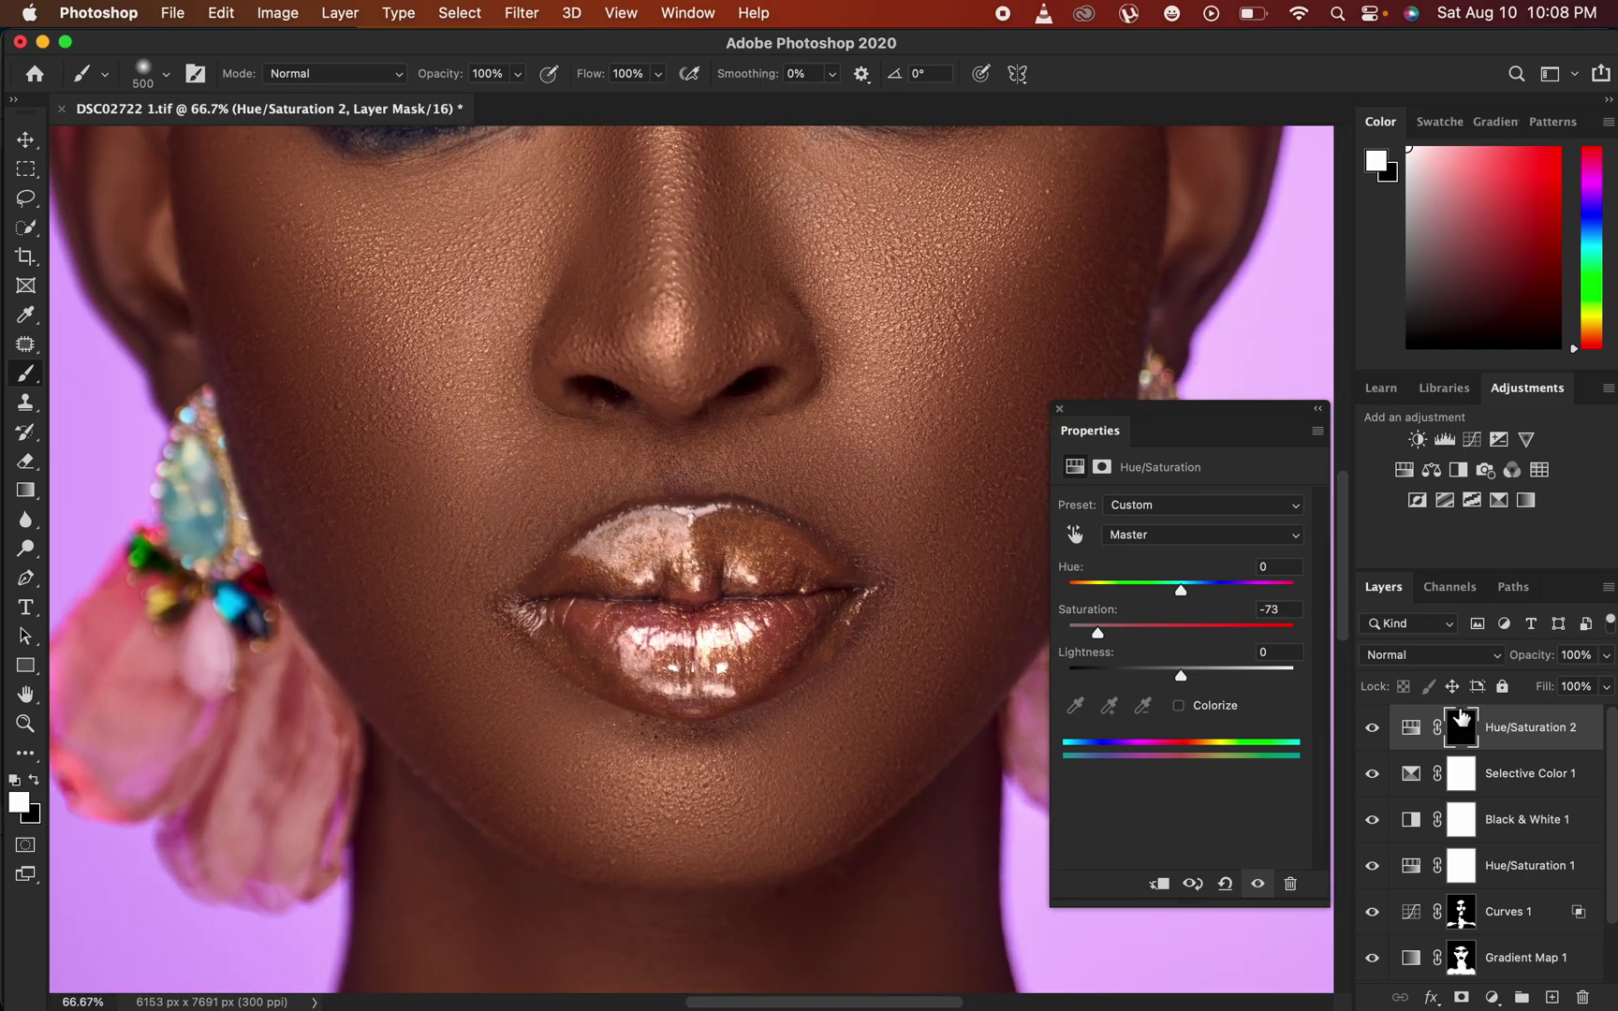
pyautogui.moveTo(736, 348); pyautogui.dragTo(728, 699)
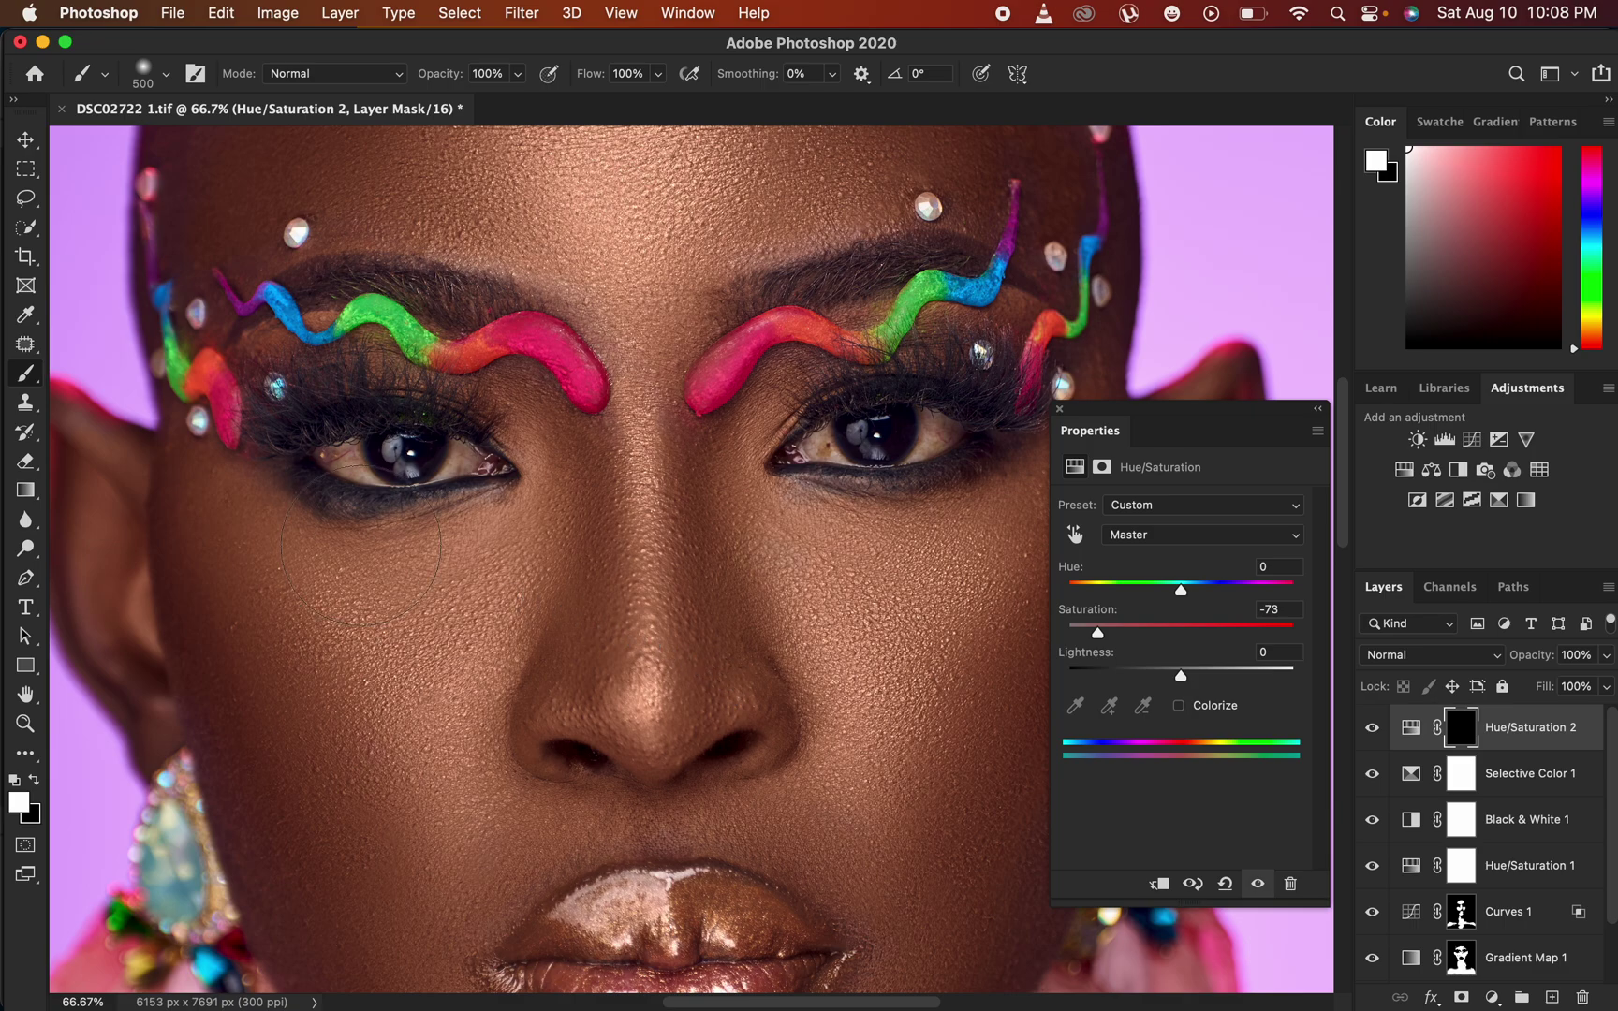
pyautogui.press('[')
pyautogui.press('[')
pyautogui.press('[')
pyautogui.press('[')
pyautogui.press('[')
pyautogui.press('[')
pyautogui.press('[')
pyautogui.moveTo(829, 438)
pyautogui.mouseDown()
pyautogui.moveTo(919, 441)
pyautogui.moveTo(932, 414)
pyautogui.moveTo(931, 433)
pyautogui.moveTo(954, 431)
pyautogui.moveTo(902, 454)
pyautogui.moveTo(920, 443)
pyautogui.moveTo(891, 424)
pyautogui.moveTo(830, 439)
pyautogui.moveTo(845, 457)
pyautogui.moveTo(871, 421)
pyautogui.moveTo(831, 422)
pyautogui.moveTo(839, 443)
pyautogui.moveTo(935, 426)
pyautogui.moveTo(890, 434)
pyautogui.mouseUp()
pyautogui.moveTo(356, 463)
pyautogui.mouseDown()
pyautogui.moveTo(342, 454)
pyautogui.moveTo(384, 475)
pyautogui.moveTo(453, 448)
pyautogui.moveTo(464, 459)
pyautogui.moveTo(429, 477)
pyautogui.moveTo(466, 455)
pyautogui.moveTo(356, 473)
pyautogui.moveTo(346, 448)
pyautogui.moveTo(423, 441)
pyautogui.mouseUp()
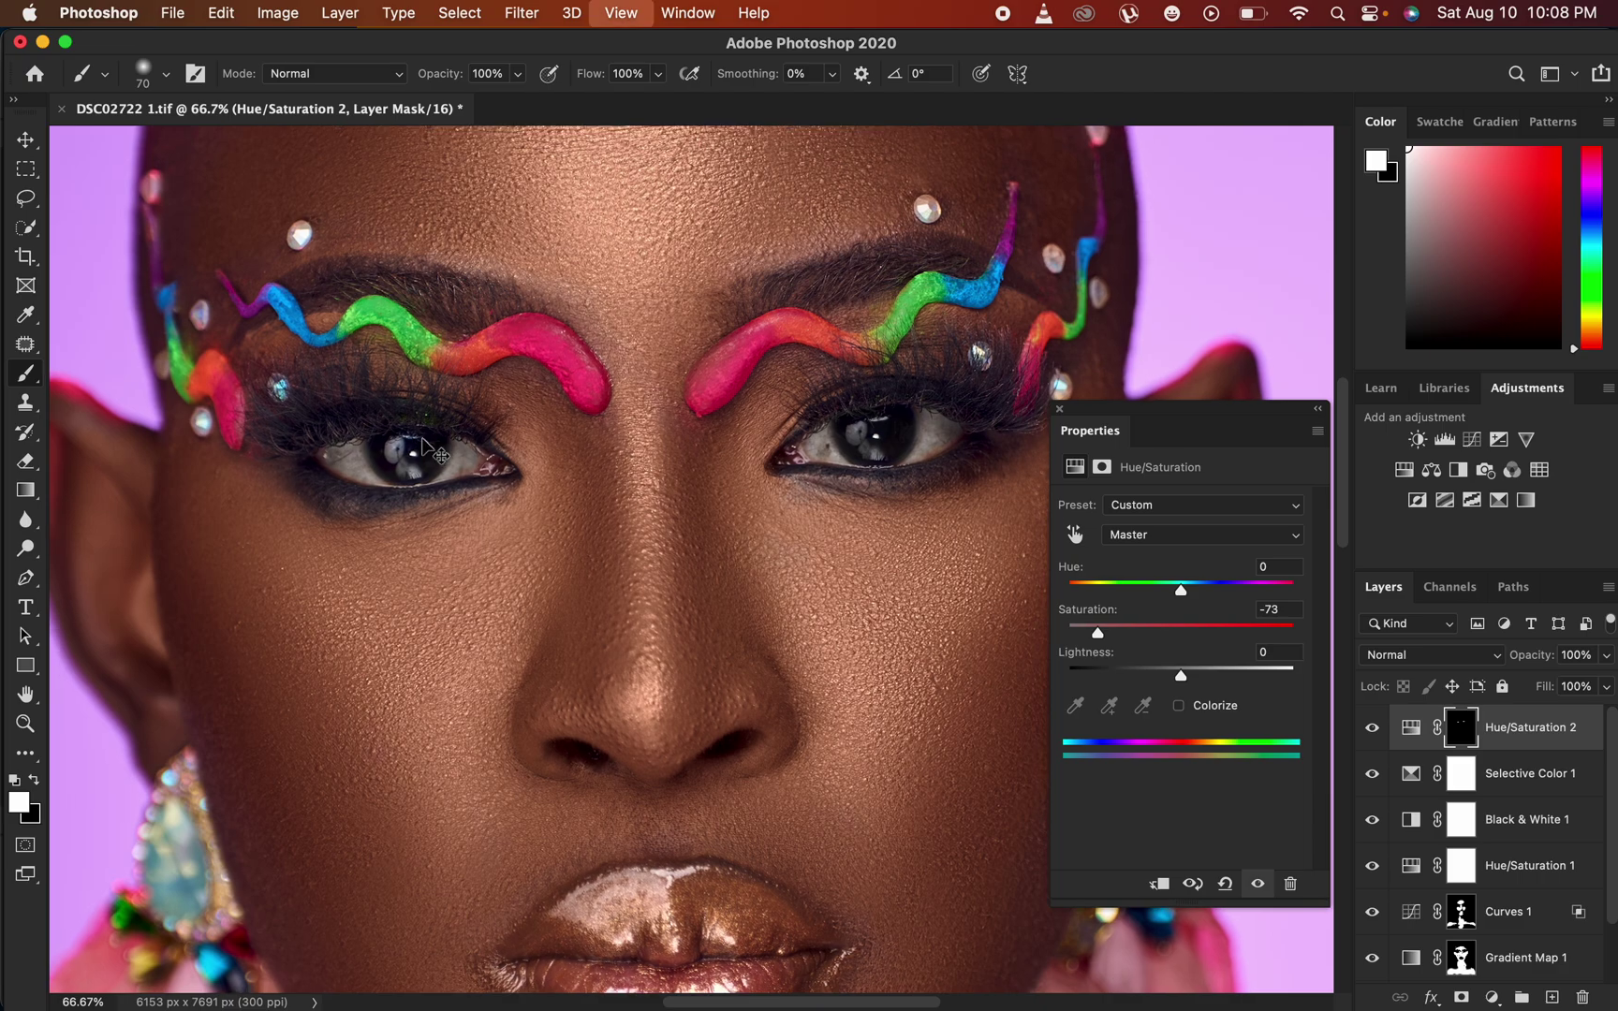
pyautogui.press('super+minus')
pyautogui.press('super+minus')
pyautogui.press('super+minus')
pyautogui.press('super+minus')
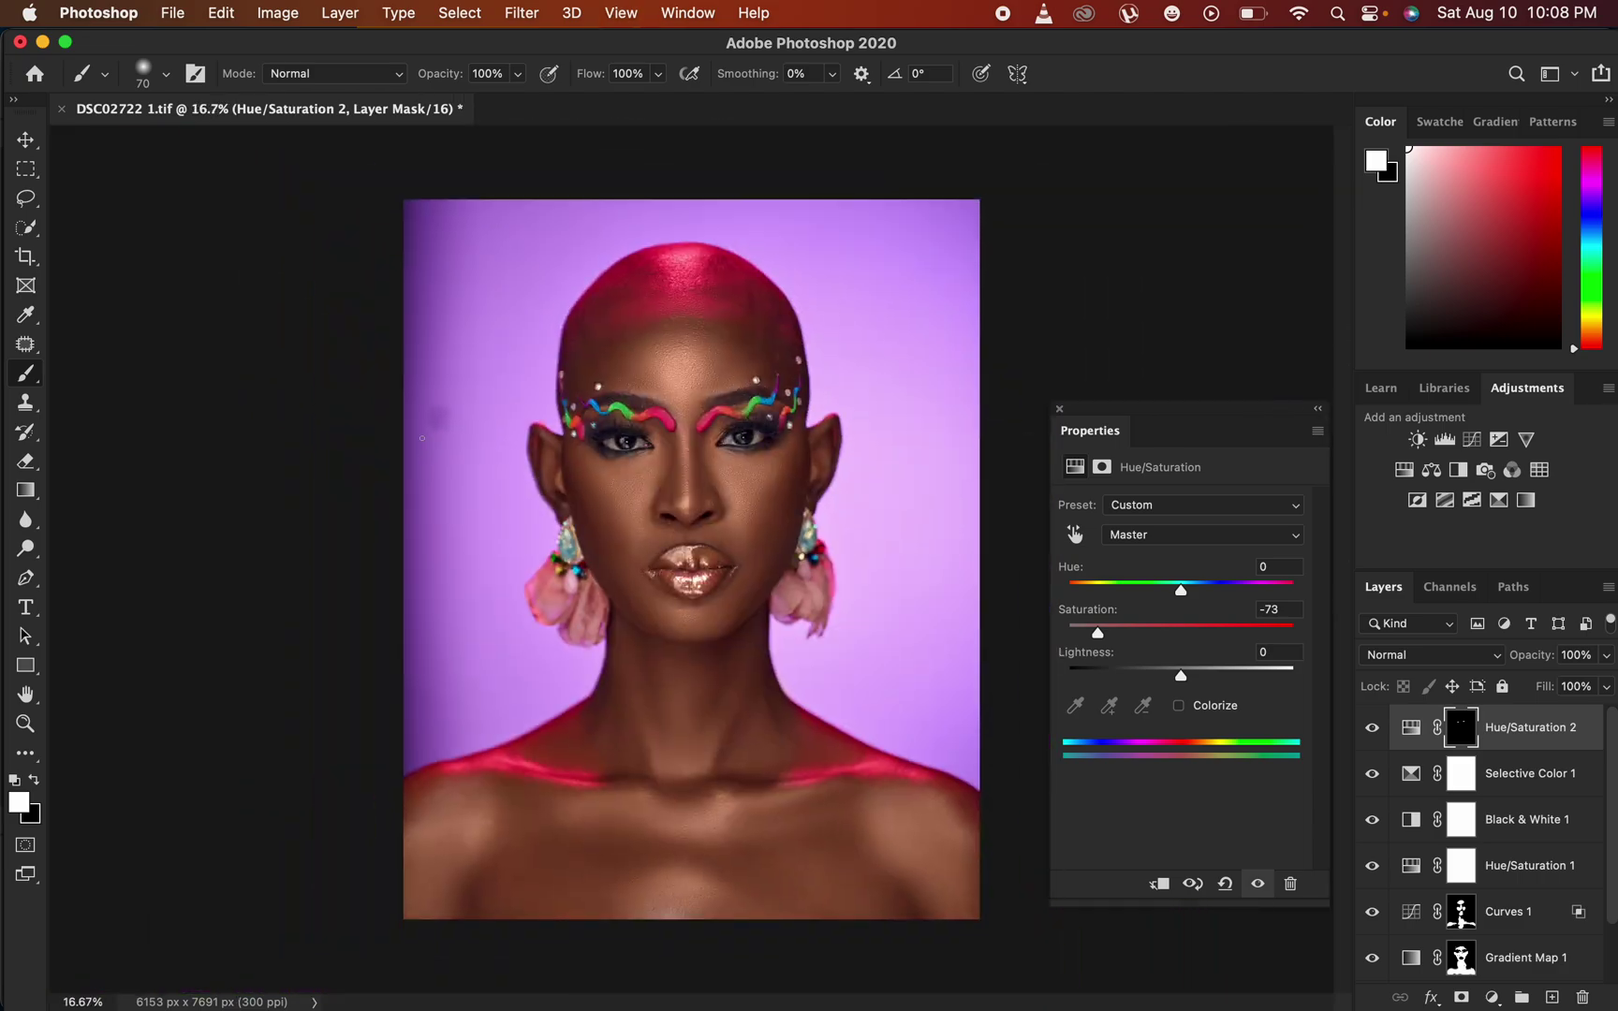
pyautogui.click(1059, 409)
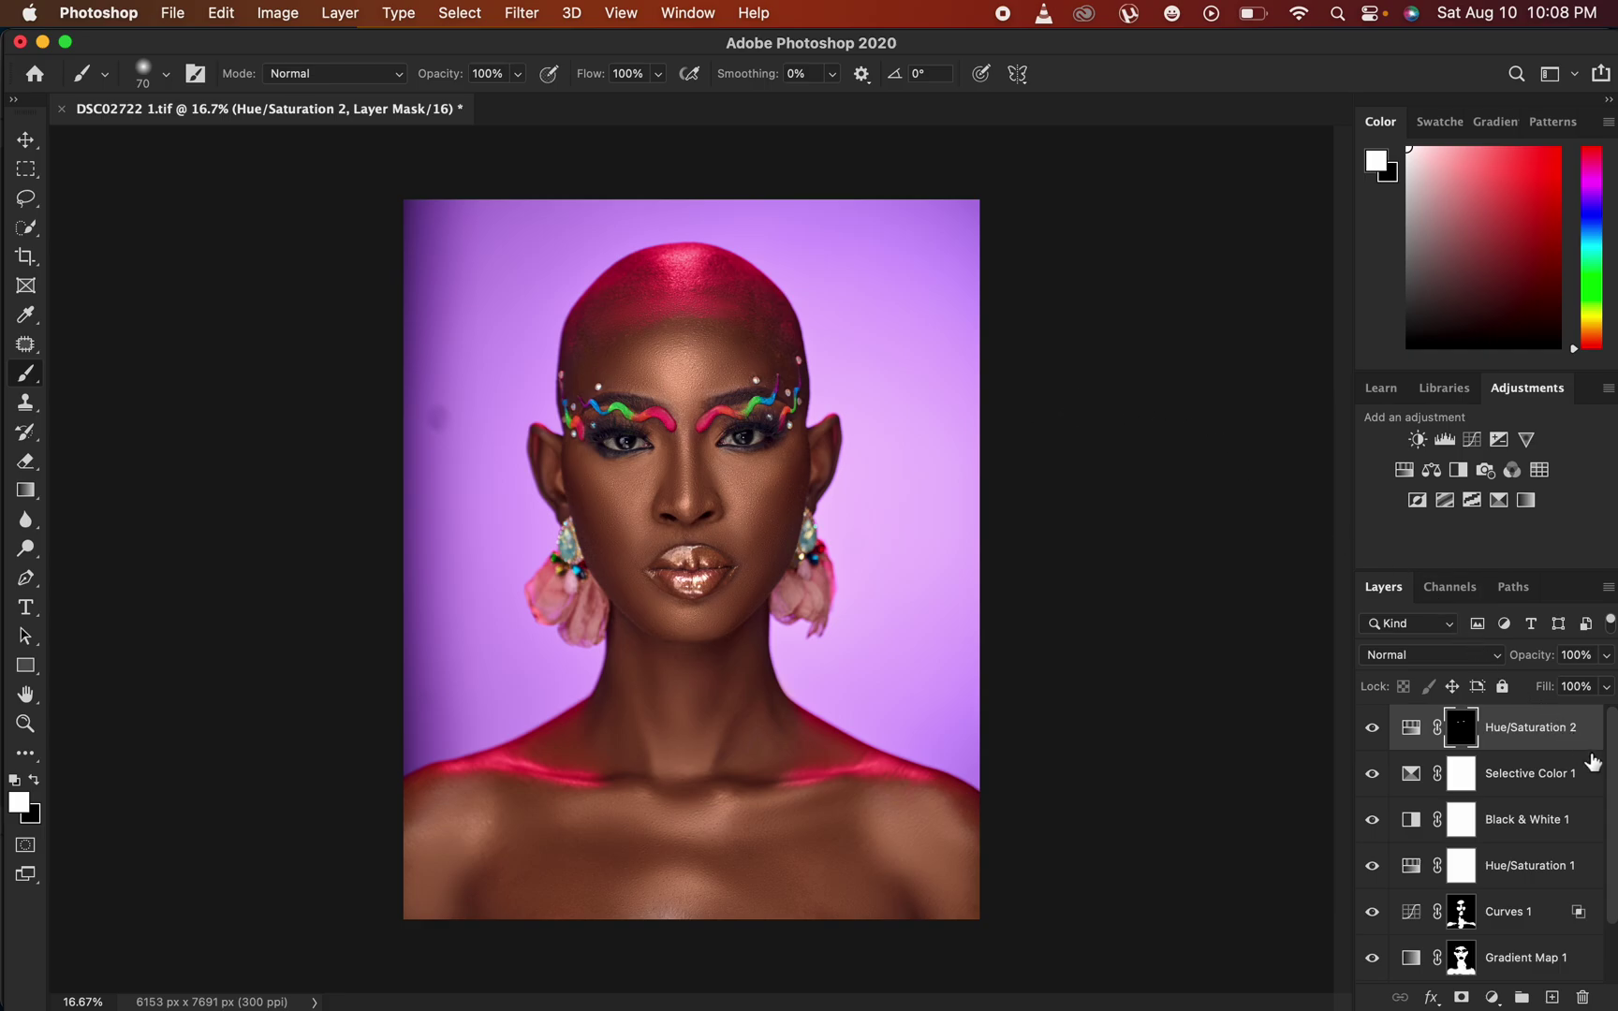
# Group all the adjustment layers from Hue/Saturation 2 down to Gradient Map 1
pyautogui.scroll(-2, 1452, 944)
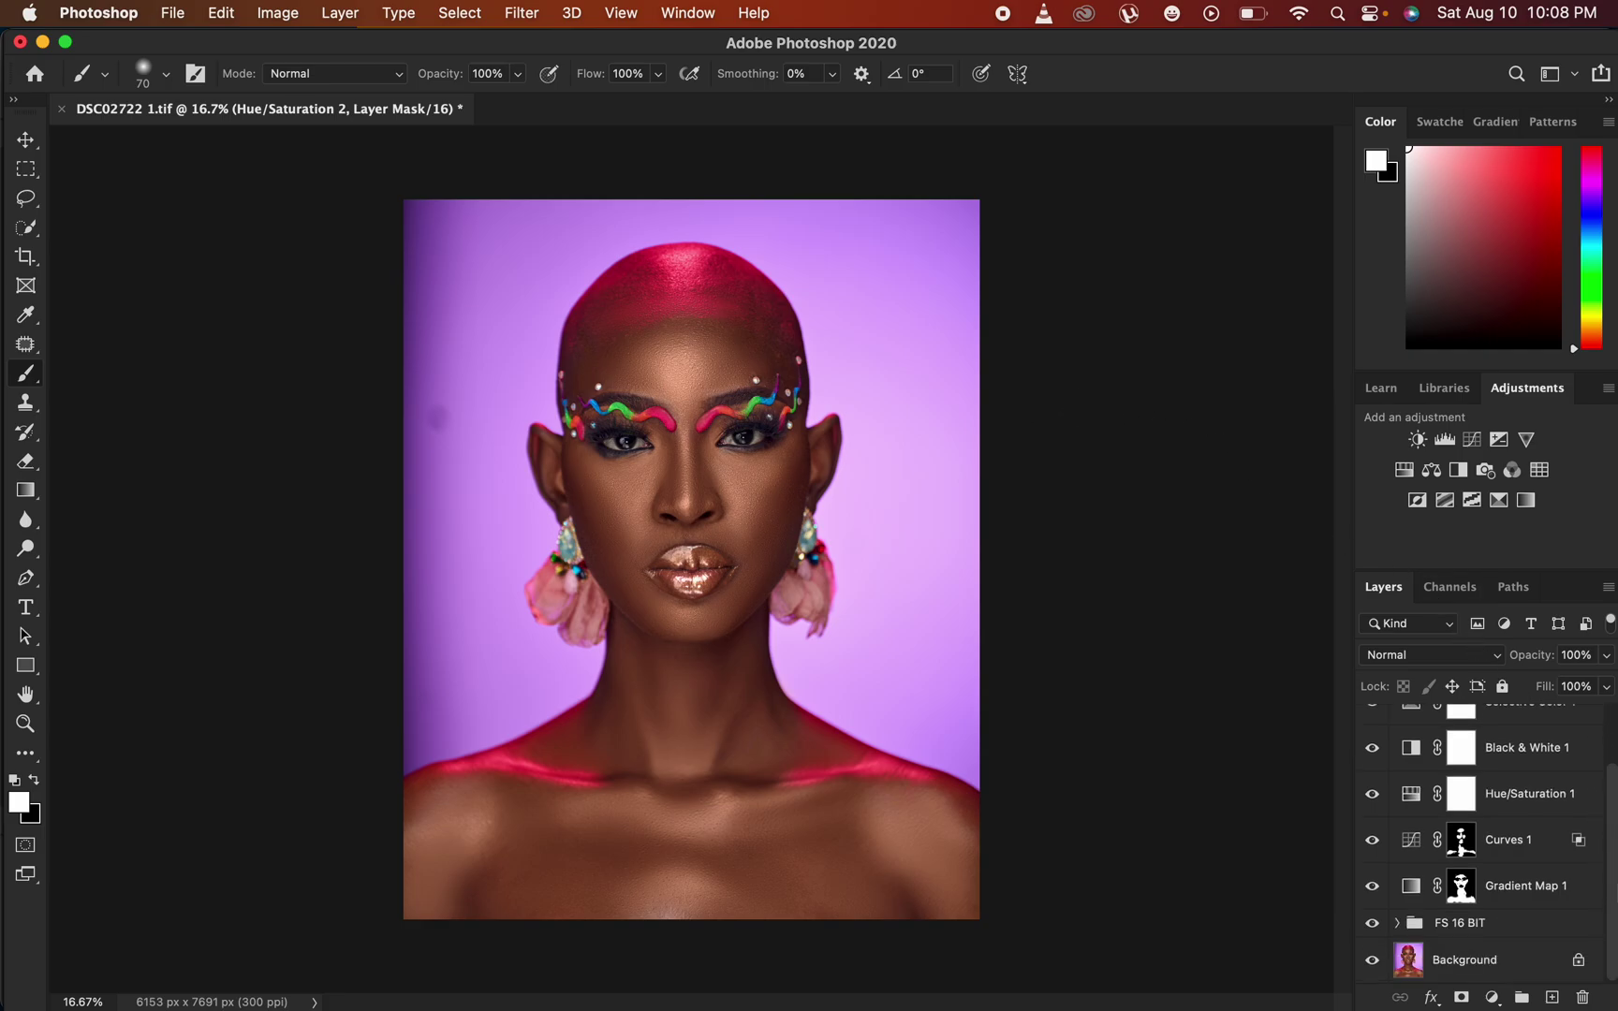
pyautogui.keyDown('alt'); pyautogui.click(1374, 887); pyautogui.keyUp('alt')
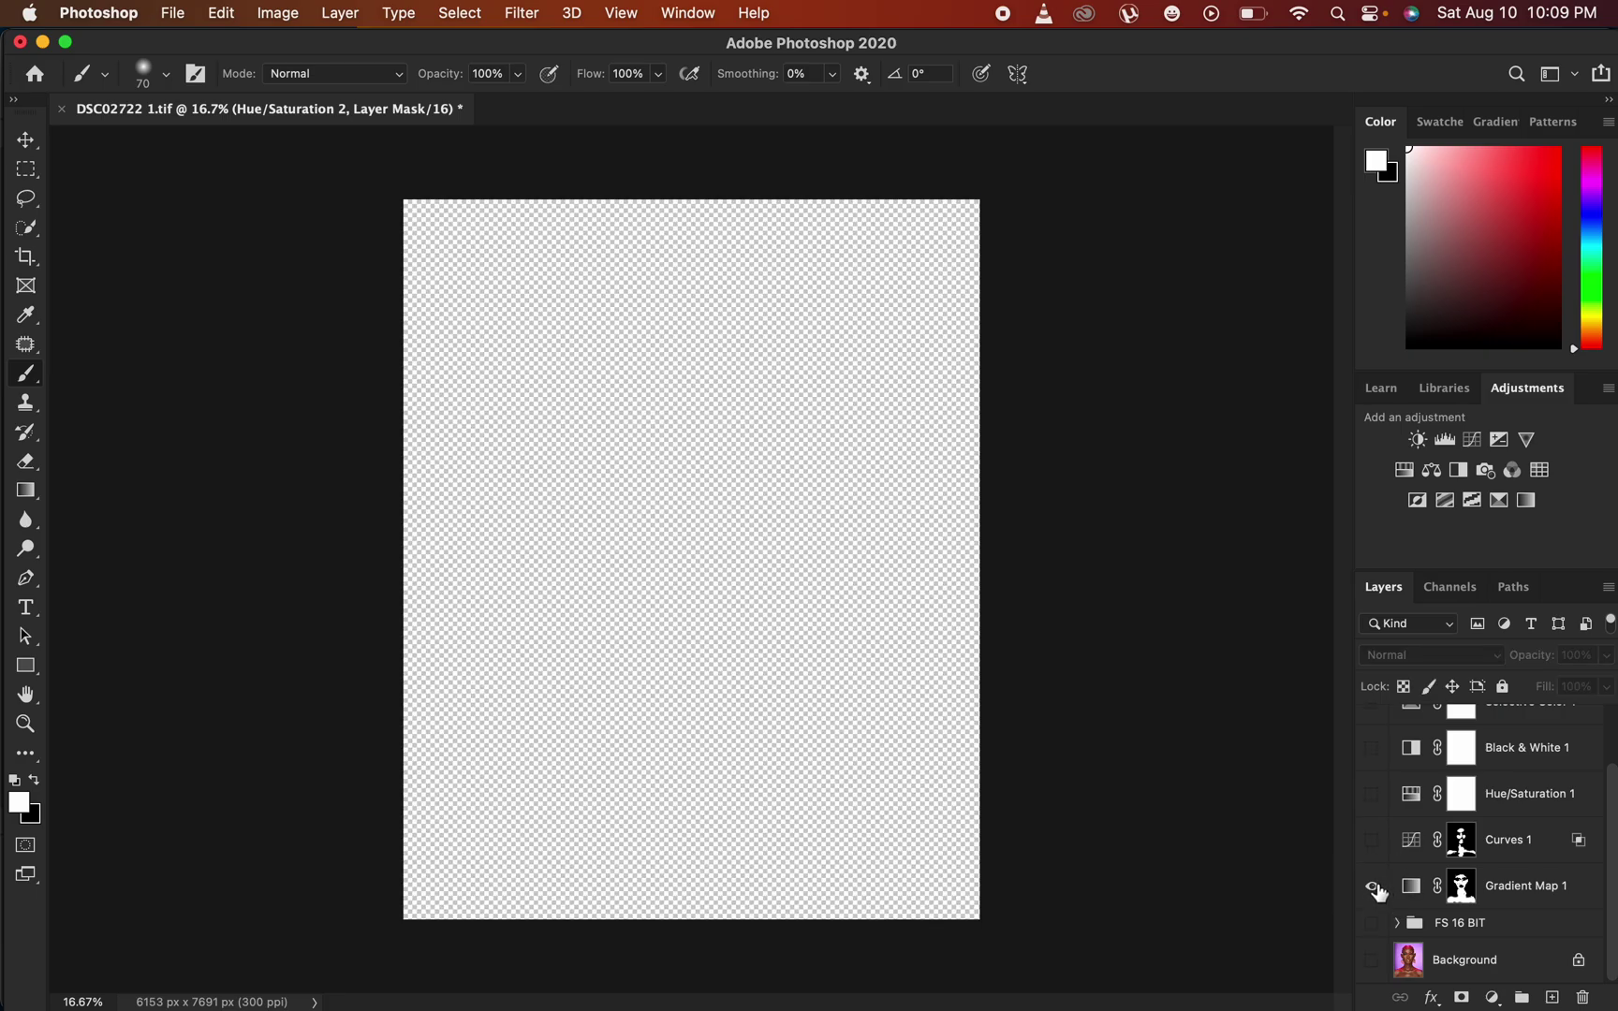
pyautogui.keyDown('alt'); pyautogui.click(1374, 890); pyautogui.keyUp('alt')
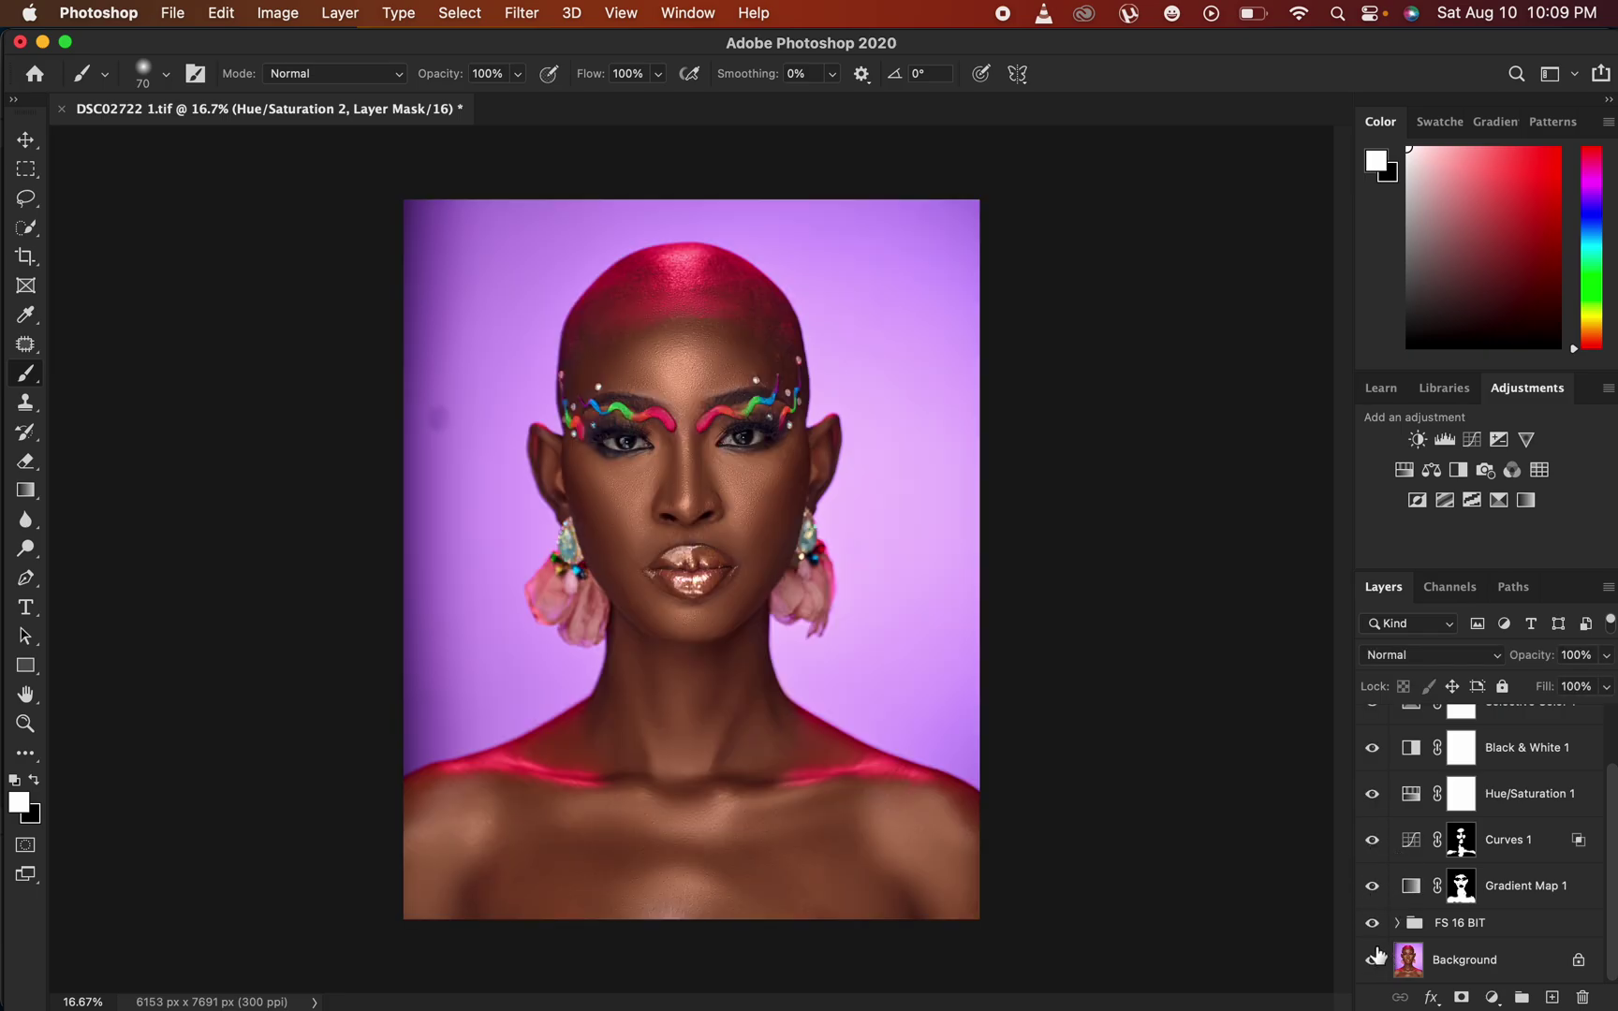
pyautogui.keyDown('shift'); pyautogui.click(1586, 894); pyautogui.keyUp('shift')
pyautogui.press('super+g')
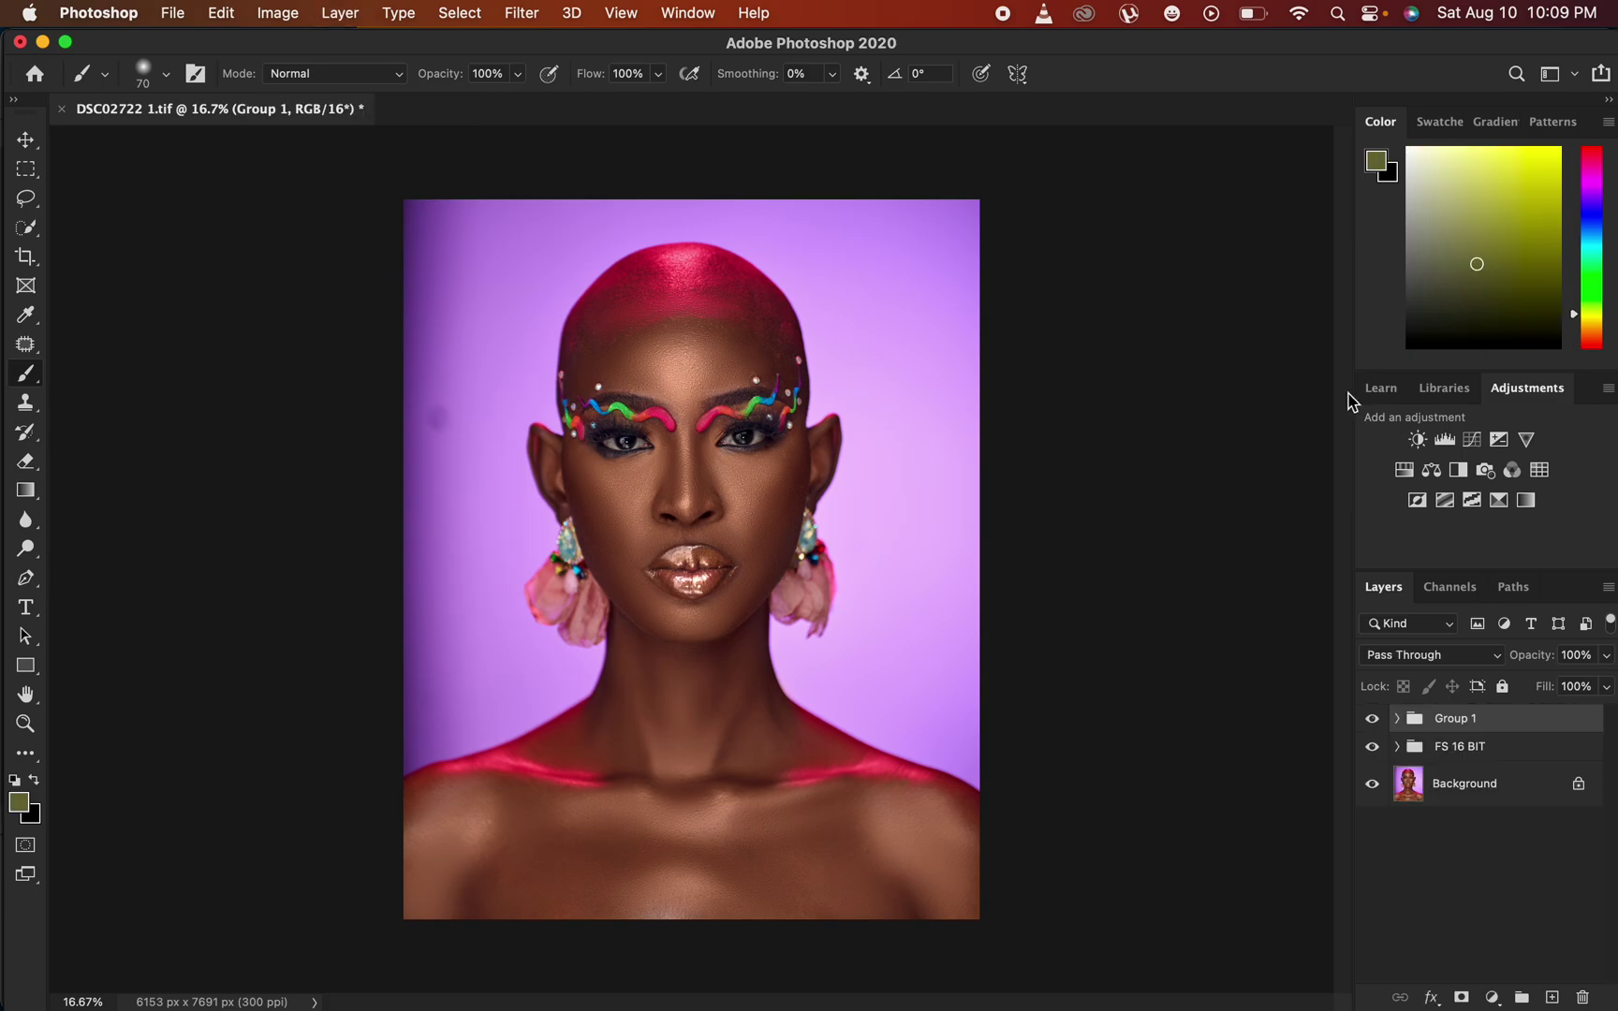
# Compare the portrait with the group of adjustment layers hidden and shown
pyautogui.click(1371, 719)
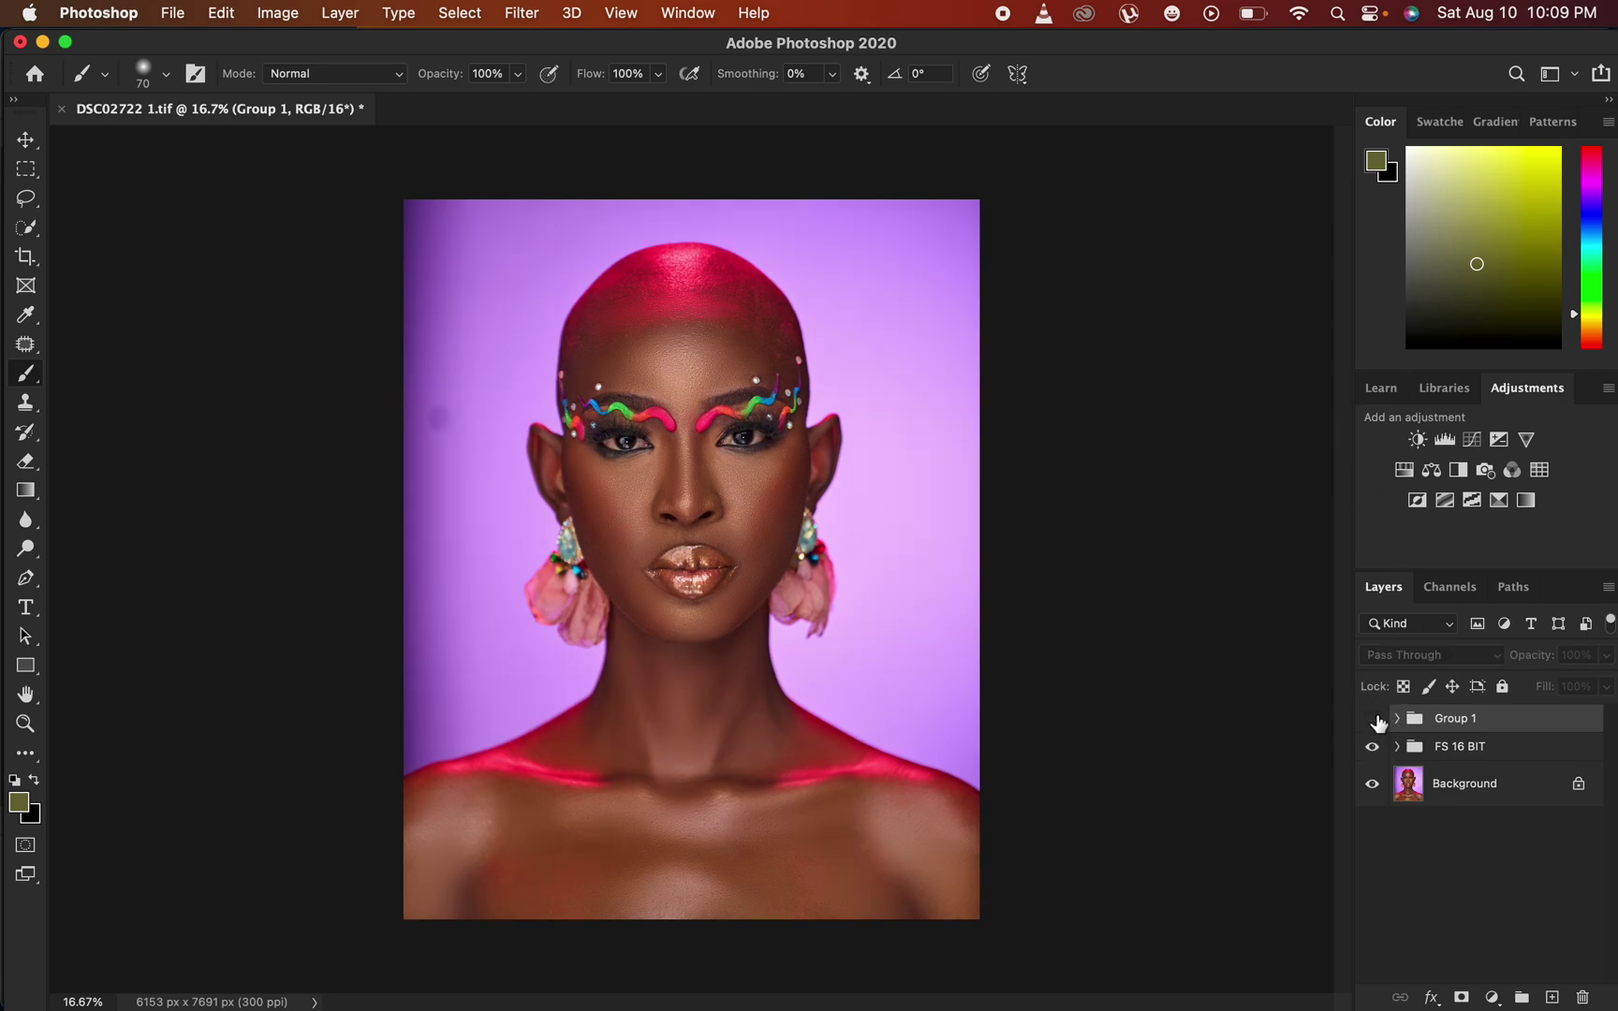
pyautogui.click(1372, 719)
pyautogui.click(1372, 719)
pyautogui.click(1372, 719)
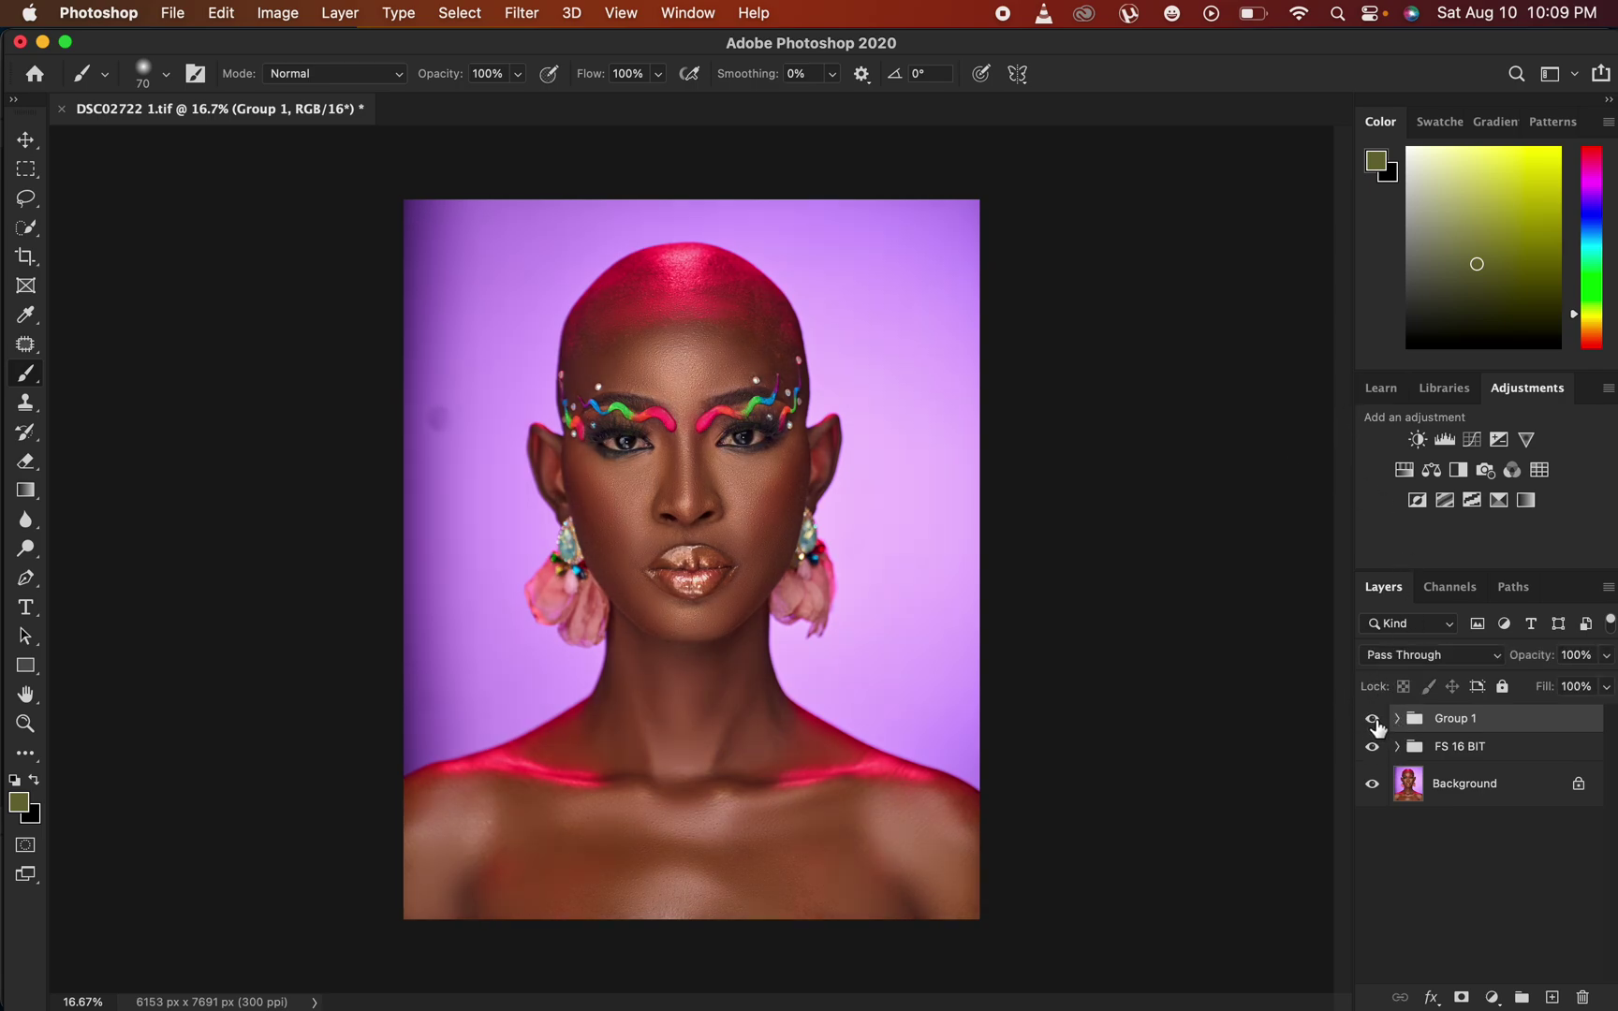
pyautogui.click(1373, 720)
pyautogui.click(1373, 720)
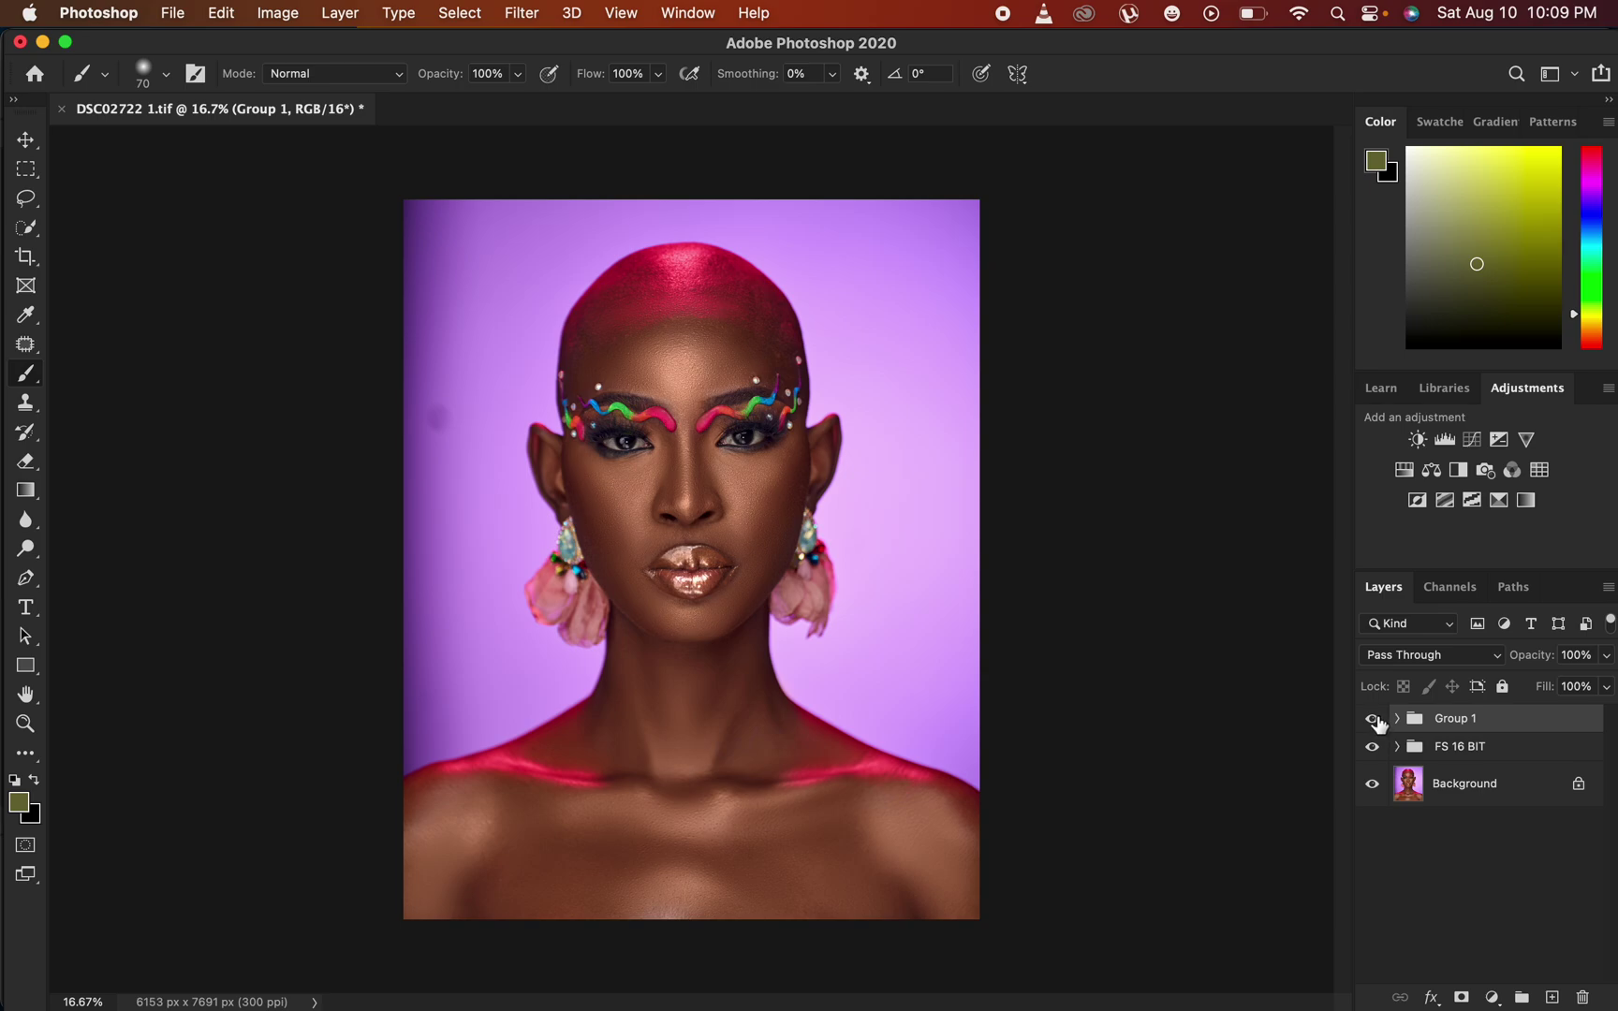
pyautogui.click(1373, 720)
pyautogui.click(1373, 720)
pyautogui.click(1374, 720)
pyautogui.click(1374, 719)
pyautogui.click(1374, 720)
pyautogui.click(1374, 720)
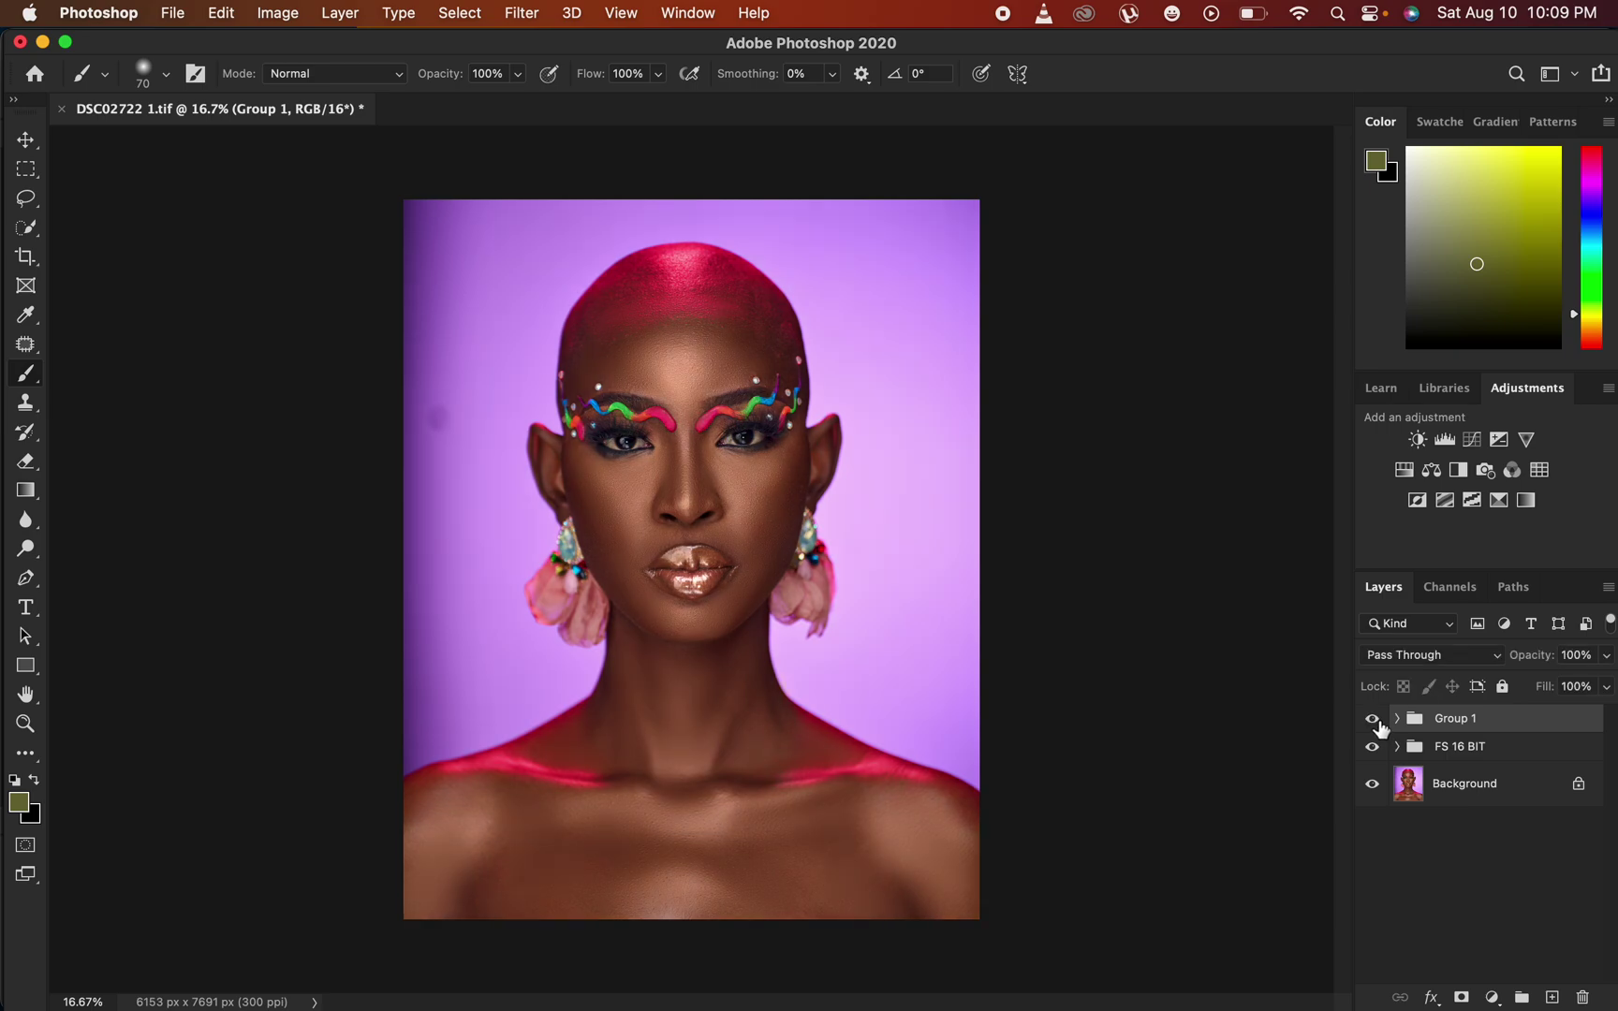